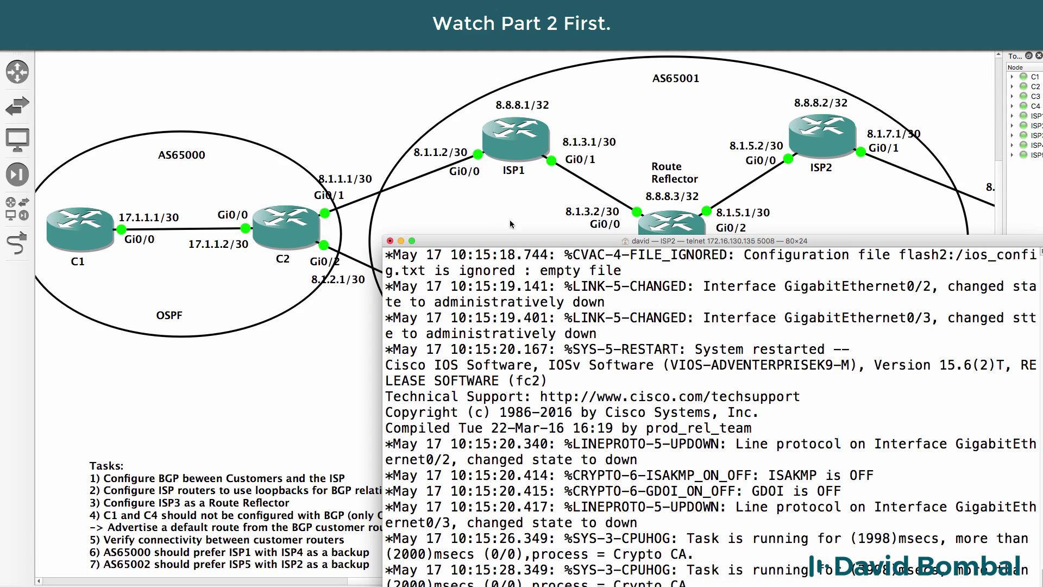
# On ISP2, enter configuration for OSPF process 1 and advertise network 8.8.8.2 0.0.0.0 in area 0.
pyautogui.moveTo(518, 245); pyautogui.dragTo(170, 82)
pyautogui.press('Return')
pyautogui.write('conf t')
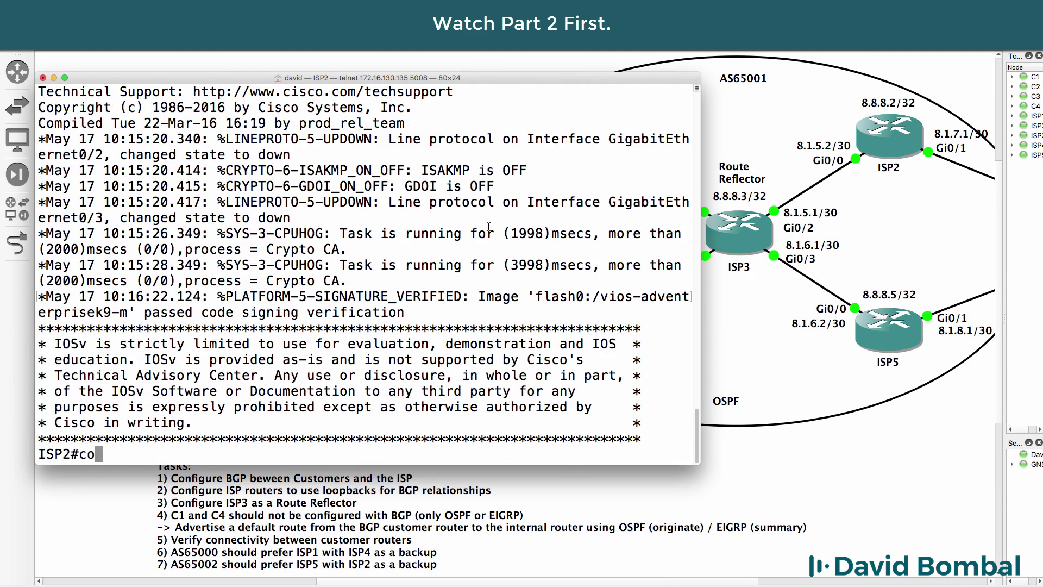
pyautogui.press('Return')
pyautogui.write('router ')
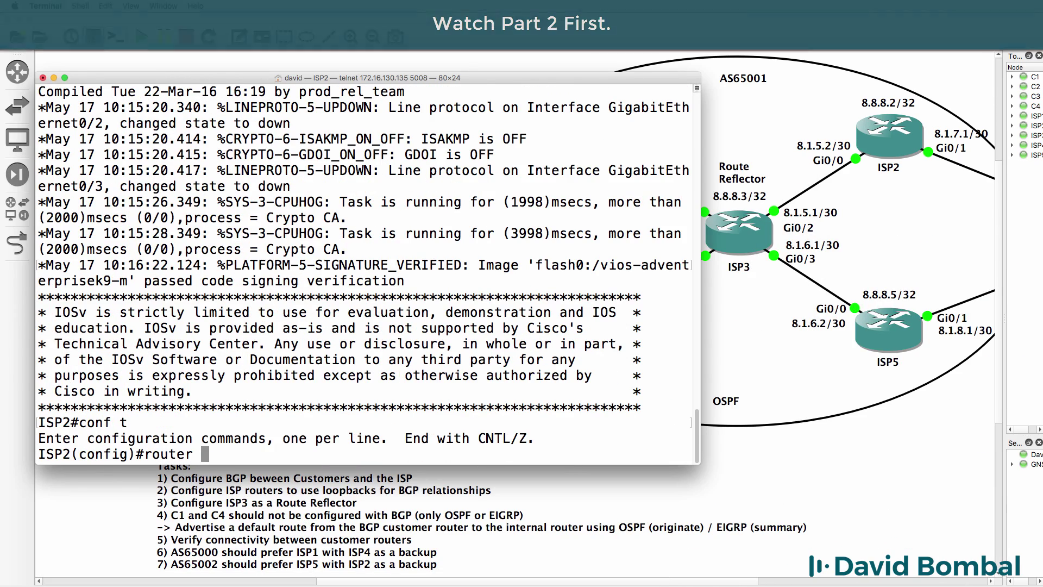
pyautogui.write('ospf 1')
pyautogui.press('Return')
pyautogui.write('ne')
pyautogui.press('Tab')
pyautogui.write('t')
pyautogui.press('Tab')
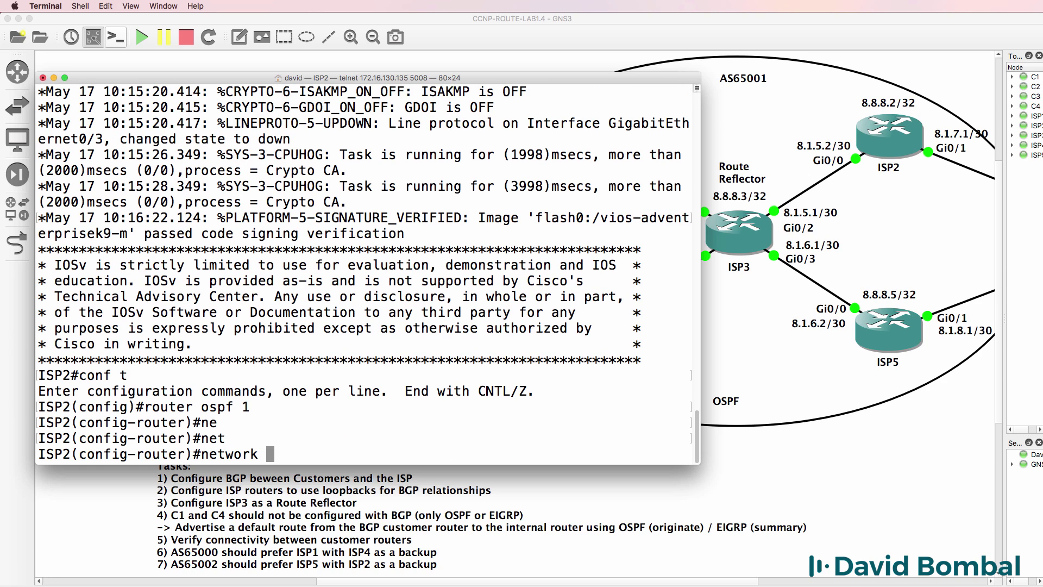
pyautogui.write('8.8.8.2 0.0.0.0 area 0')
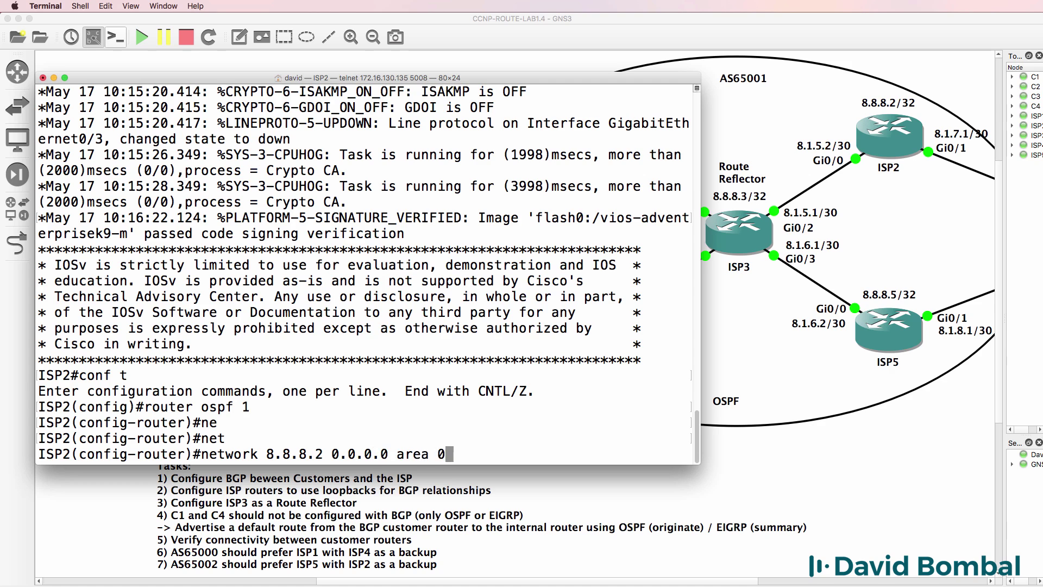
pyautogui.press('Return')
# Advertise network 8.1.5.2 0.0.0.0 in OSPF area 0 and exit configuration mode on ISP2.
pyautogui.write('net')
pyautogui.press('Tab')
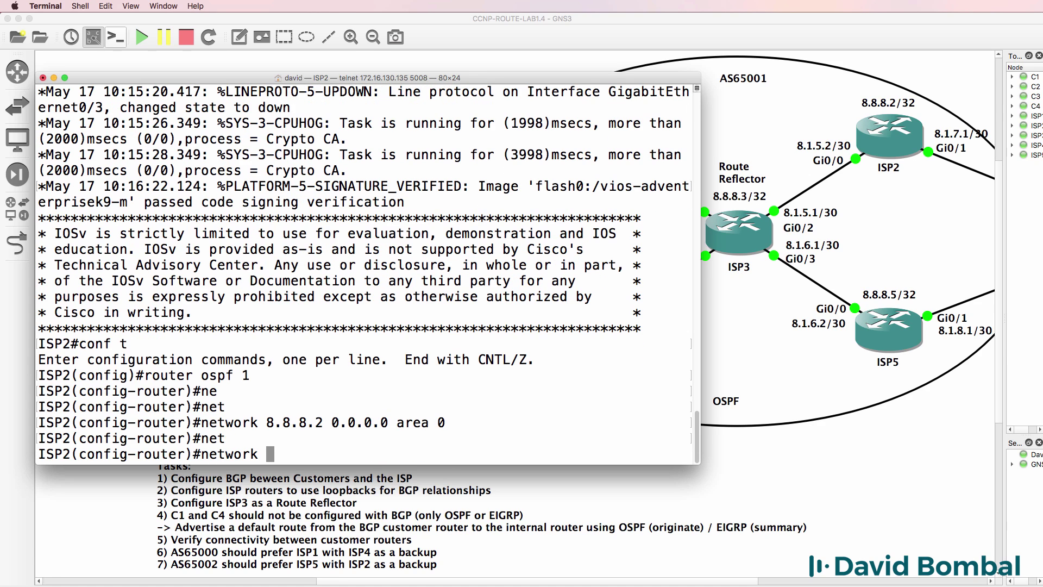
pyautogui.write('8.1.5.2 0.0.0')
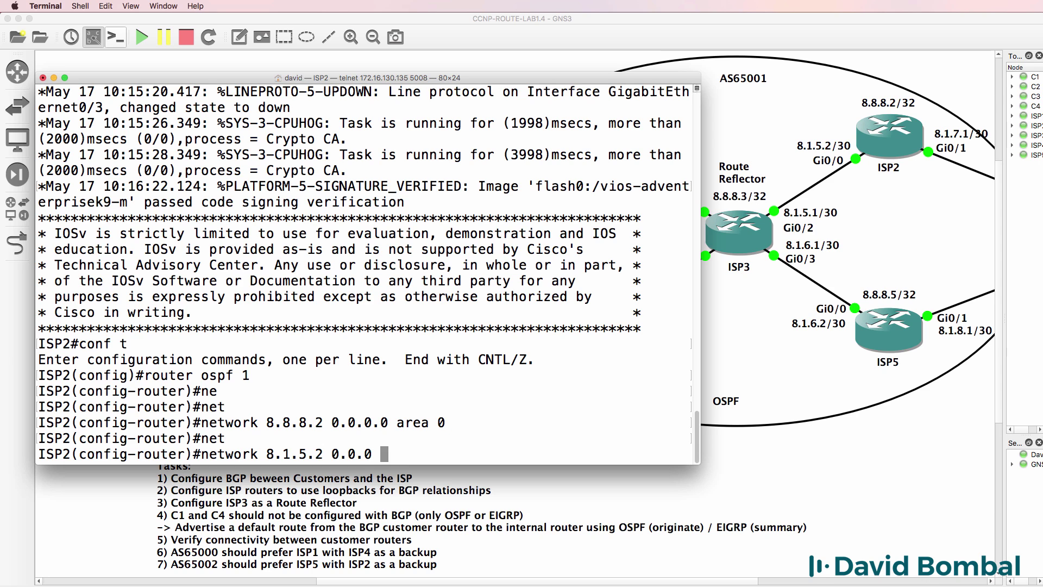
pyautogui.write('.0 area0')
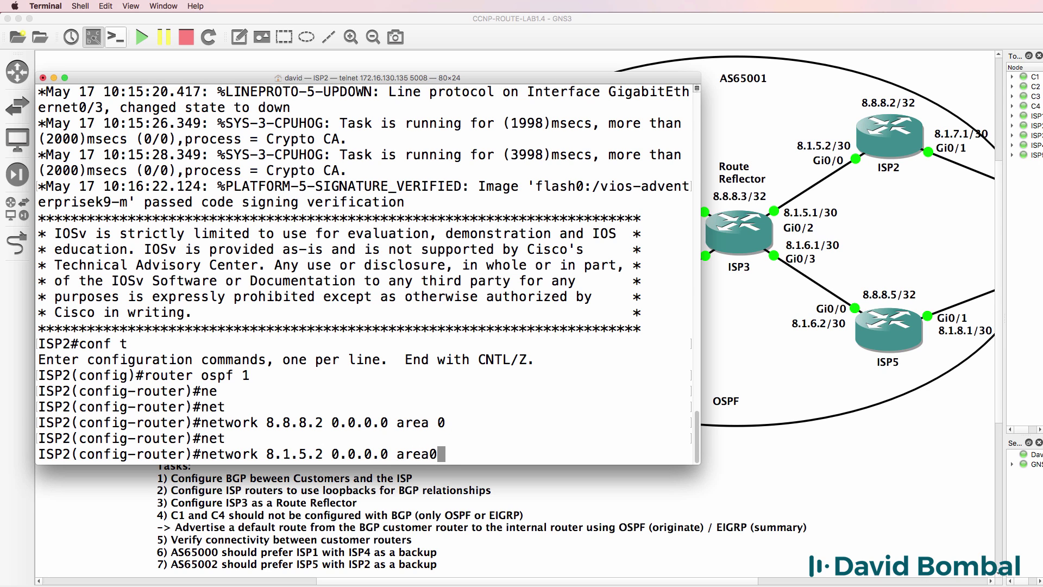
pyautogui.press('Return')
pyautogui.press('BackSpace')
pyautogui.write('0')
pyautogui.press('Return')
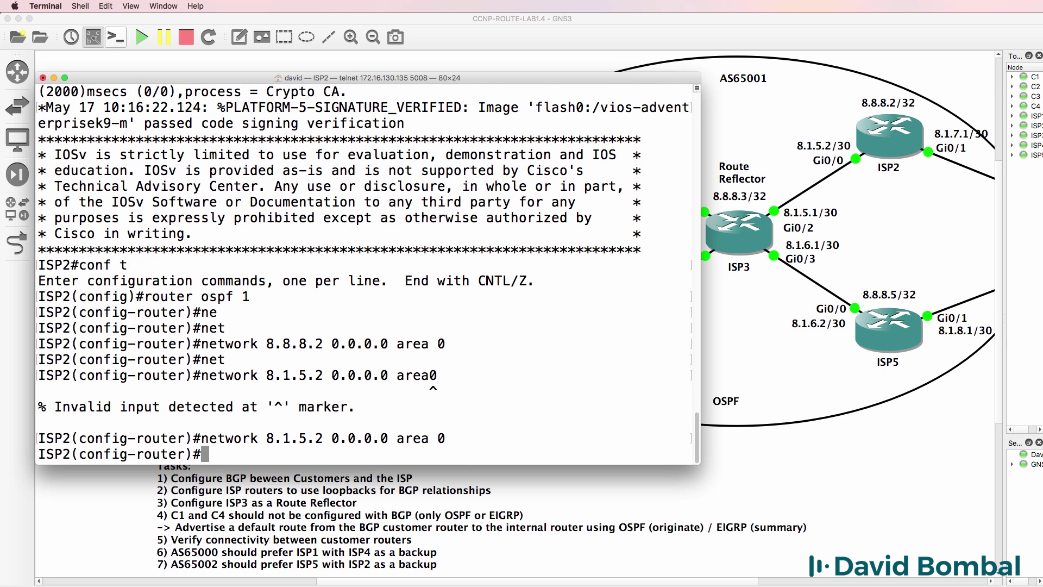
pyautogui.write('end')
pyautogui.press('Return')
# Display the brief OSPF interface listing on ISP2.
pyautogui.write('s')
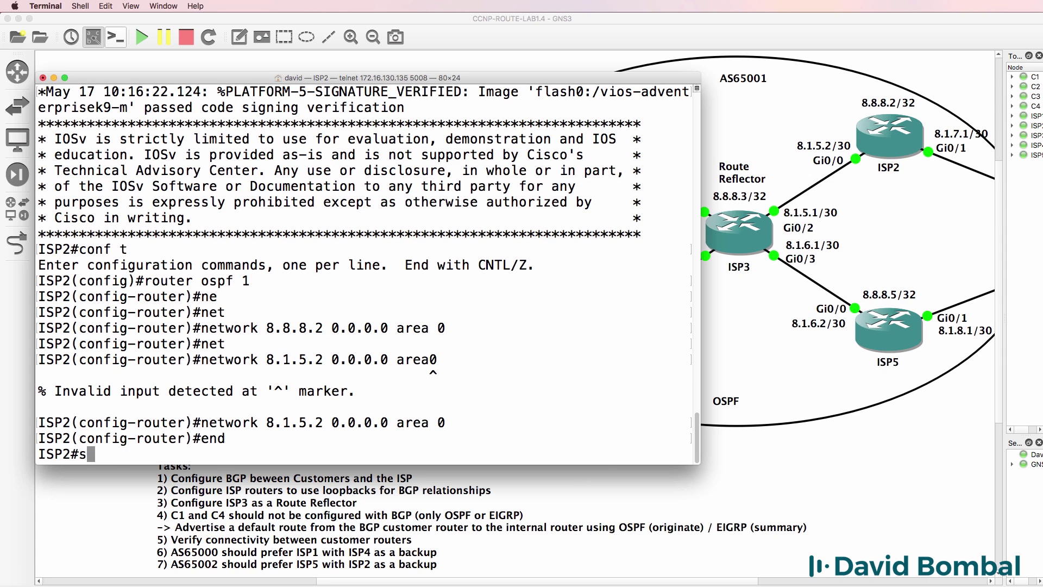
pyautogui.write('h ip ospf in')
pyautogui.press('Tab')
pyautogui.write('b')
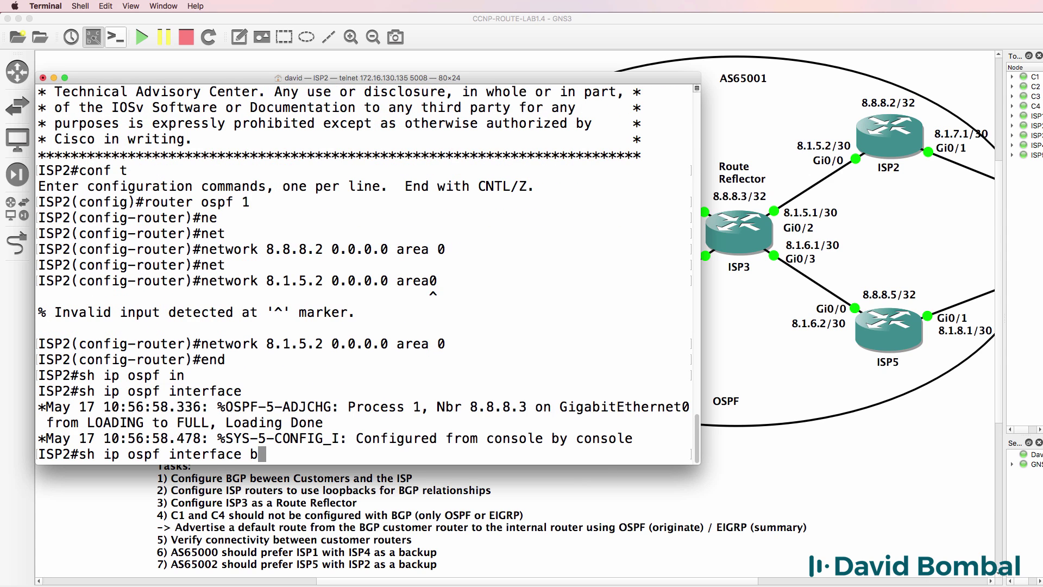
pyautogui.press('Tab')
pyautogui.press('Return')
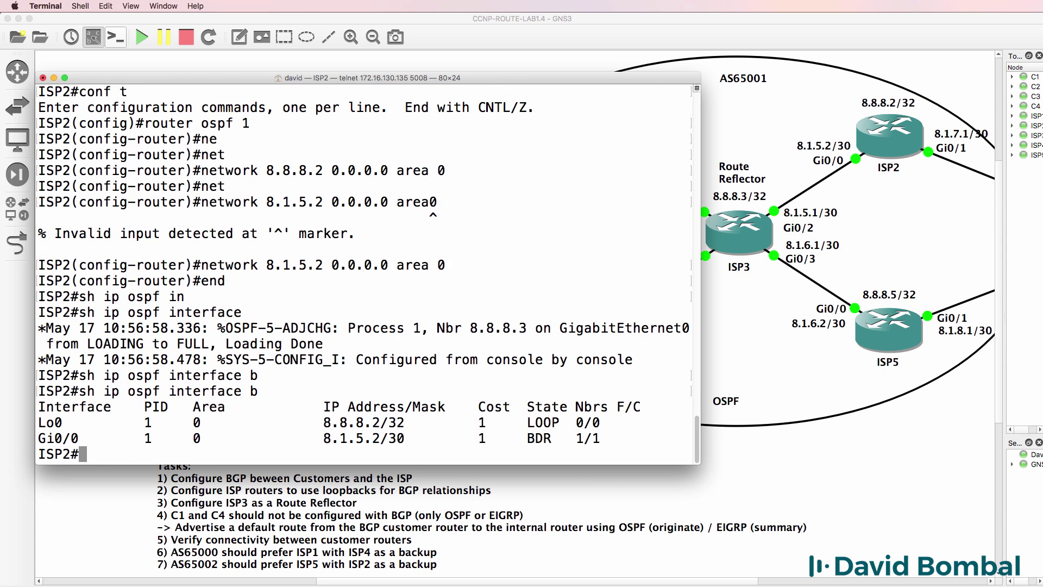
# Display the OSPF neighbor table on ISP2.
pyautogui.press('Up')
pyautogui.press('BackSpace')
pyautogui.press('BackSpace')
pyautogui.press('BackSpace')
pyautogui.press('BackSpace')
pyautogui.press('BackSpace')
pyautogui.press('BackSpace')
pyautogui.press('BackSpace')
pyautogui.press('BackSpace')
pyautogui.press('BackSpace')
pyautogui.press('BackSpace')
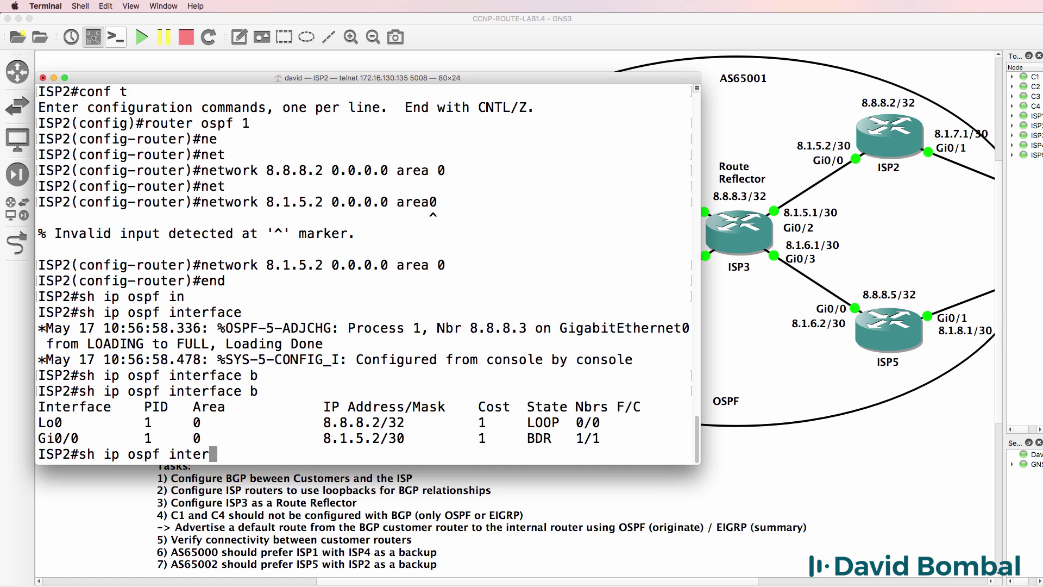
pyautogui.press('BackSpace')
pyautogui.write('nei')
pyautogui.press('Tab')
pyautogui.press('Return')
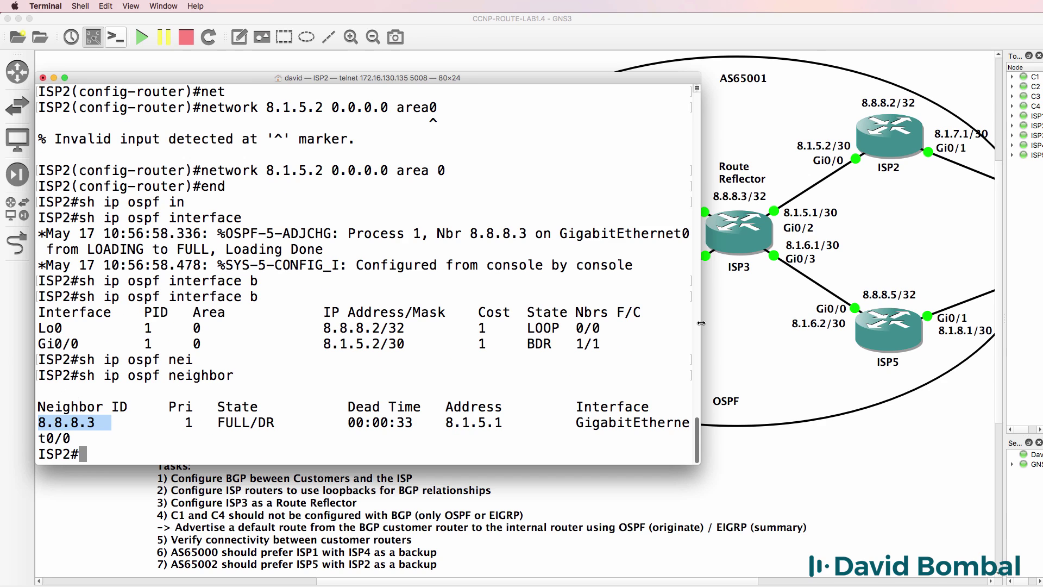
# Widen the ISP2 console so each neighbor entry fits on one line, and highlight neighbor ID 8.8.8.3.
pyautogui.moveTo(701, 322); pyautogui.dragTo(748, 323)
pyautogui.click(144, 434)
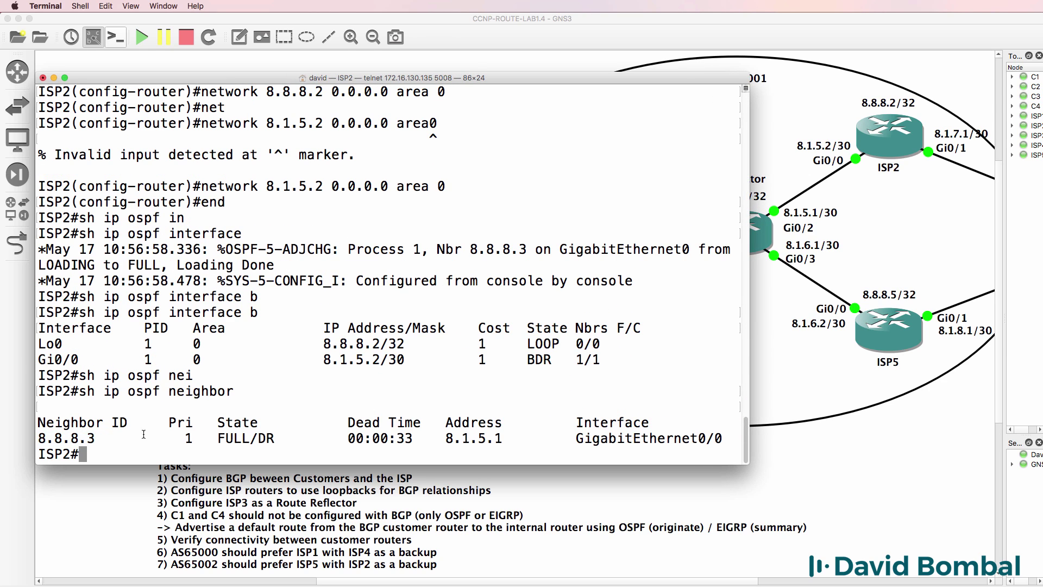
pyautogui.moveTo(208, 445); pyautogui.dragTo(383, 438)
pyautogui.moveTo(100, 443); pyautogui.dragTo(17, 433)
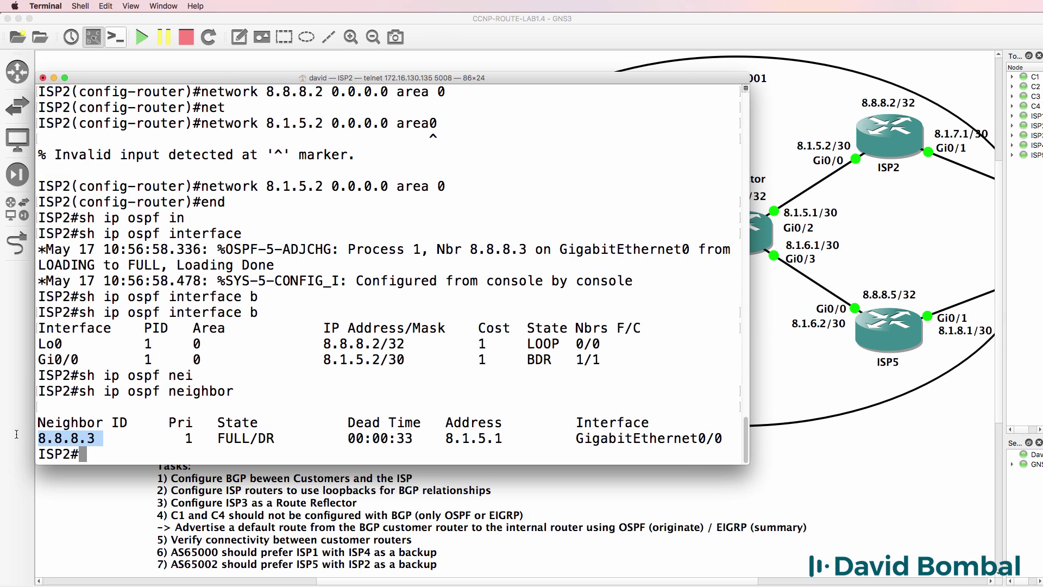
# Display ISP2's full IP routing table and examine the OSPF-learned routes.
pyautogui.moveTo(311, 80); pyautogui.dragTo(288, 114)
pyautogui.write('sh ip route')
pyautogui.press('Return')
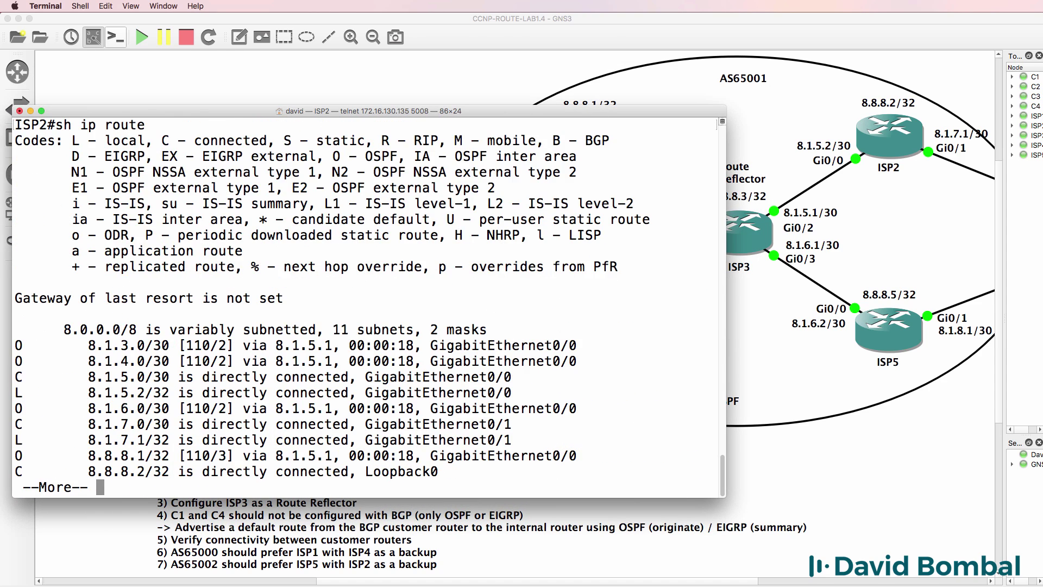
pyautogui.press('space')
pyautogui.moveTo(146, 285); pyautogui.dragTo(451, 488)
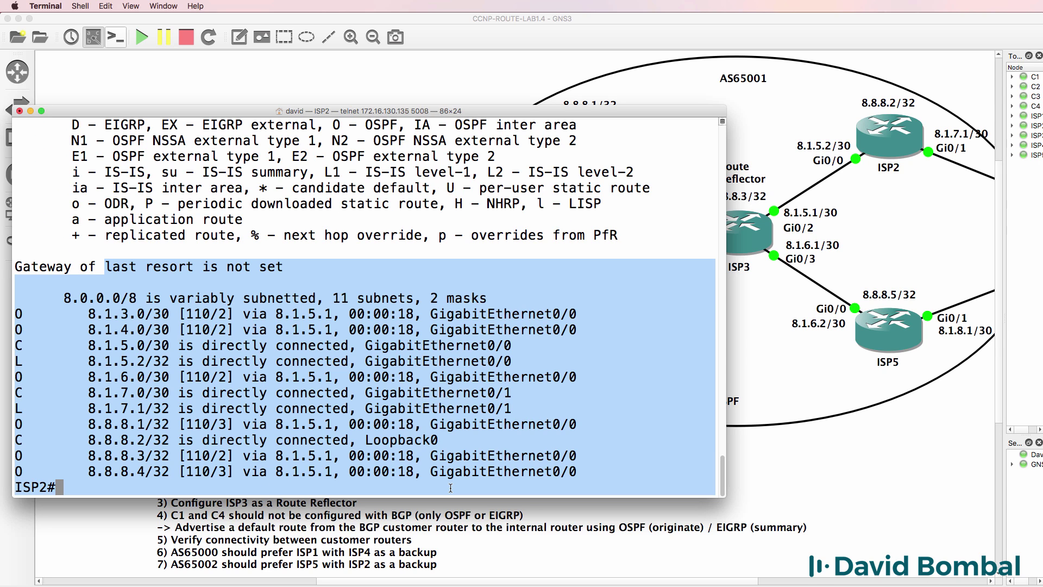
# Enter configuration for BGP AS 65001 on ISP2 and add neighbor 8.8.8.3 with remote AS 65001.
pyautogui.write('conf t')
pyautogui.press('Return')
pyautogui.write('ro')
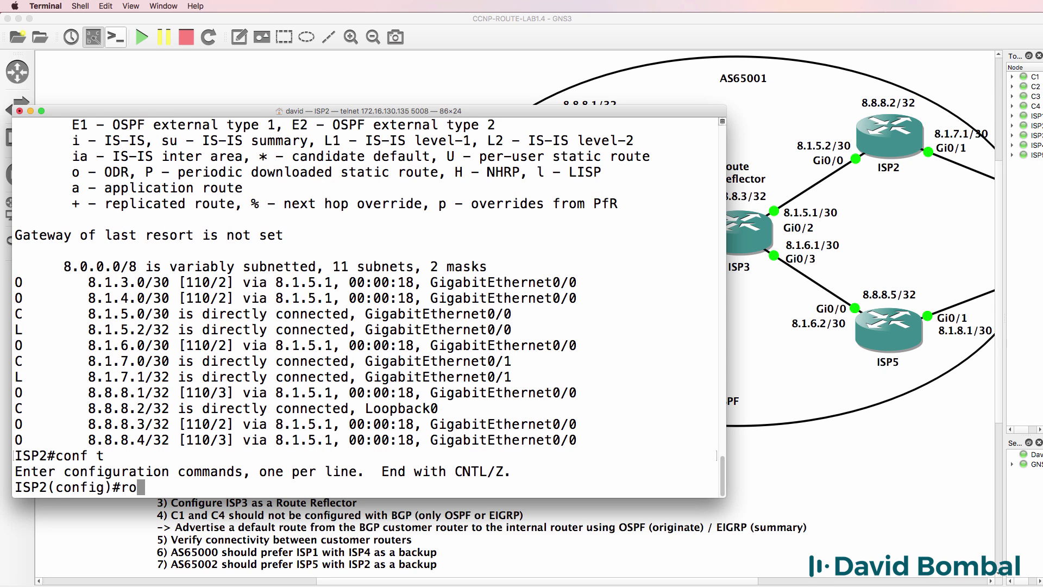
pyautogui.write('uter bgp 65001')
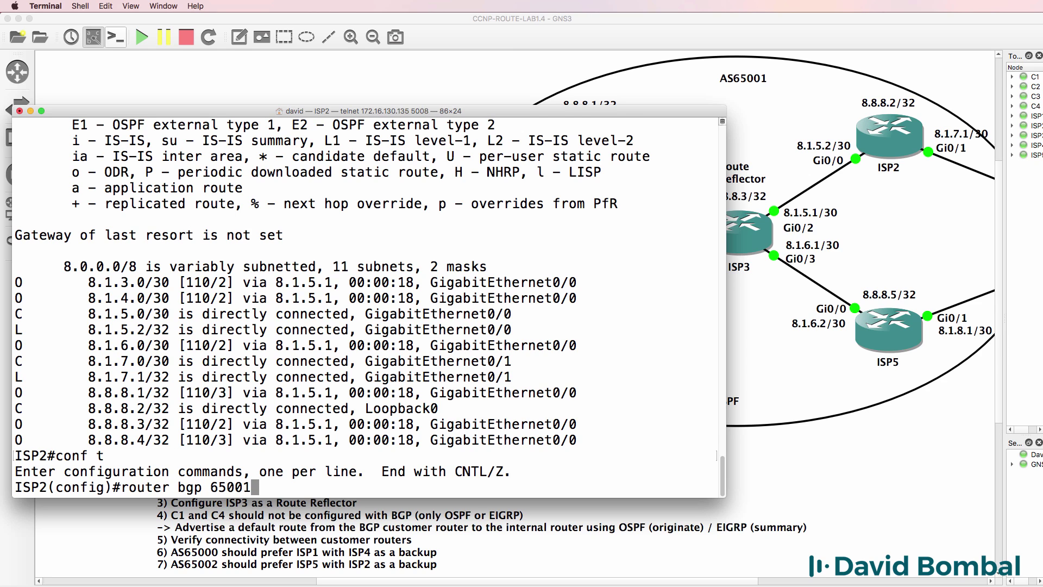
pyautogui.press('Return')
pyautogui.write('nei')
pyautogui.press('Tab')
pyautogui.write('8.')
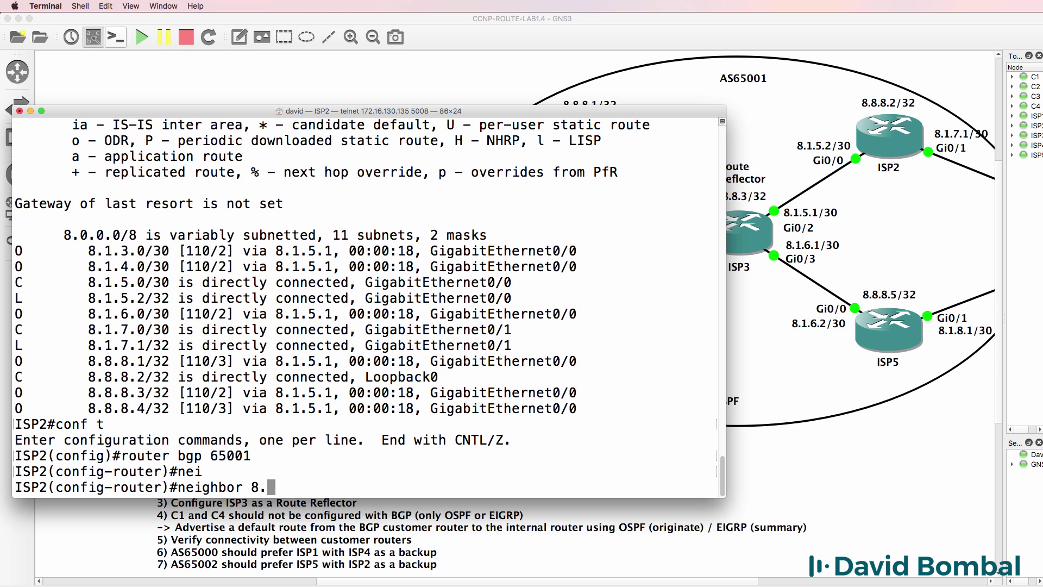
pyautogui.write('8.8.3 remo')
pyautogui.press('Tab')
pyautogui.write('t')
pyautogui.press('Tab')
pyautogui.write('65001')
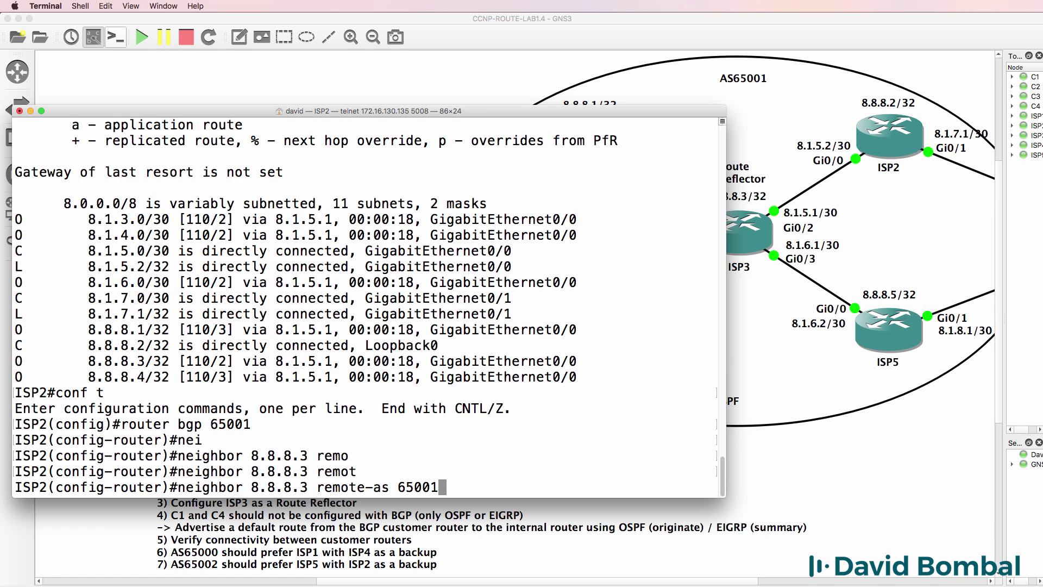
pyautogui.press('Return')
# Set the update source for BGP neighbor 8.8.8.3 to loopback 0.
pyautogui.write('nei')
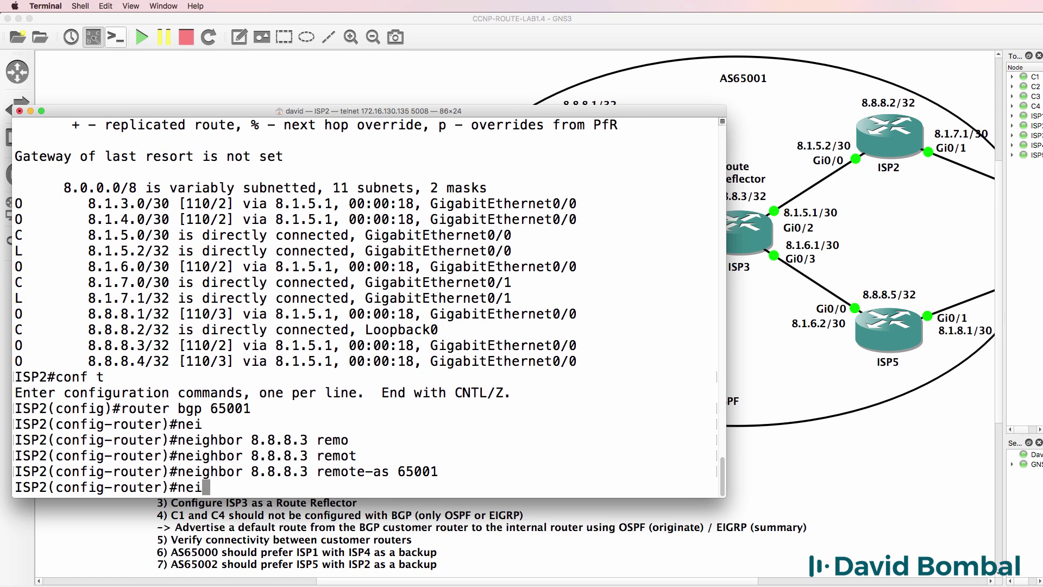
pyautogui.press('Tab')
pyautogui.write('8.8.8.3')
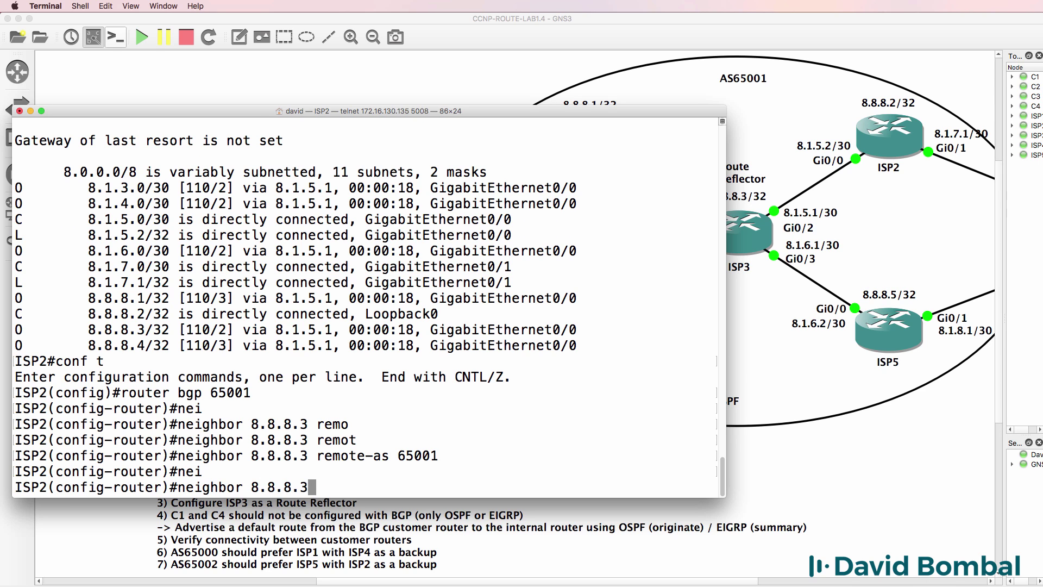
pyautogui.write(' up')
pyautogui.press('Tab')
pyautogui.write('l')
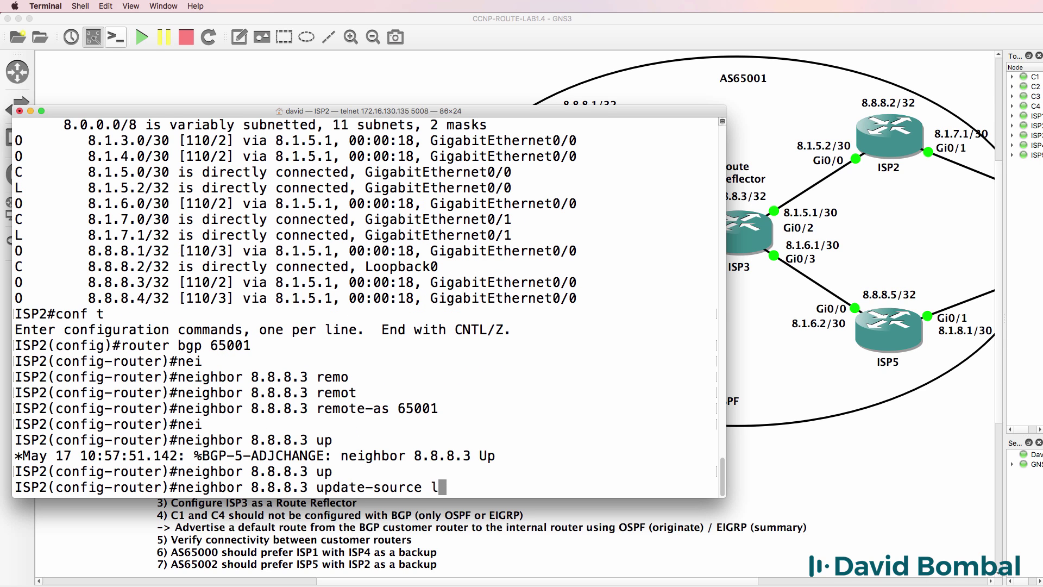
pyautogui.write('o')
pyautogui.press('Tab')
pyautogui.write('o')
pyautogui.press('Tab')
pyautogui.write('0')
pyautogui.press('Return')
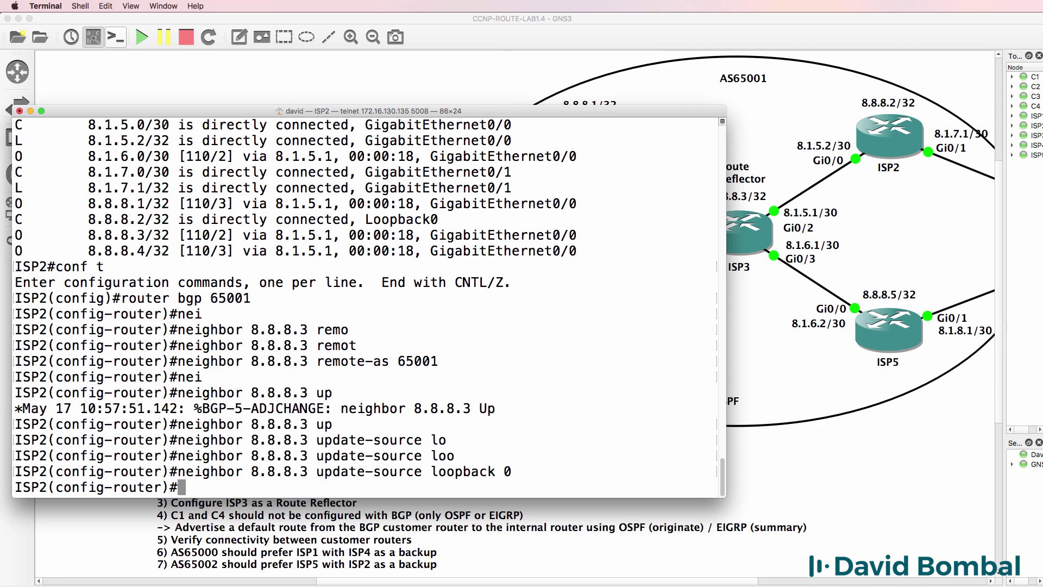
# Add BGP neighbor 8.1.7.2 (router C3) with remote AS 65002 and exit configuration mode on ISP2.
pyautogui.write('nei')
pyautogui.press('Tab')
pyautogui.write('8')
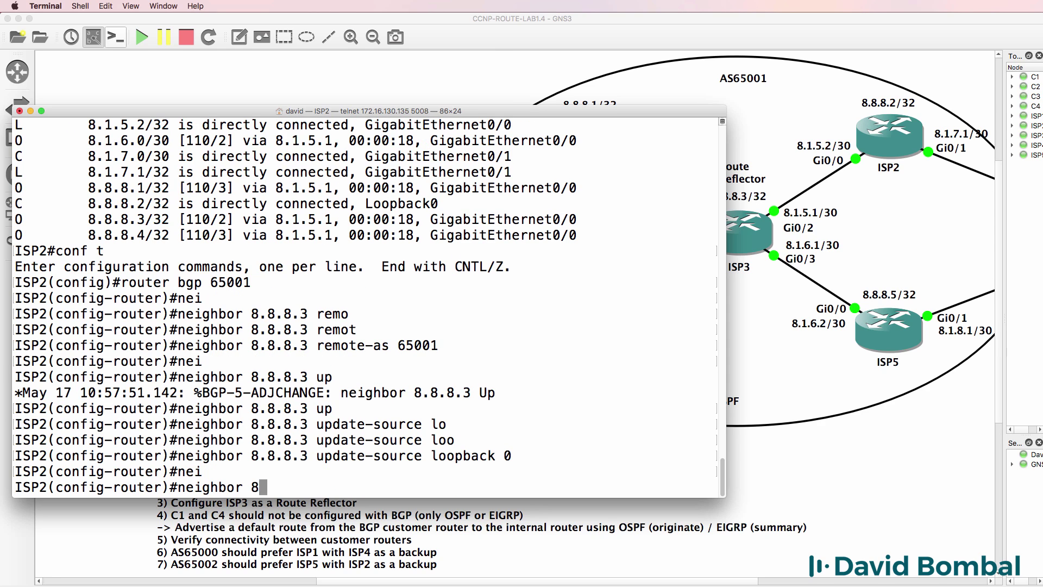
pyautogui.write('.1.7.2 remot')
pyautogui.press('Tab')
pyautogui.moveTo(401, 584); pyautogui.dragTo(513, 584)
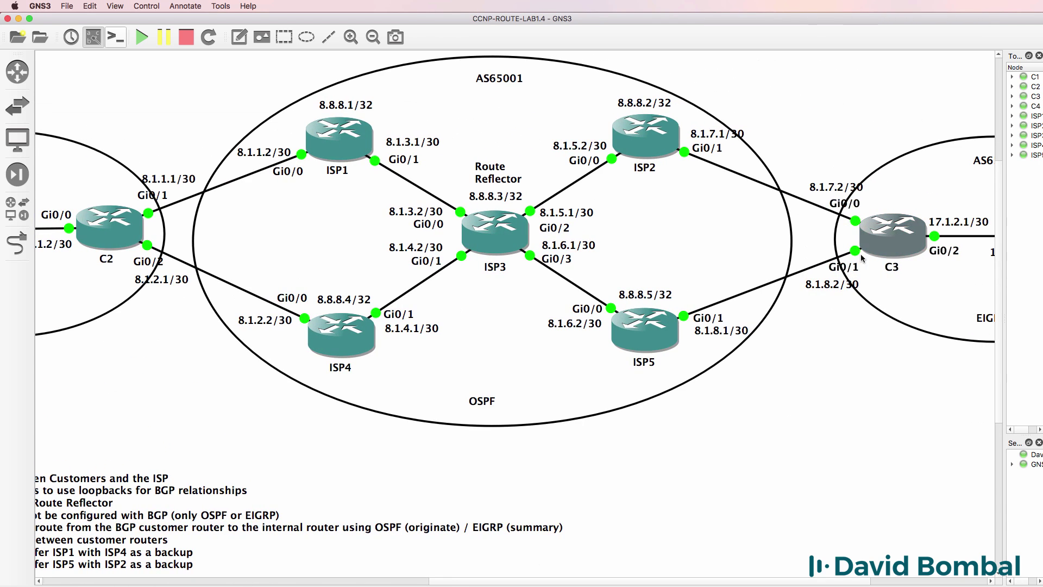
pyautogui.click(336, 565)
pyautogui.write('65002')
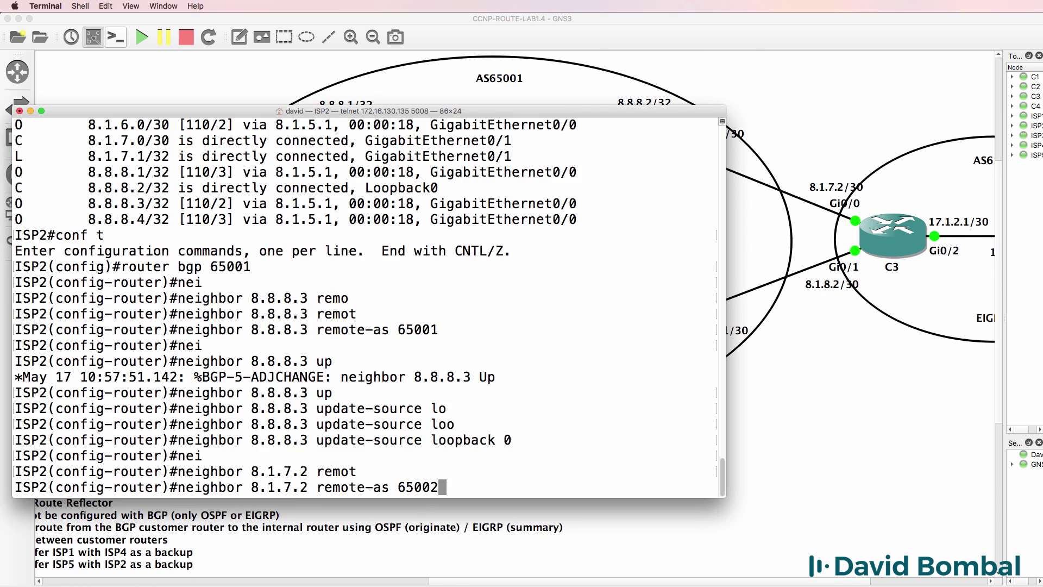
pyautogui.press('Return')
pyautogui.click(920, 163)
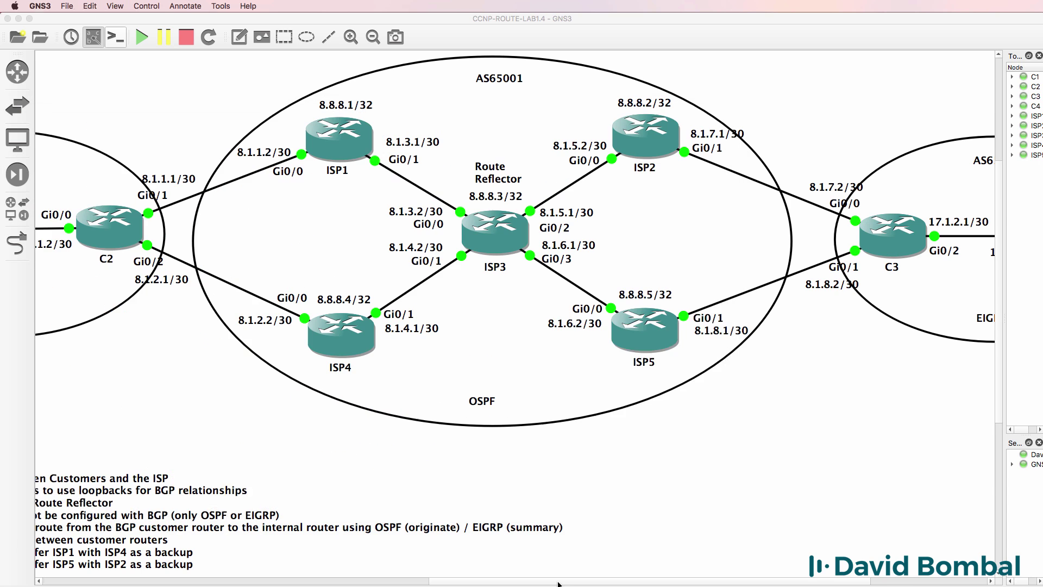
pyautogui.hscroll(5, 920, 163)
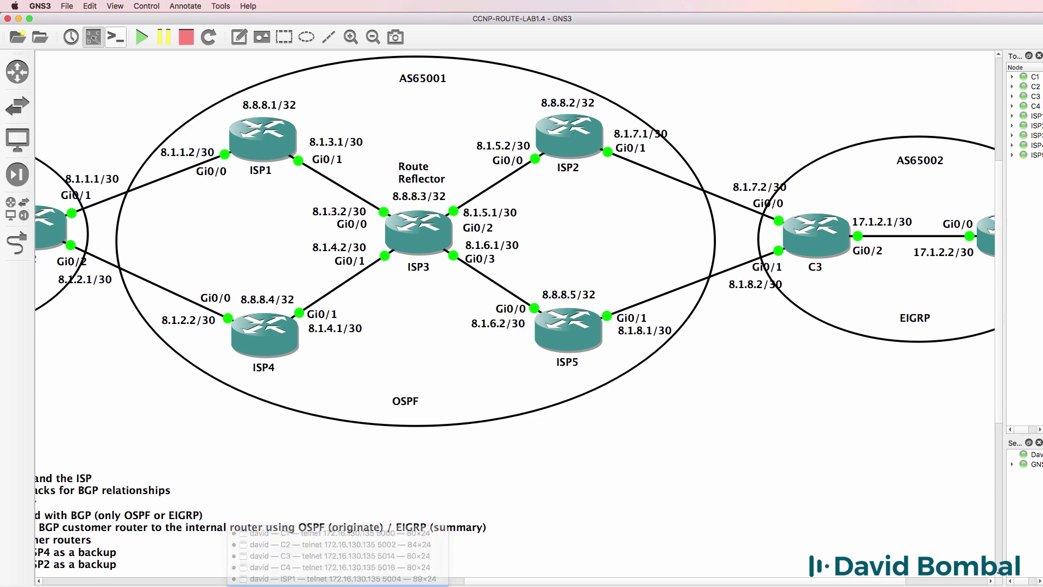
pyautogui.click(282, 573)
pyautogui.write('er)#end')
pyautogui.press('Return')
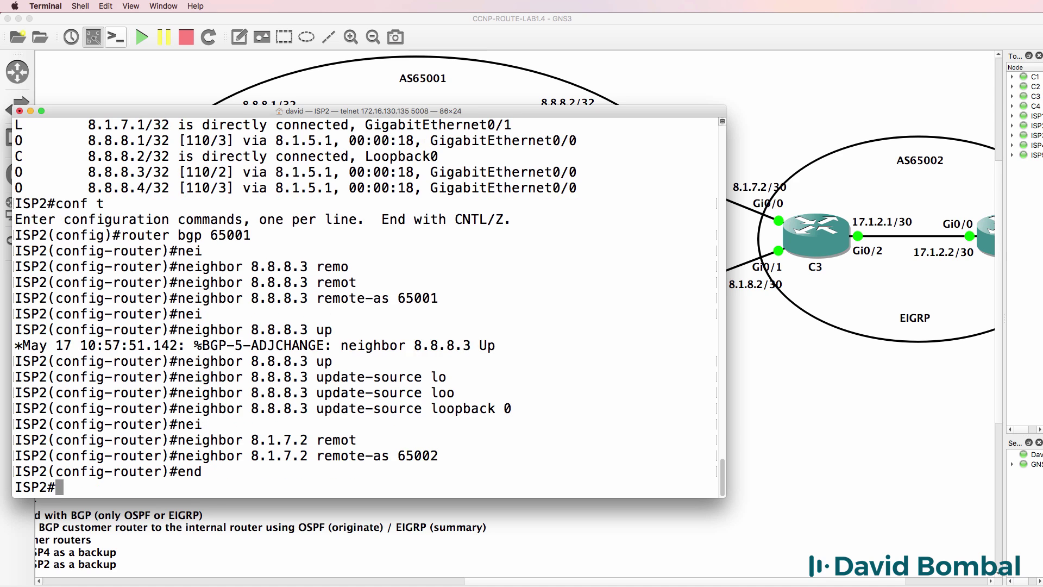
# Display the BGP summary on ISP2 and highlight the entry for neighbor 8.8.8.3.
pyautogui.press('Return')
pyautogui.write('sh ip bhg p')
pyautogui.press('BackSpace')
pyautogui.press('BackSpace')
pyautogui.press('BackSpace')
pyautogui.press('BackSpace')
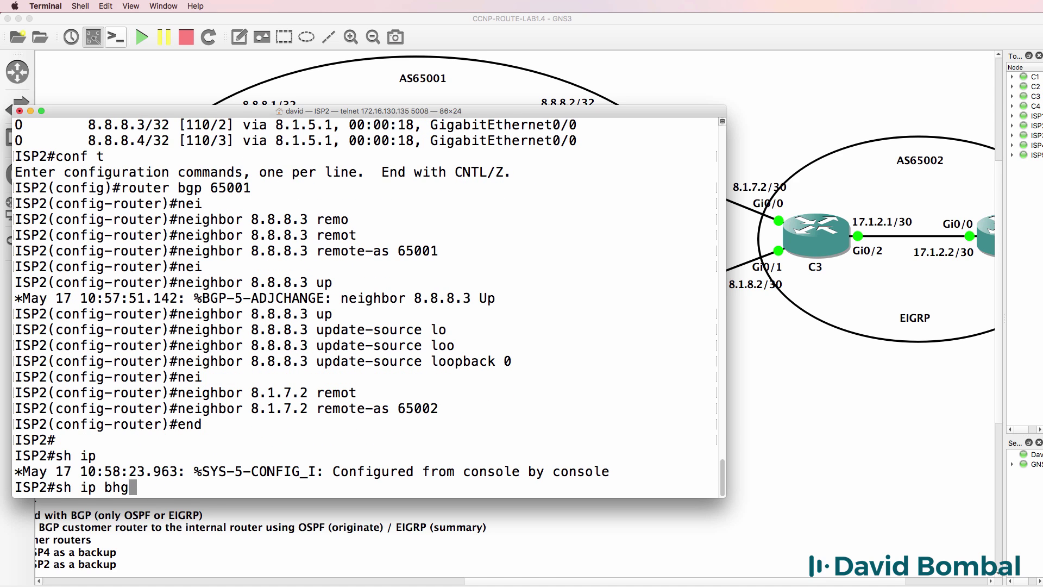
pyautogui.write('gp sum')
pyautogui.press('Return')
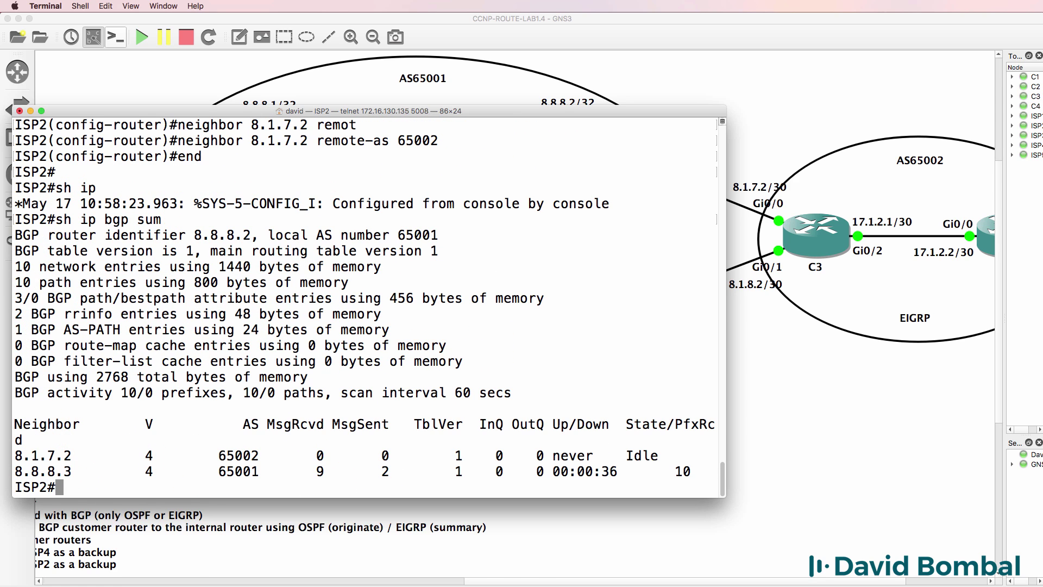
pyautogui.moveTo(692, 472); pyautogui.dragTo(13, 469)
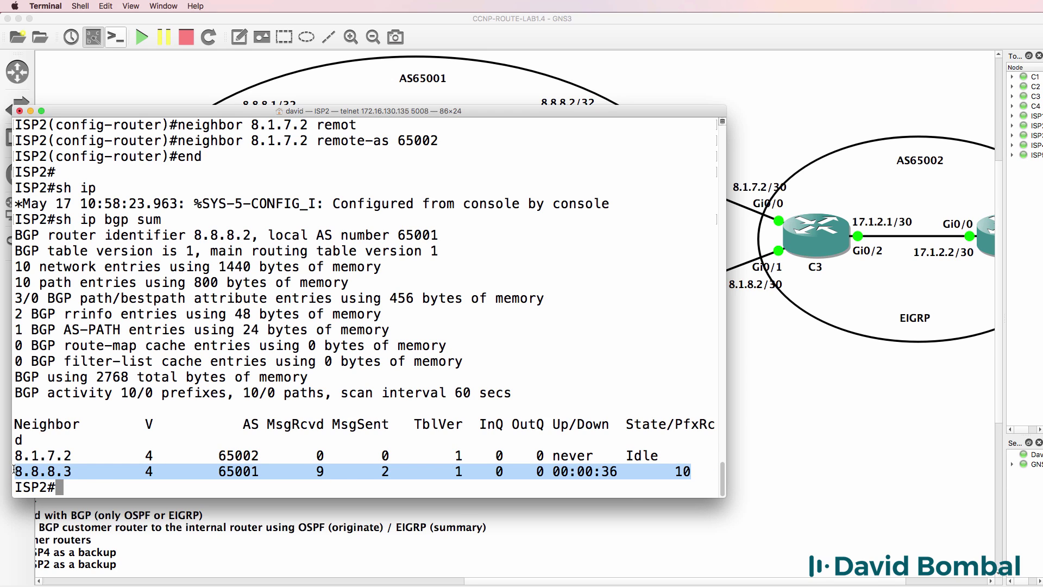
# Display the BGP table on ISP2 and highlight the 17.1.1.0/30 network, repeating the table display.
pyautogui.write('sh ip bgp')
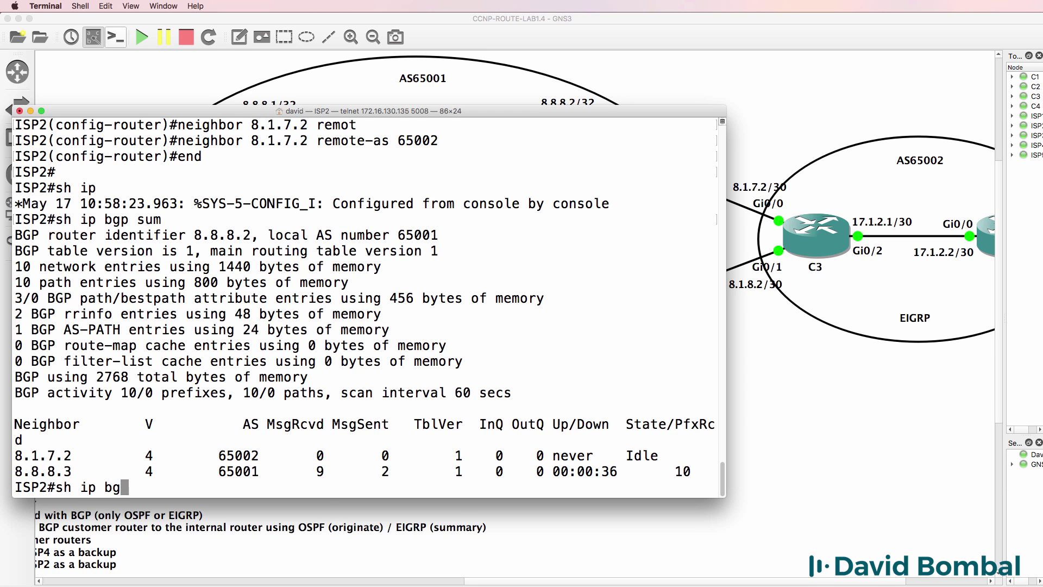
pyautogui.press('Return')
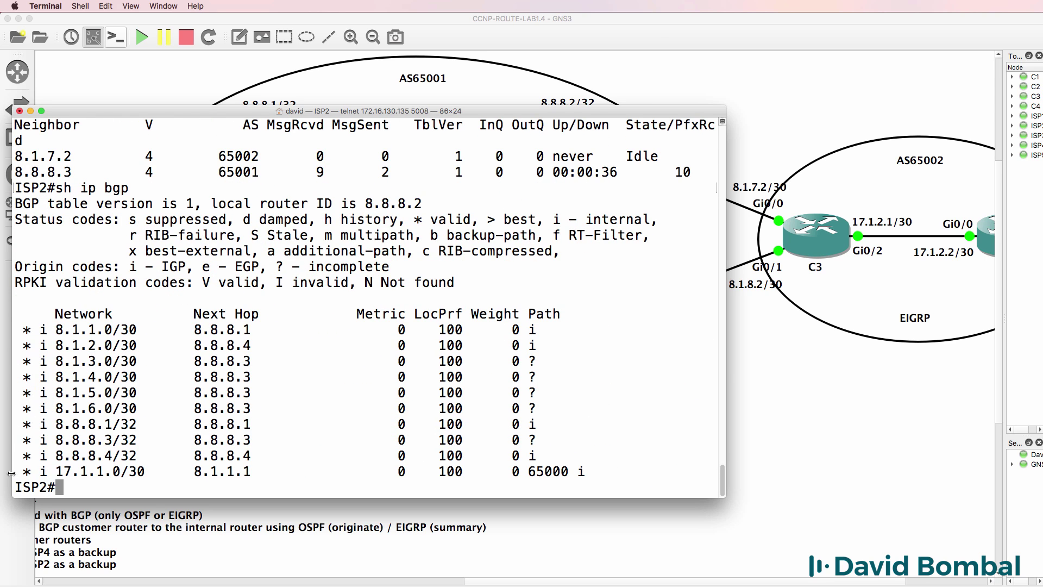
pyautogui.moveTo(56, 471); pyautogui.dragTo(183, 472)
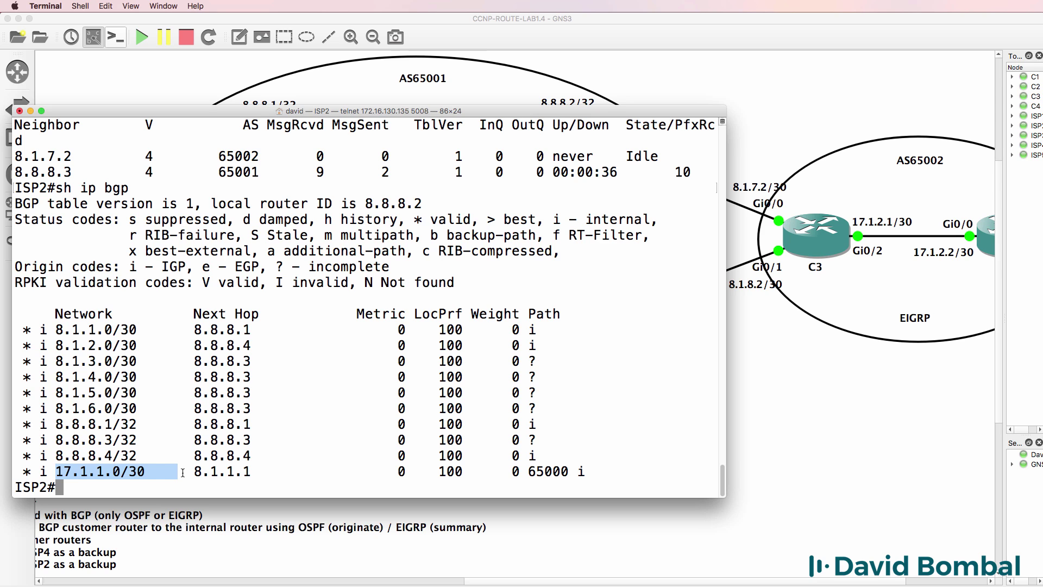
pyautogui.press('Up')
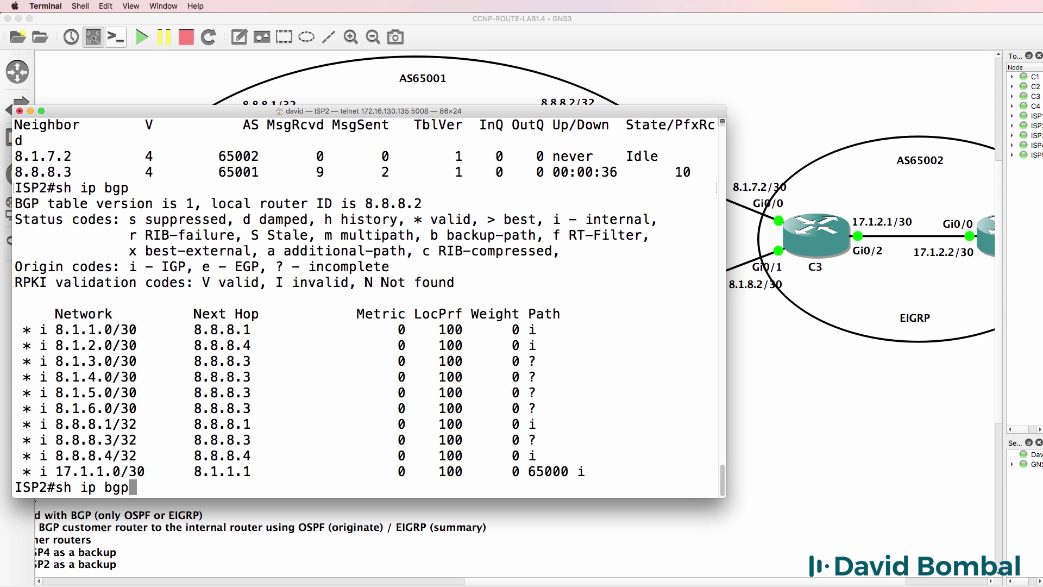
pyautogui.press('Return')
# Display only the BGP section of ISP2's running configuration.
pyautogui.write('sh run |')
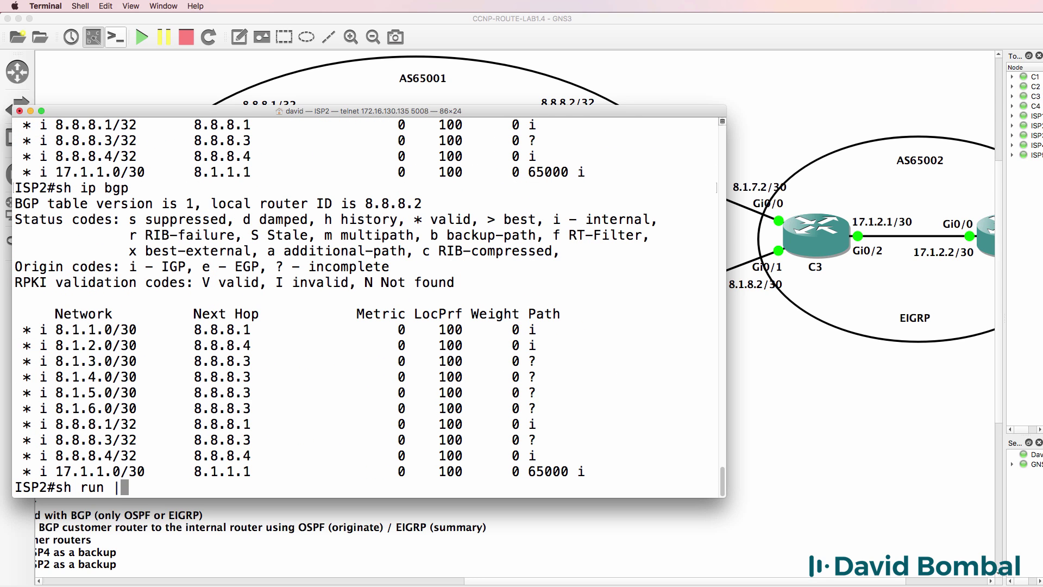
pyautogui.write(' secon')
pyautogui.press('BackSpace')
pyautogui.press('BackSpace')
pyautogui.write('bgp')
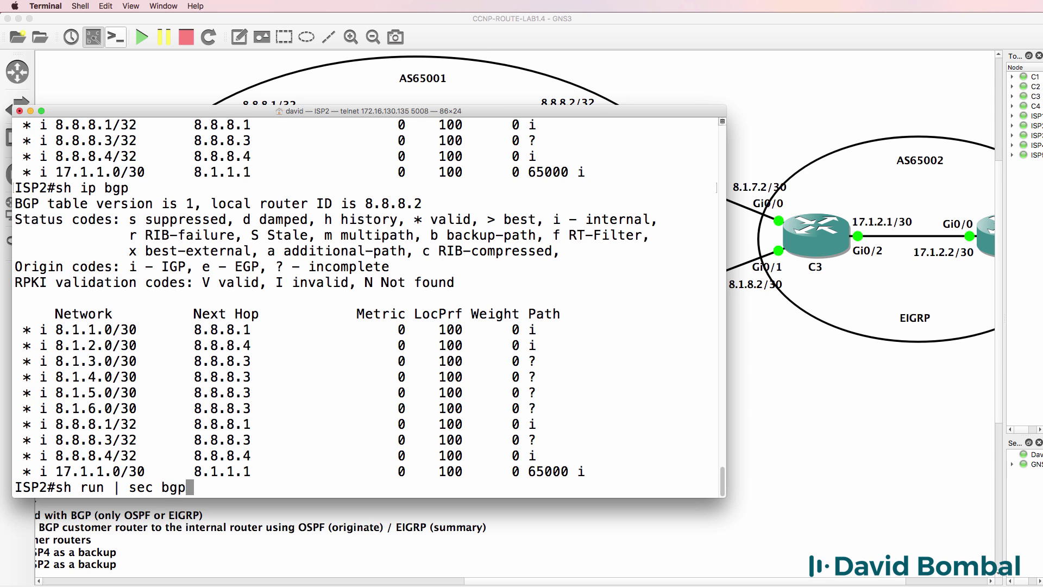
pyautogui.press('Return')
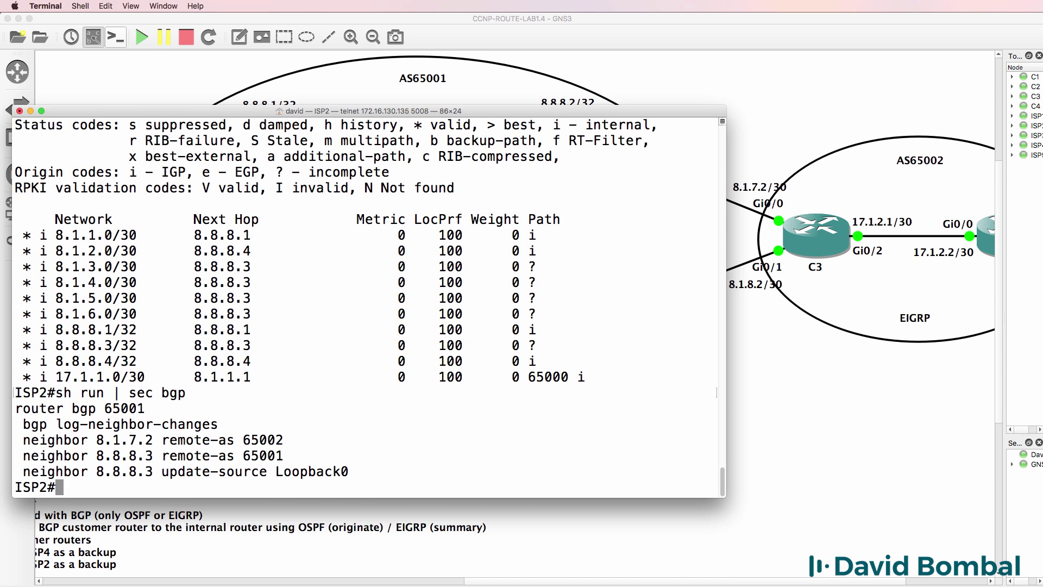
# Enter configuration mode for BGP AS 65001 on ISP2.
pyautogui.write('conf t')
pyautogui.press('Return')
pyautogui.write('router bgp 650')
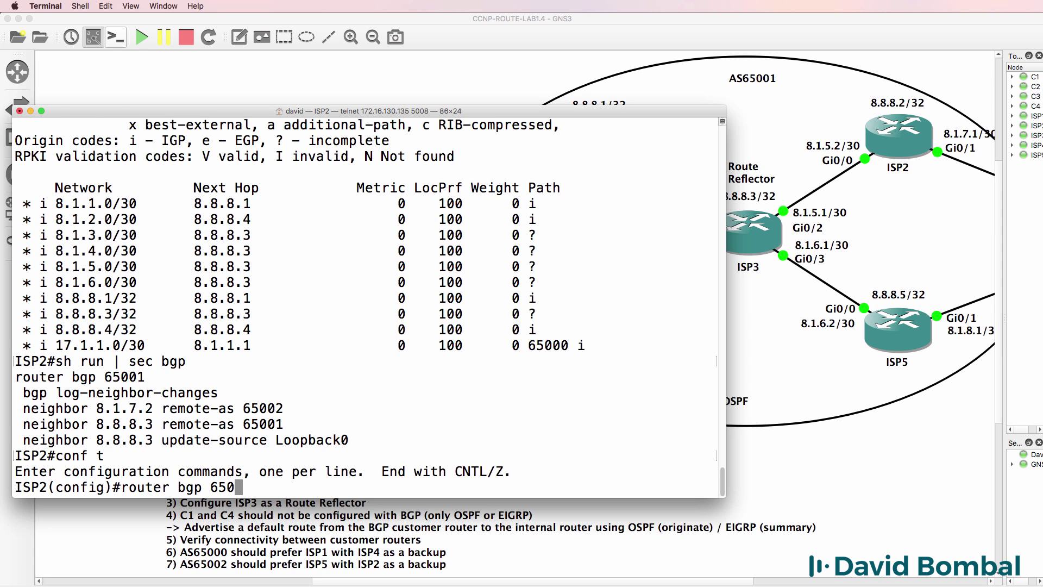
pyautogui.write('001')
pyautogui.press('Return')
pyautogui.press('Up')
pyautogui.press('Left')
pyautogui.press('BackSpace')
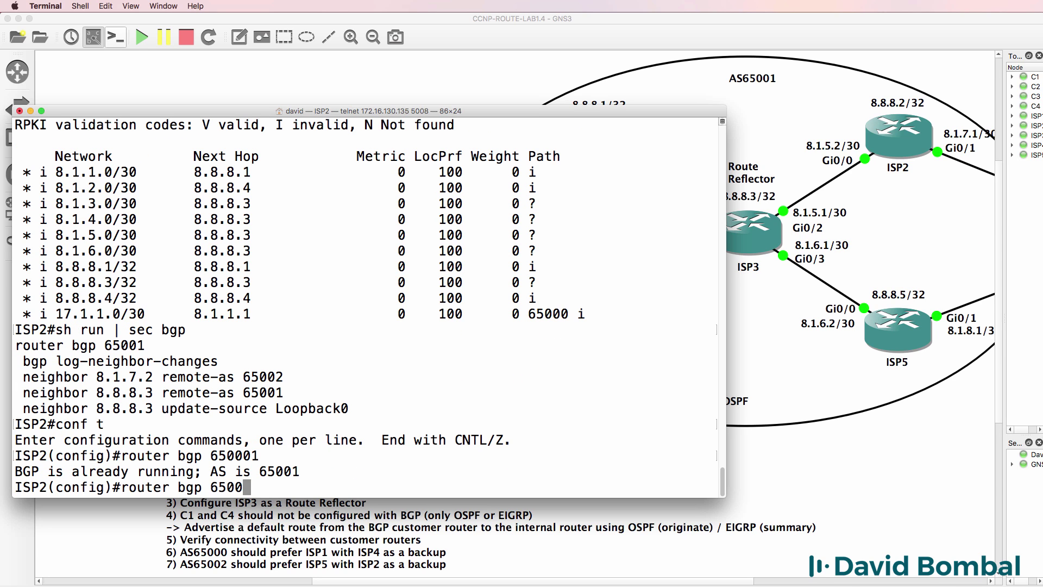
pyautogui.press('Return')
# Advertise ISP2's loopback network 8.8.8.2 with mask 255.255.255.255 in BGP.
pyautogui.write('net')
pyautogui.press('Tab')
pyautogui.write('8.8')
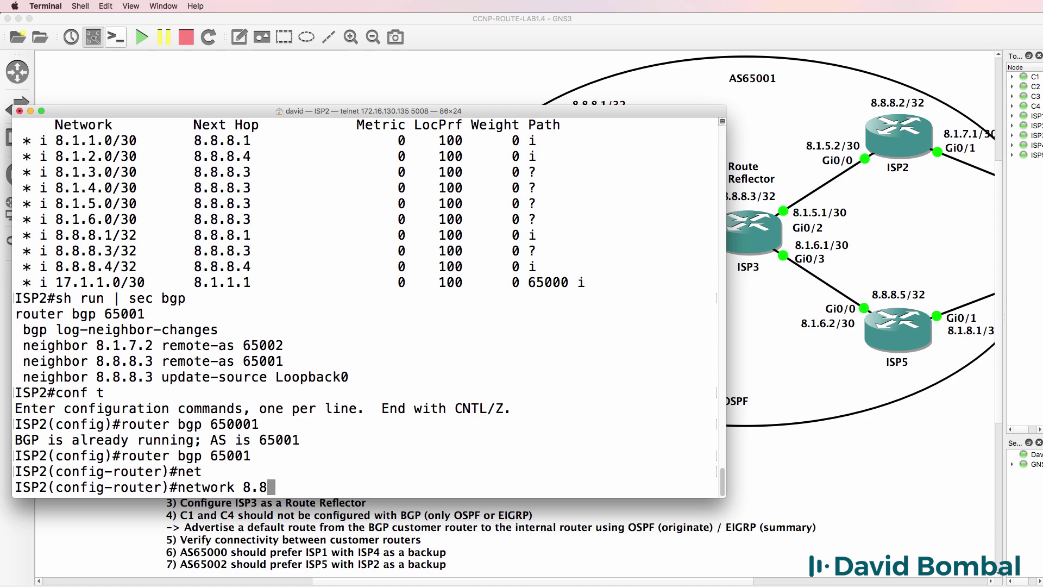
pyautogui.write('.8.2 mask 255.255.25.5255')
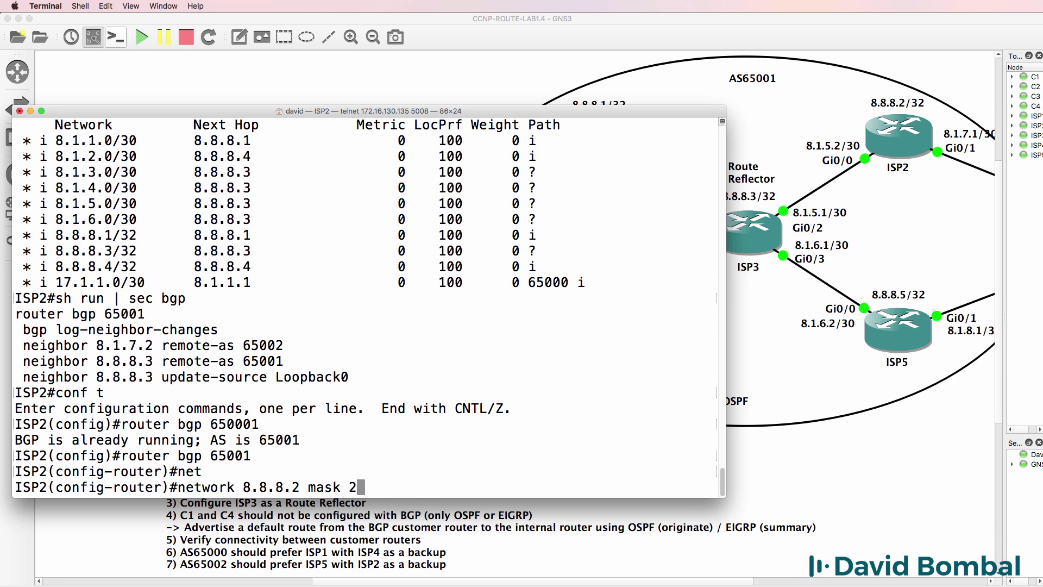
pyautogui.press('BackSpace')
pyautogui.press('BackSpace')
pyautogui.press('BackSpace')
pyautogui.press('BackSpace')
pyautogui.press('BackSpace')
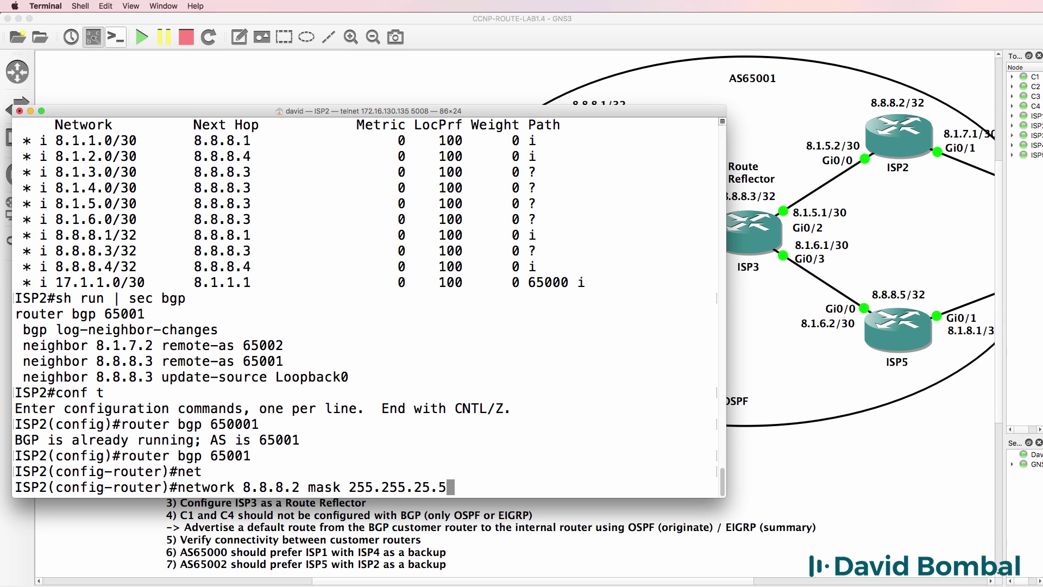
pyautogui.write('5.255')
pyautogui.press('Return')
# Advertise the link network towards ISP3, 8.1.5.0 with mask 255.255.255.252, in BGP.
pyautogui.write('ne')
pyautogui.press('Tab')
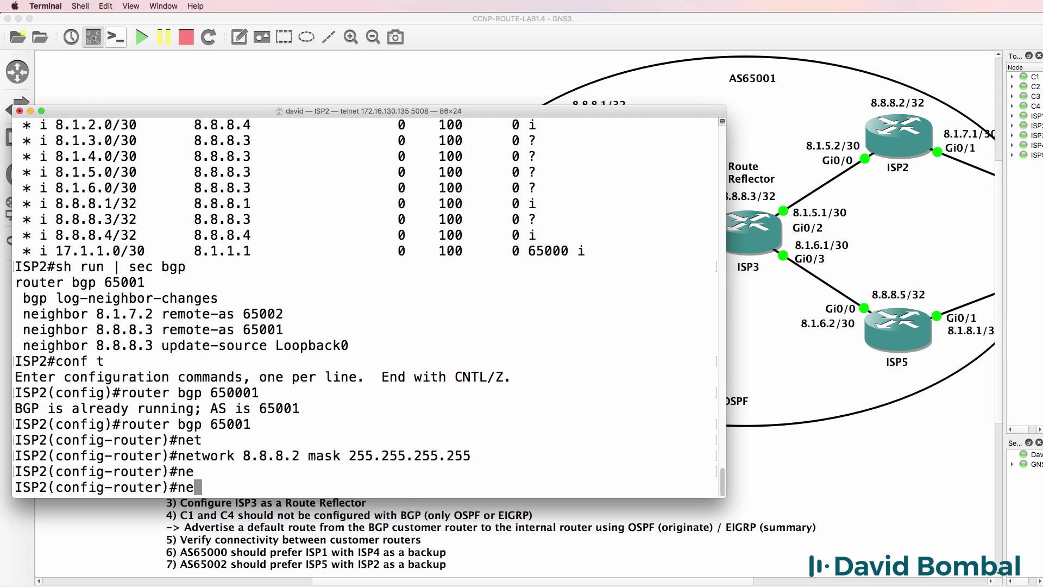
pyautogui.write('t')
pyautogui.press('Tab')
pyautogui.write('8.1.')
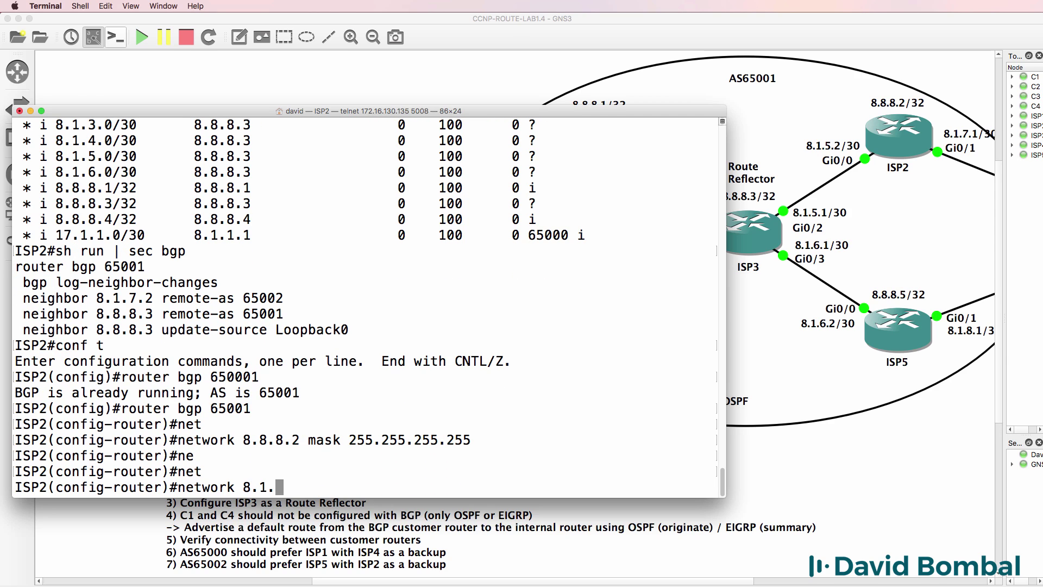
pyautogui.write('5.0 mask 255.255.255.25')
pyautogui.write('2')
pyautogui.press('Return')
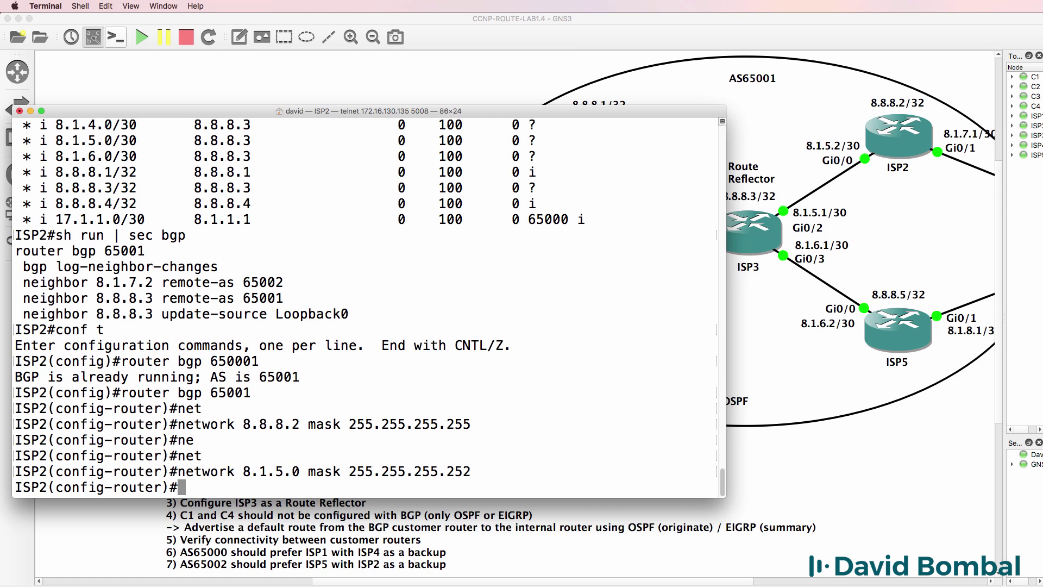
# Advertise the link network towards C3, 8.1.7.0 with mask 255.255.255.252, in BGP and exit configuration mode.
pyautogui.write('net')
pyautogui.press('Tab')
pyautogui.write('81.1.7.')
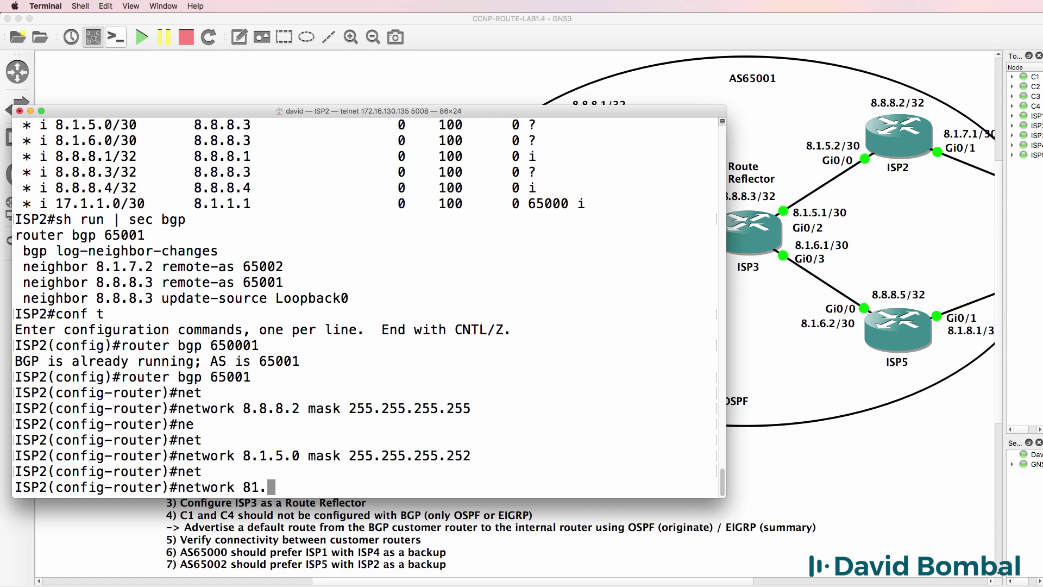
pyautogui.press('BackSpace')
pyautogui.press('BackSpace')
pyautogui.press('BackSpace')
pyautogui.press('BackSpace')
pyautogui.write('.1.7.0 mask ')
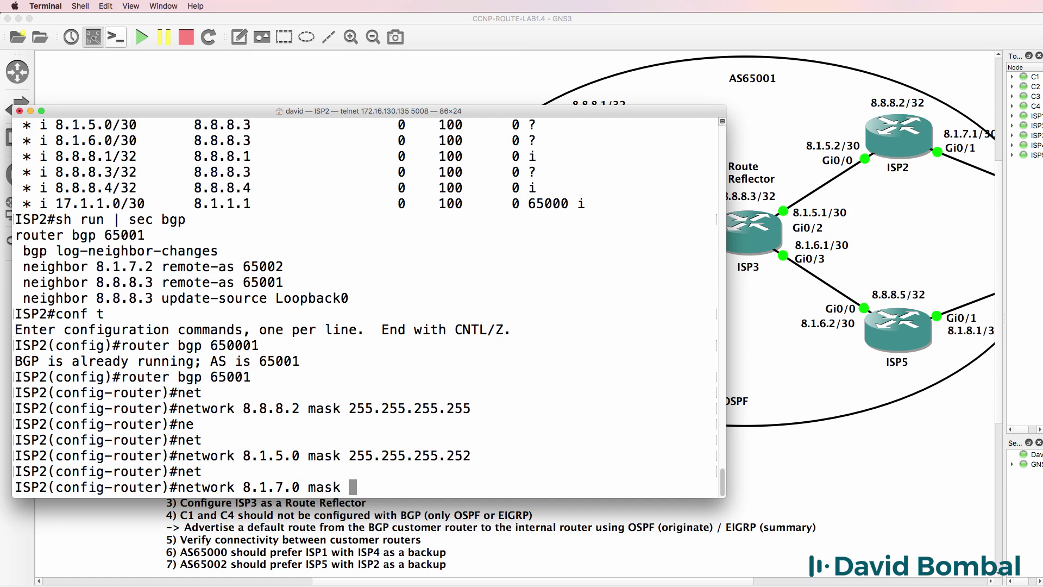
pyautogui.write('255.255.255.252')
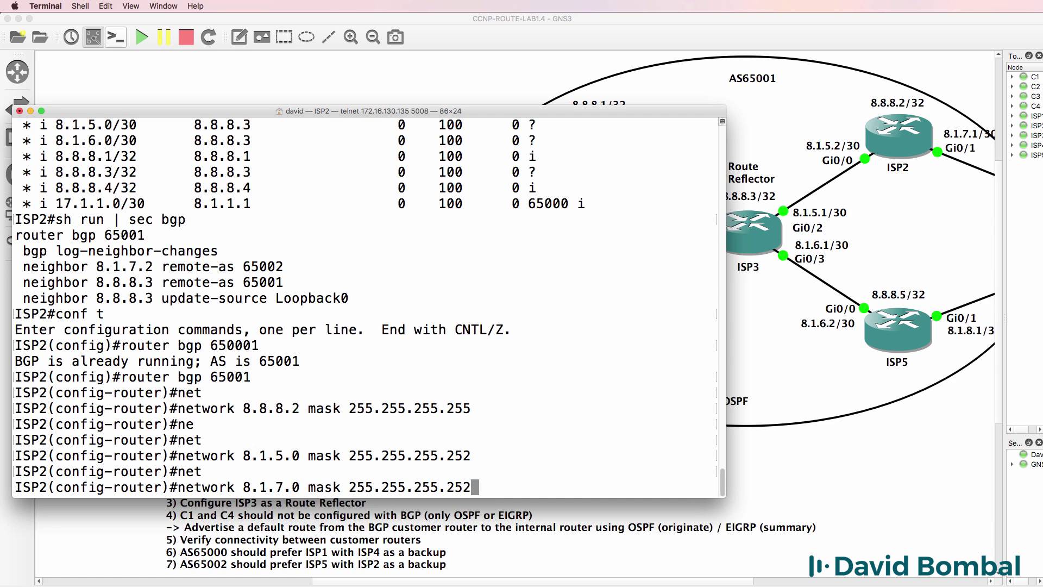
pyautogui.press('Return')
pyautogui.write('end')
pyautogui.press('Return')
pyautogui.press('Return')
pyautogui.press('Return')
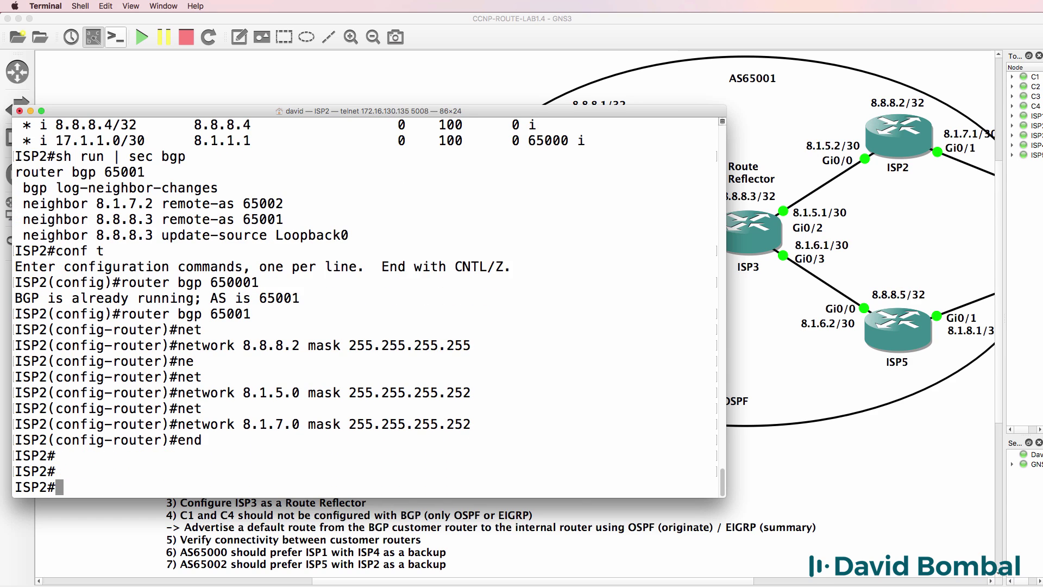
# Display the BGP section of ISP2's running configuration again and highlight its neighbor and network statements.
pyautogui.write('sh ip')
pyautogui.press('BackSpace')
pyautogui.press('BackSpace')
pyautogui.press('BackSpace')
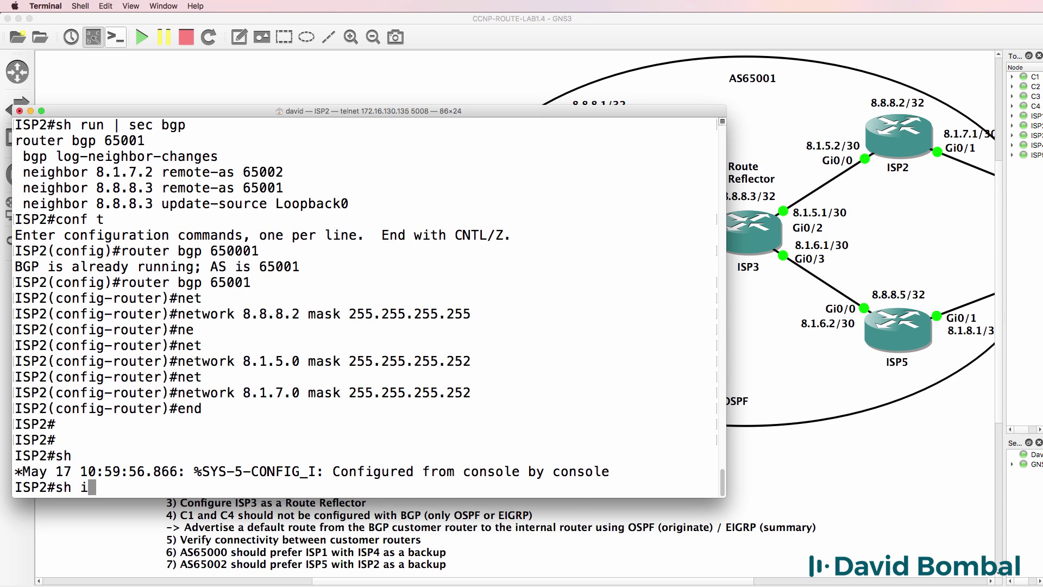
pyautogui.write('run | sec bgp')
pyautogui.press('Return')
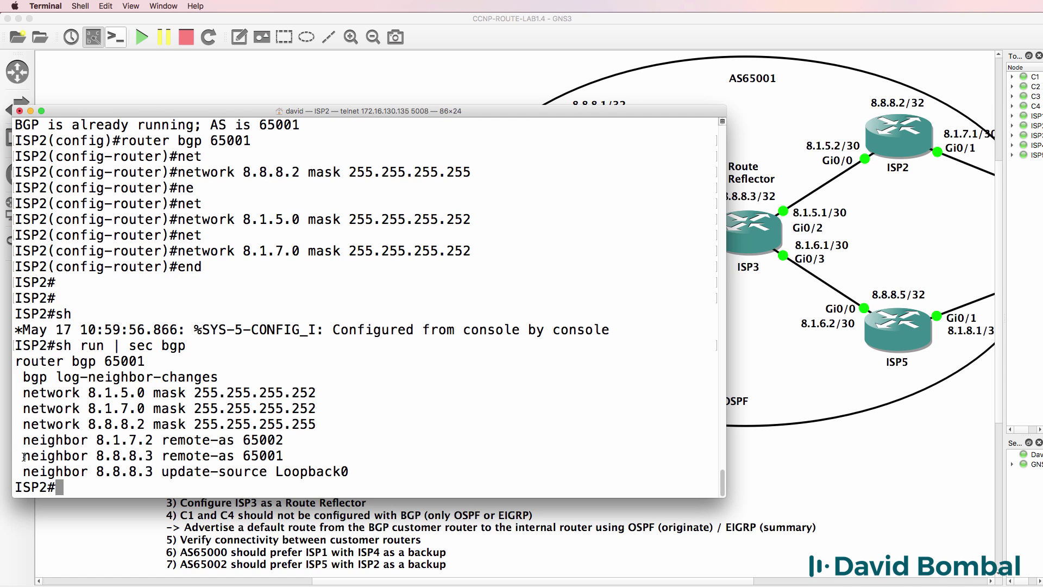
pyautogui.moveTo(16, 455); pyautogui.dragTo(406, 473)
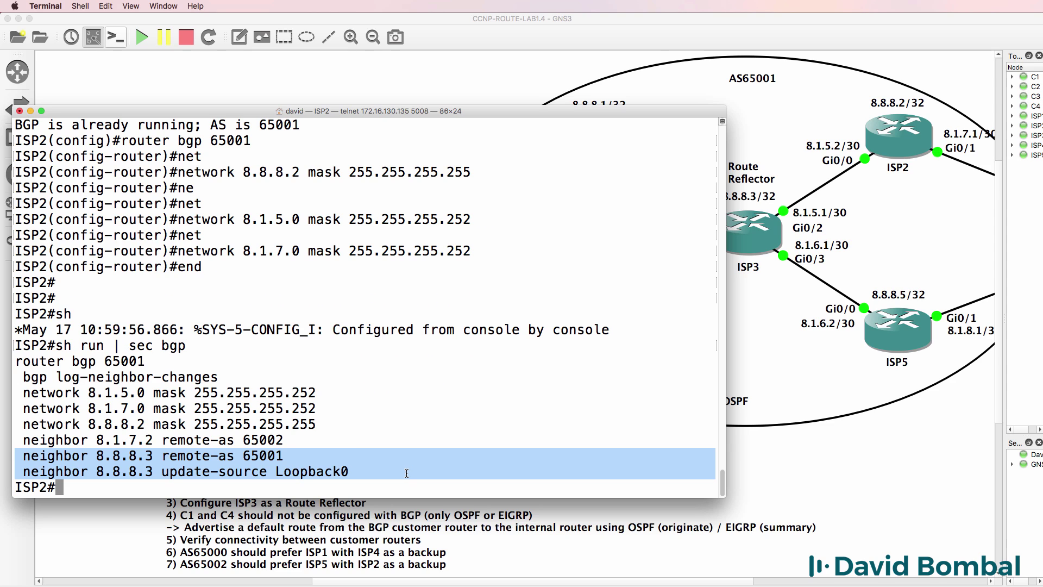
pyautogui.moveTo(326, 438); pyautogui.dragTo(24, 433)
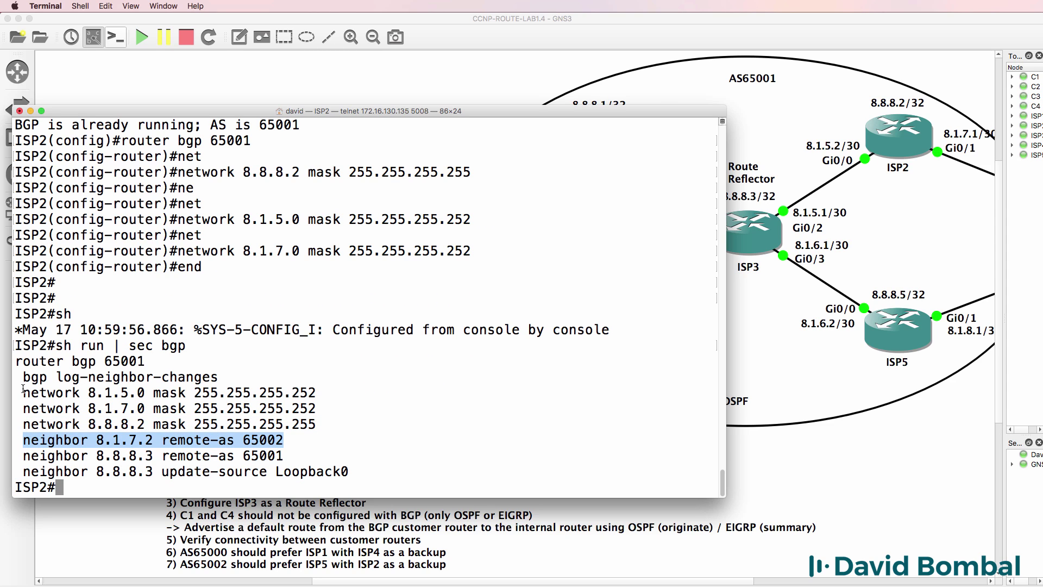
pyautogui.moveTo(23, 388); pyautogui.dragTo(444, 418)
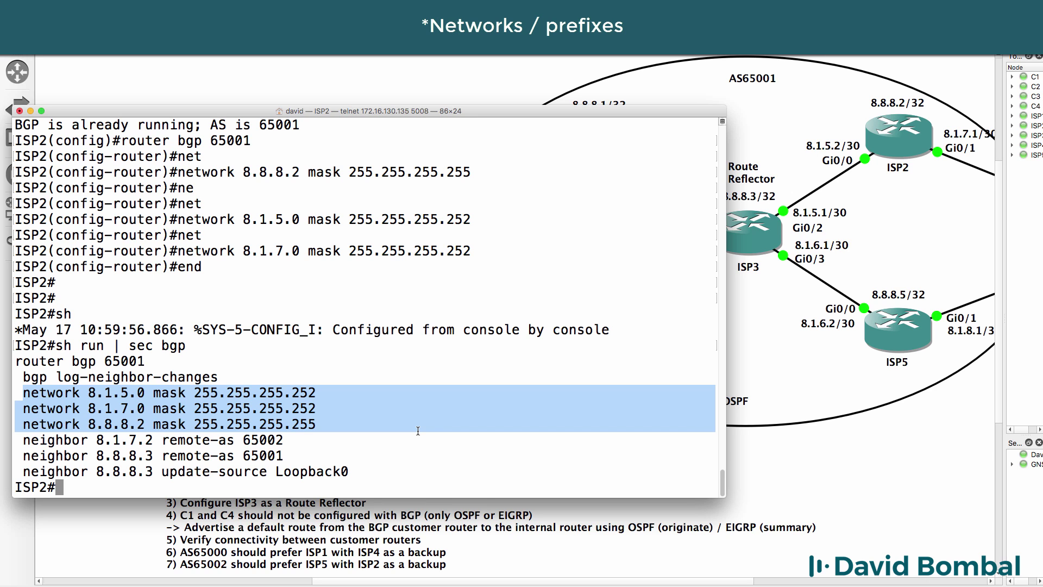
# Display the updated BGP table on ISP2 and highlight its routes, including 17.1.1.0/30.
pyautogui.write('sh ip bgp')
pyautogui.press('Return')
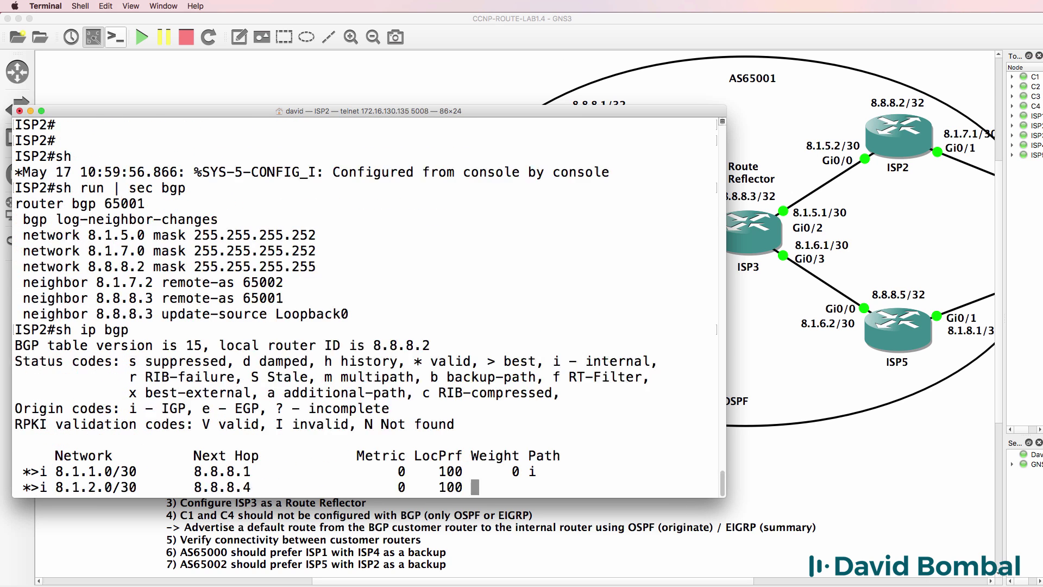
pyautogui.moveTo(16, 282); pyautogui.dragTo(588, 475)
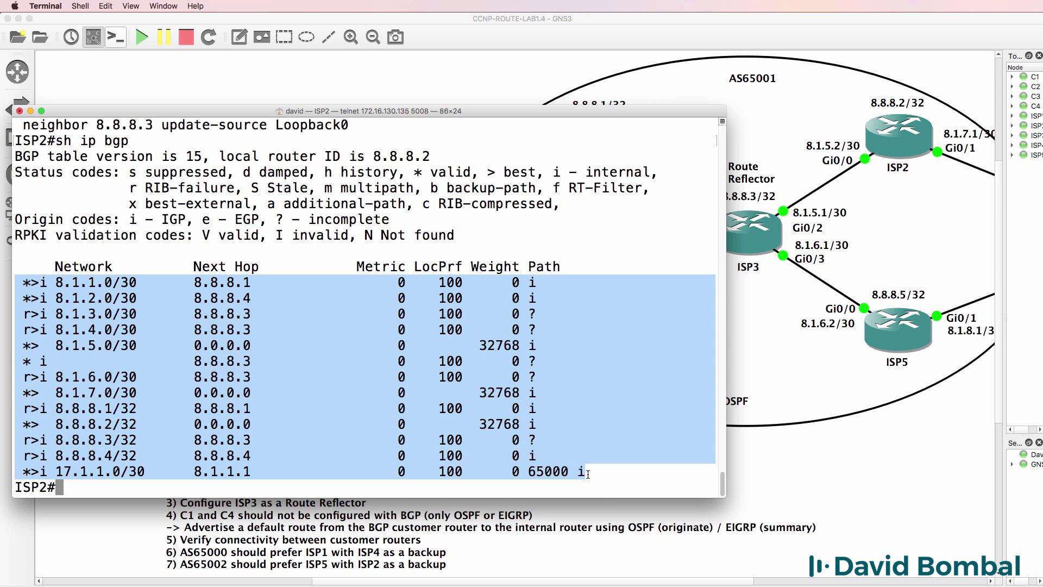
pyautogui.moveTo(49, 471); pyautogui.dragTo(145, 470)
# Ping 17.1.1.1 (C1) and 17.1.1.2 (C2) from ISP2.
pyautogui.write('ping 17')
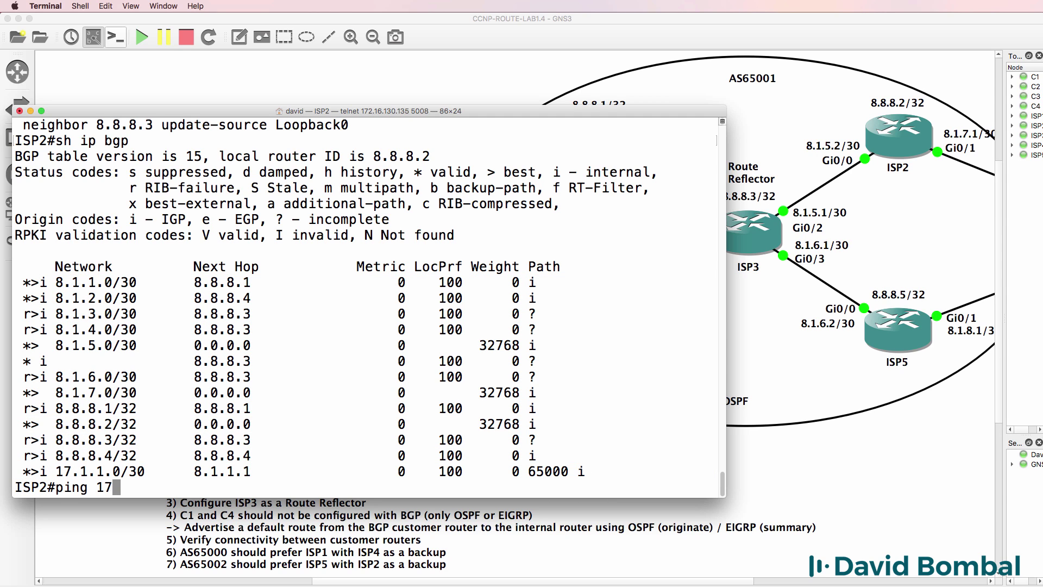
pyautogui.write('.1.1.1')
pyautogui.press('Return')
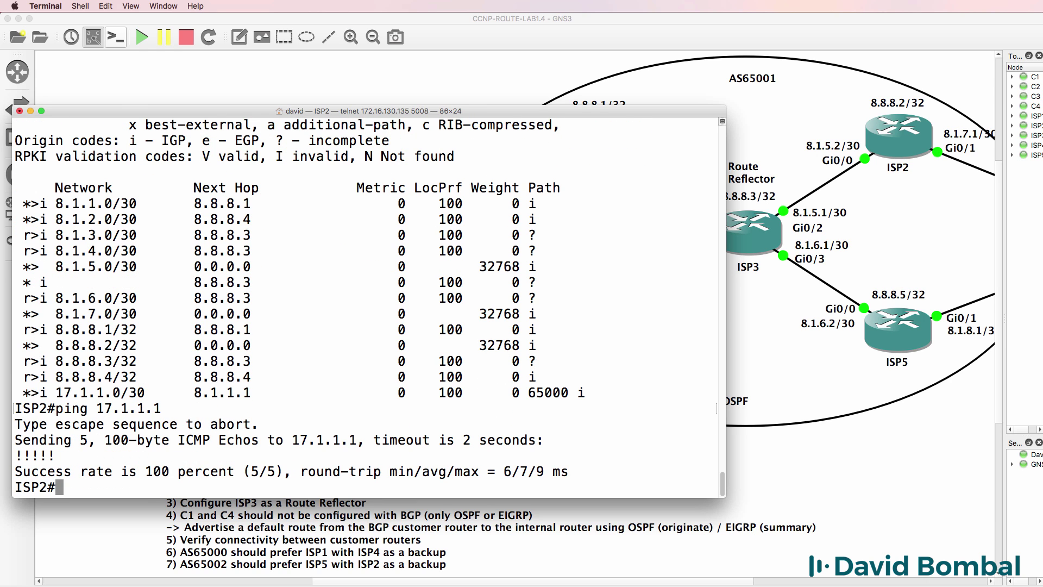
pyautogui.press('Up')
pyautogui.press('BackSpace')
pyautogui.write('2')
pyautogui.press('Return')
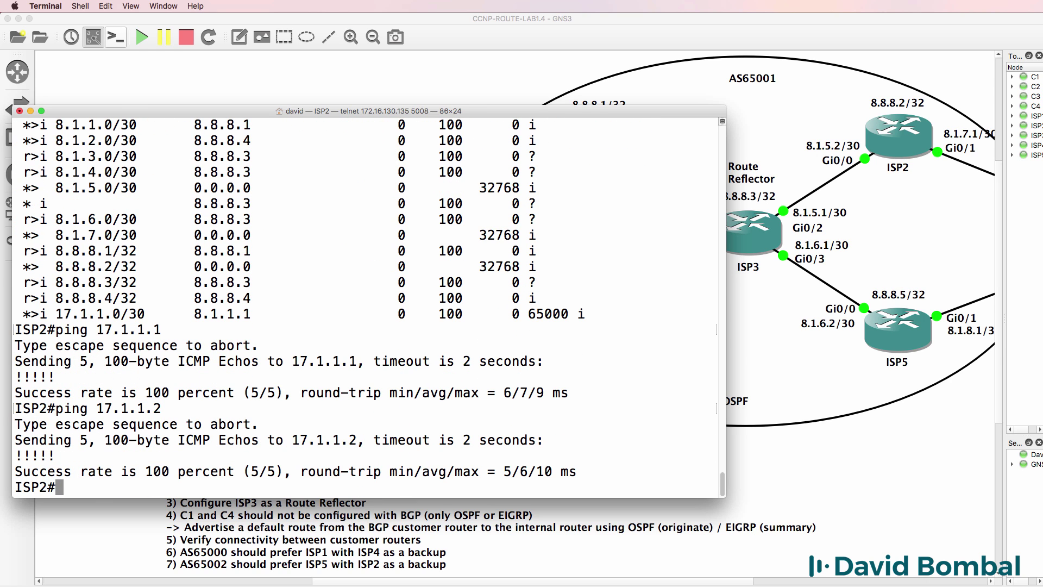
# Trace the route from ISP2 to 17.1.1.1 and compare the path with the topology diagram.
pyautogui.write('tr')
pyautogui.press('Tab')
pyautogui.write('17.1.1')
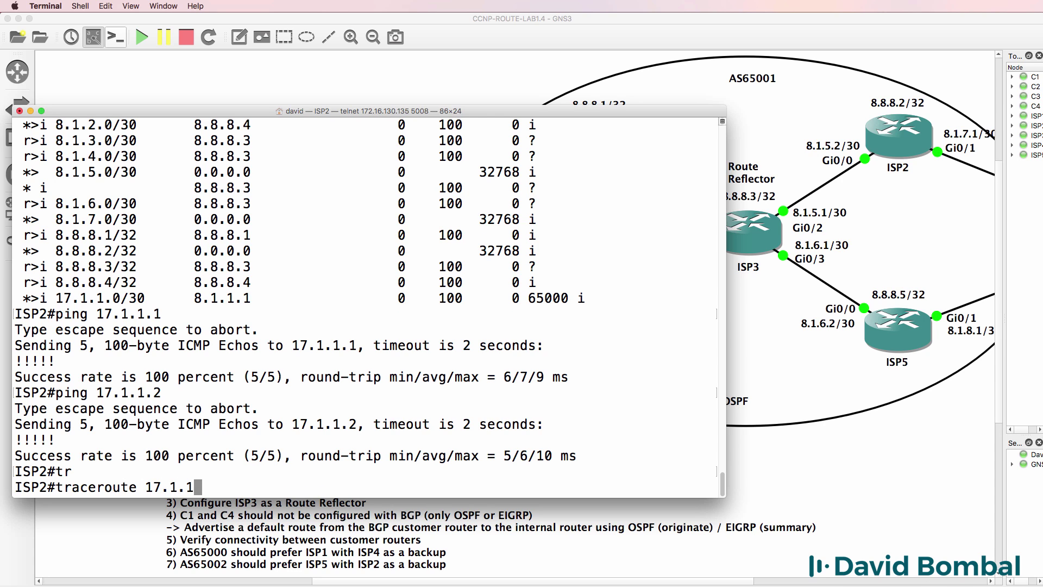
pyautogui.write('.1')
pyautogui.press('Return')
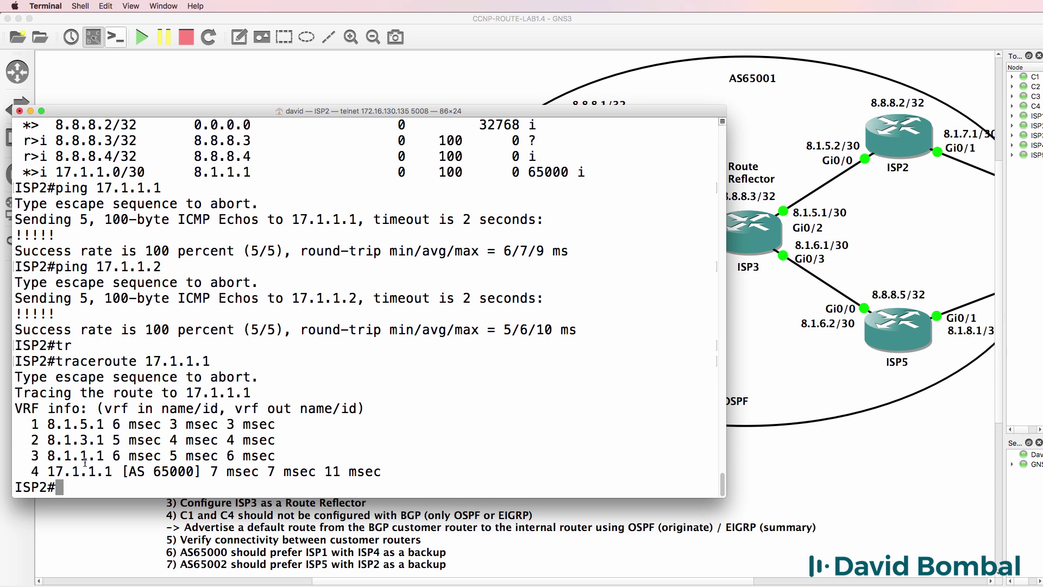
pyautogui.click(136, 528)
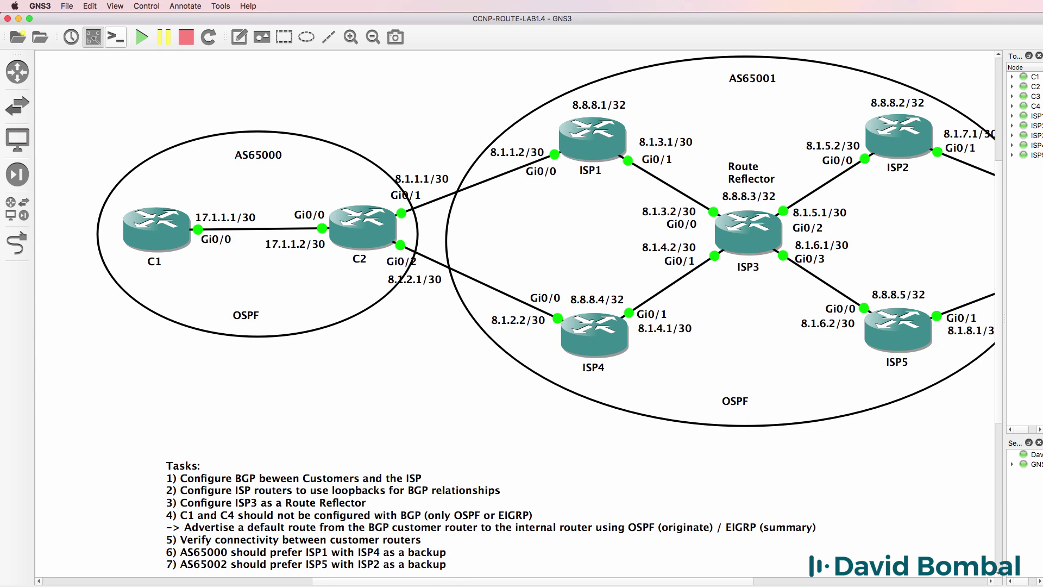
pyautogui.press('super+Tab')
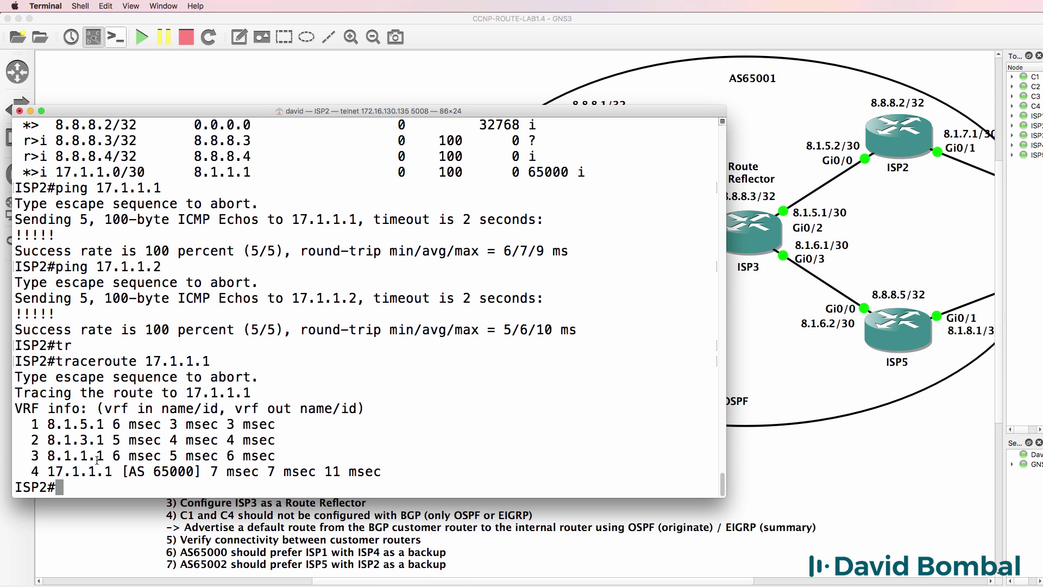
# Save ISP2's running configuration and switch to the GNS3 topology with ISP2 and ISP5 in view.
pyautogui.write('wr')
pyautogui.press('Return')
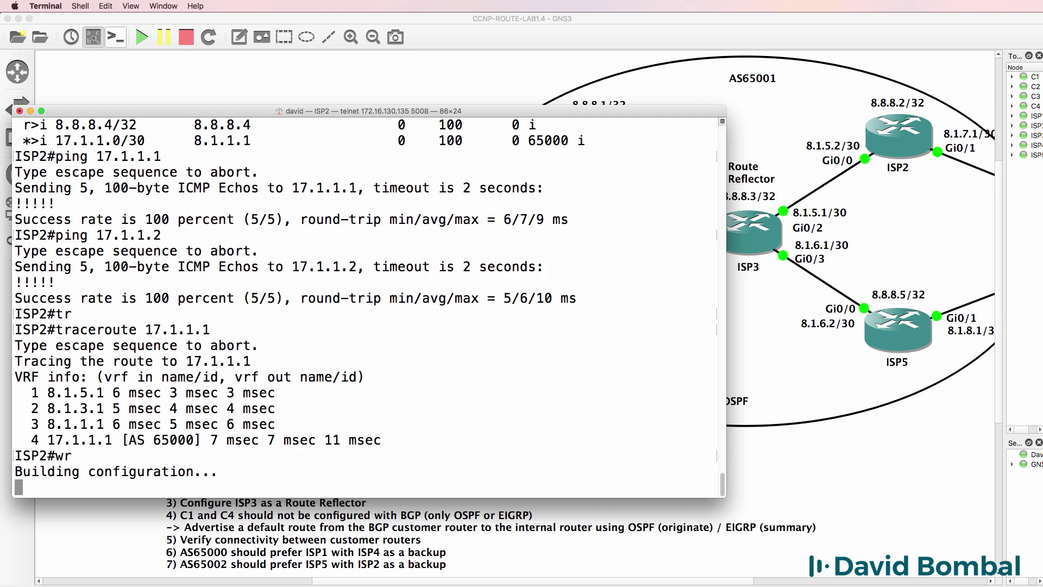
pyautogui.click(432, 38)
pyautogui.moveTo(460, 581); pyautogui.dragTo(513, 581)
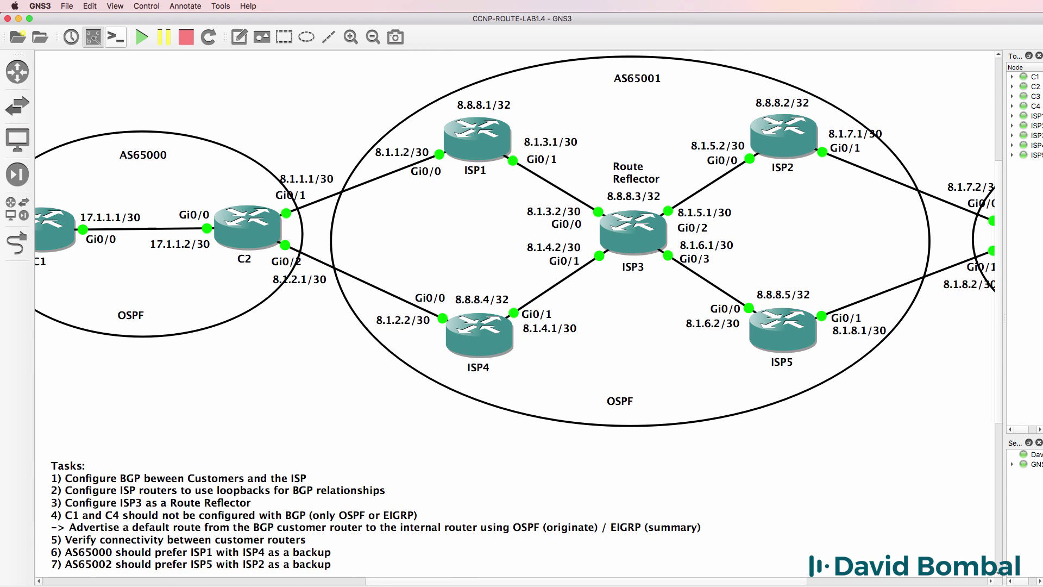
# Open the ISP5 console over the topology, keeping the ISP2 and ISP5 routers visible beside it.
pyautogui.click(337, 568)
pyautogui.moveTo(527, 90); pyautogui.dragTo(206, 123)
pyautogui.press('Return')
pyautogui.press('Return')
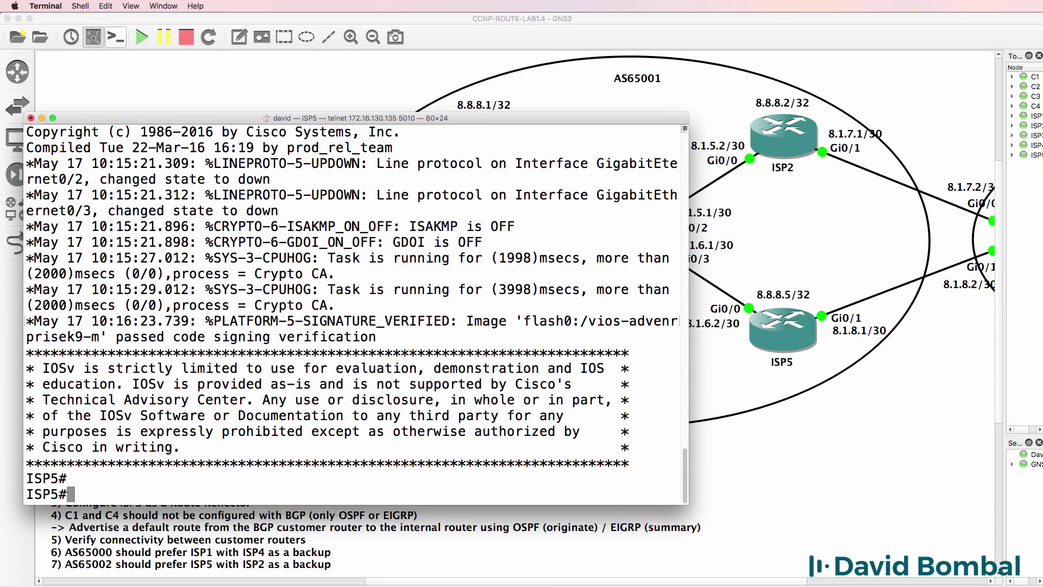
# Start OSPF process 1 on ISP5 and enable it on the loopback with network 8.8.8.5 0.0.0.0 in area 0.
pyautogui.write('conf t')
pyautogui.press('Return')
pyautogui.write('route r')
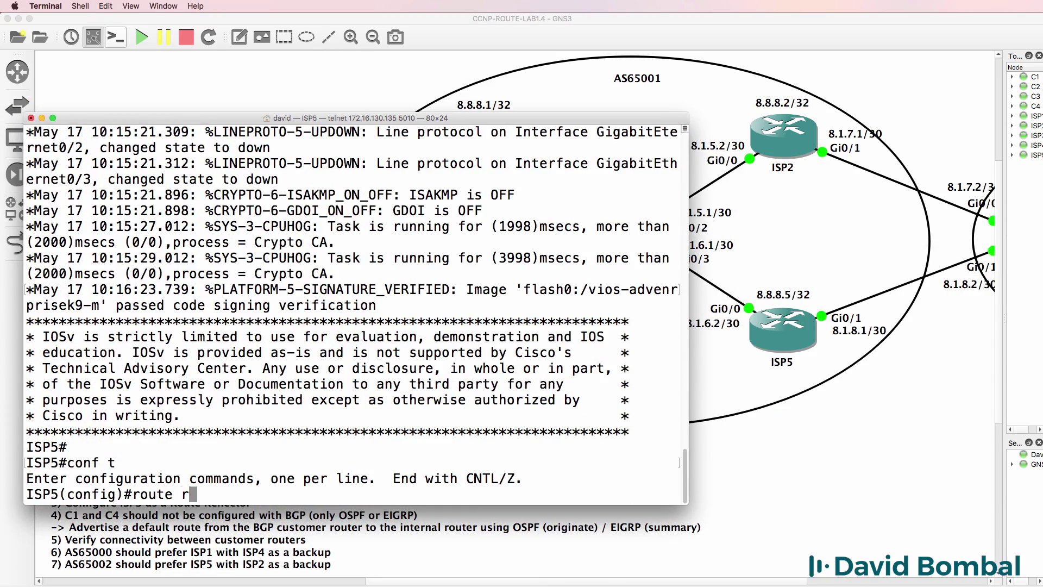
pyautogui.press('BackSpace')
pyautogui.press('BackSpace')
pyautogui.write('r ospf 1')
pyautogui.press('Return')
pyautogui.write('net')
pyautogui.press('Tab')
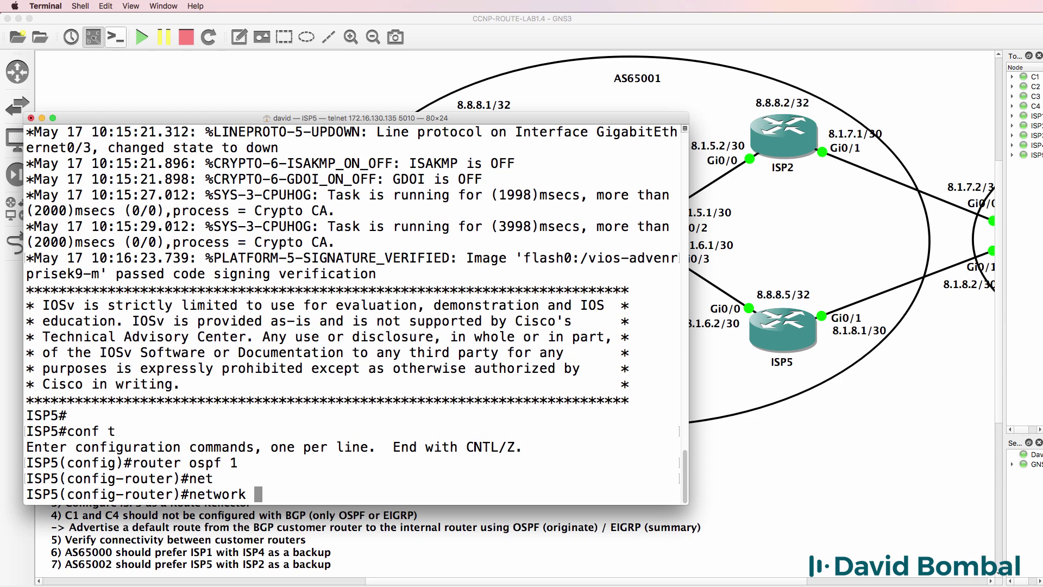
pyautogui.write('8.8.8.5 0.0.0.0 area 0')
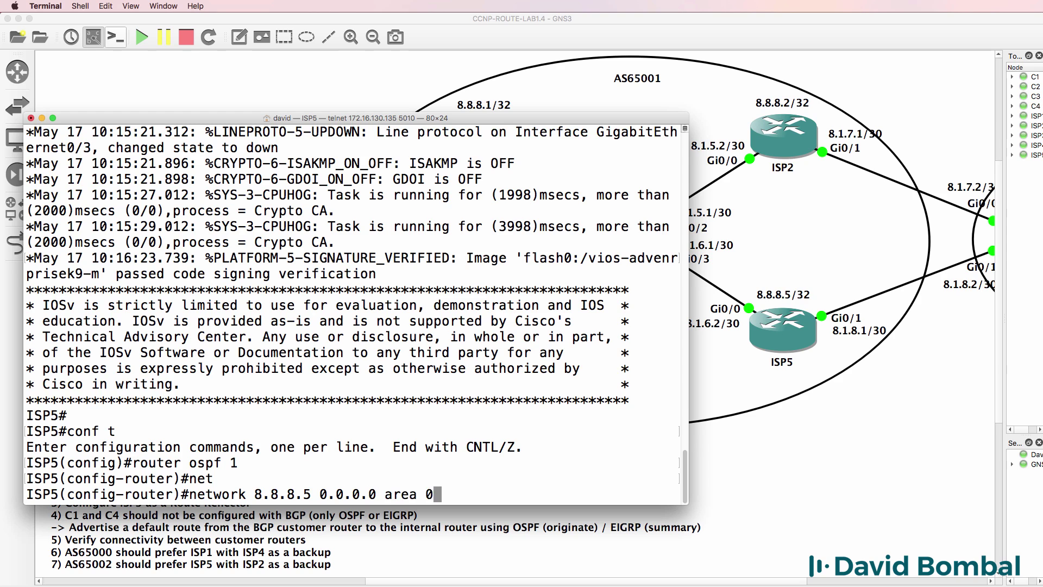
pyautogui.press('Return')
# Add network 8.1.6.2 0.0.0.0 in area 0 to ISP5's OSPF process for the link to ISP3.
pyautogui.write('net')
pyautogui.press('Tab')
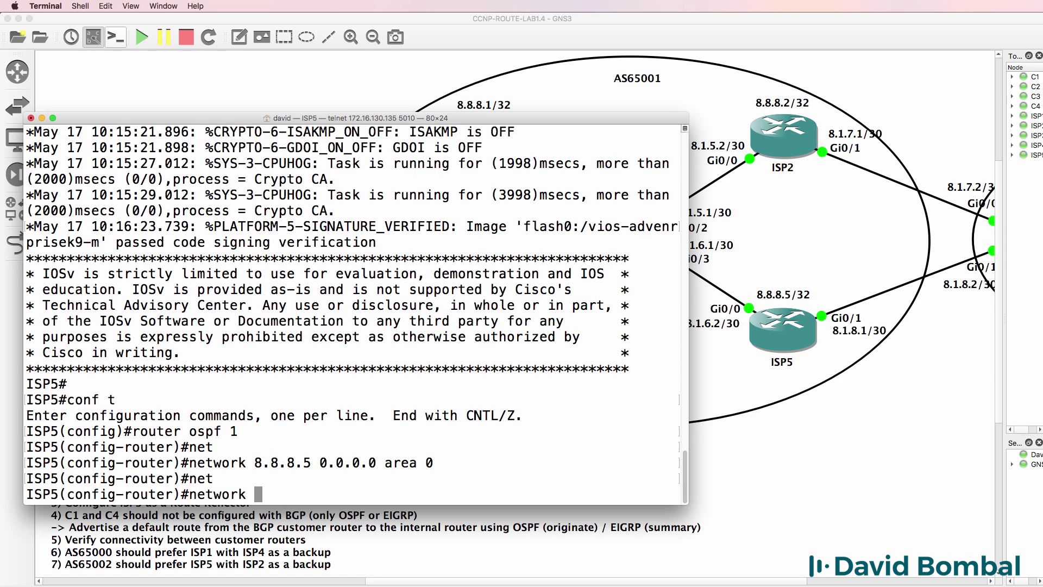
pyautogui.write('8.1.6.2 0.0.0.0 a')
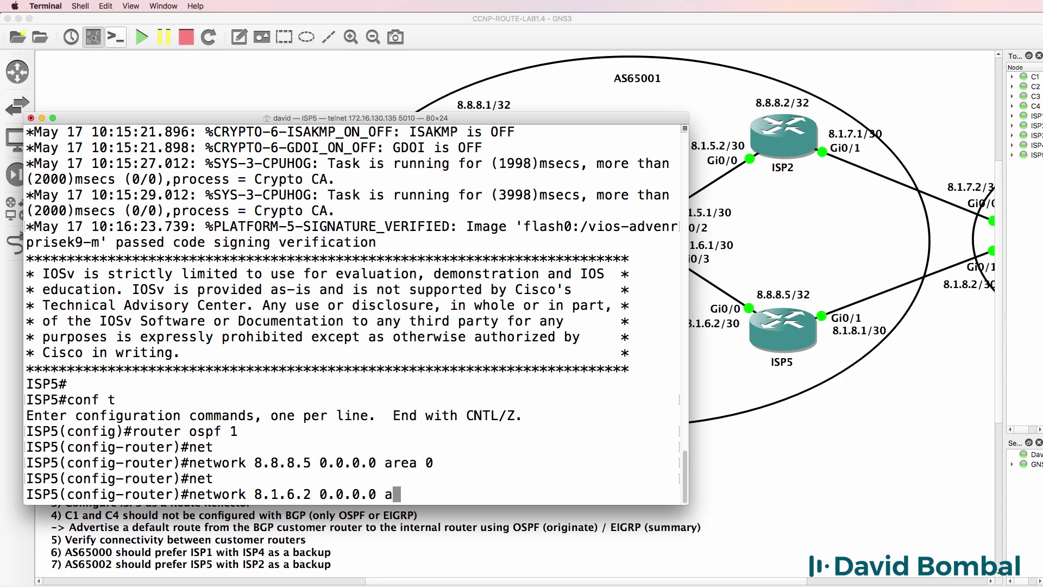
pyautogui.write('rea 0')
pyautogui.press('Return')
# Start BGP 65001 on ISP5 and define ISP3's loopback 8.8.8.3 as a neighbor with remote AS 65001.
pyautogui.write('outer bgp 65001')
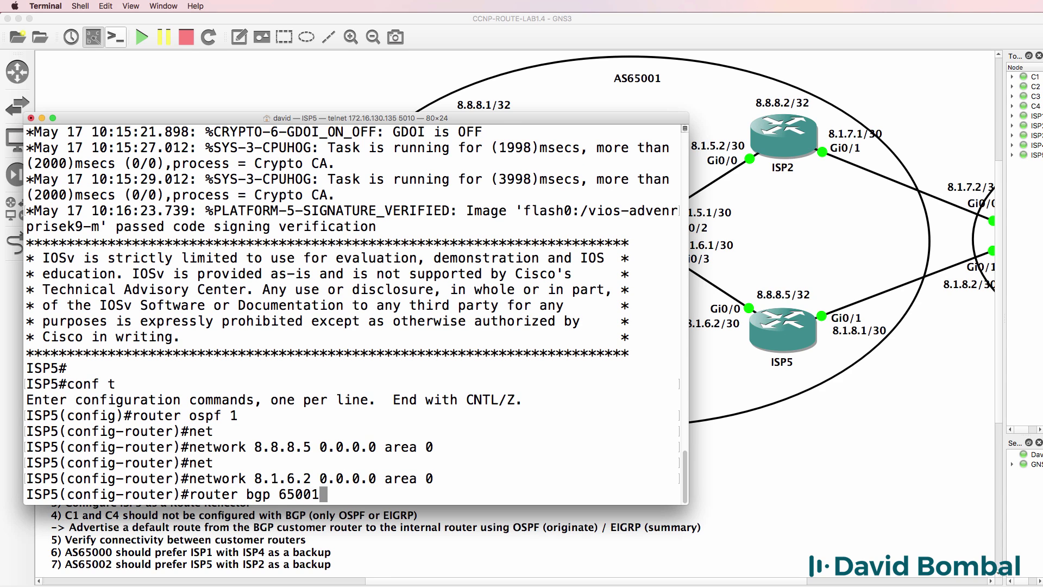
pyautogui.press('Return')
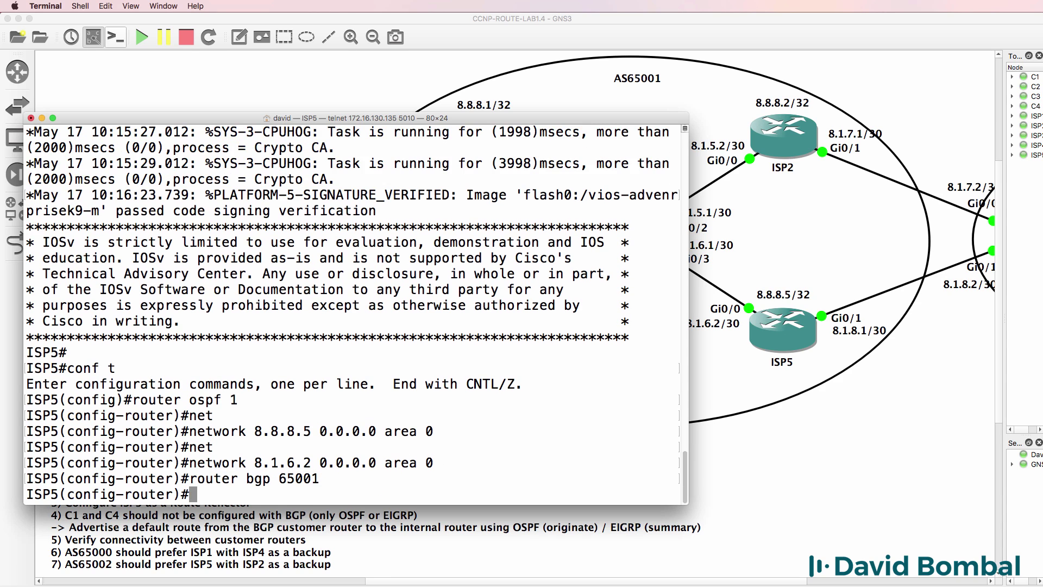
pyautogui.write('nei')
pyautogui.press('Tab')
pyautogui.write('8.8.8.')
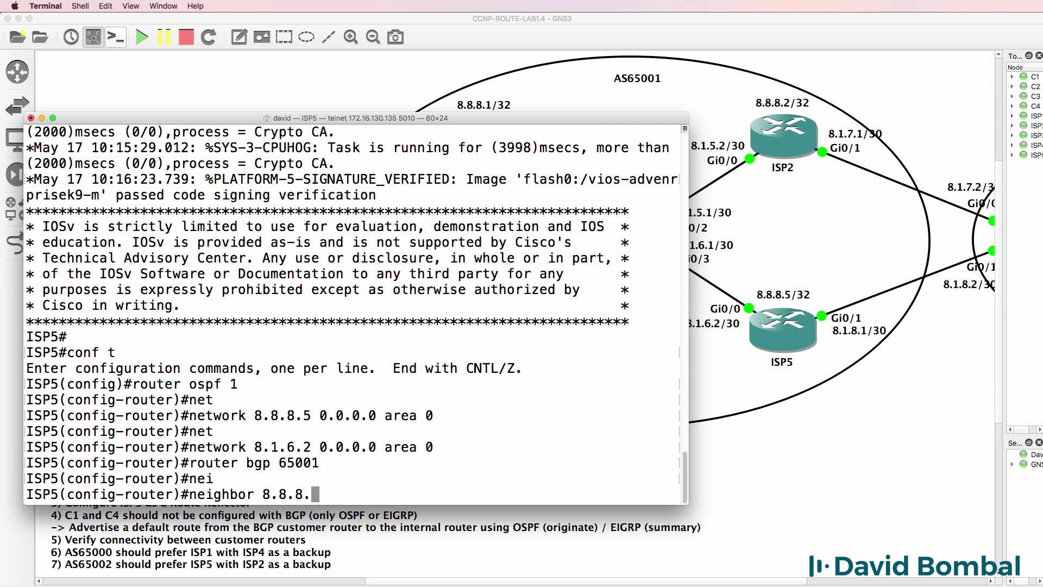
pyautogui.write('3 remote')
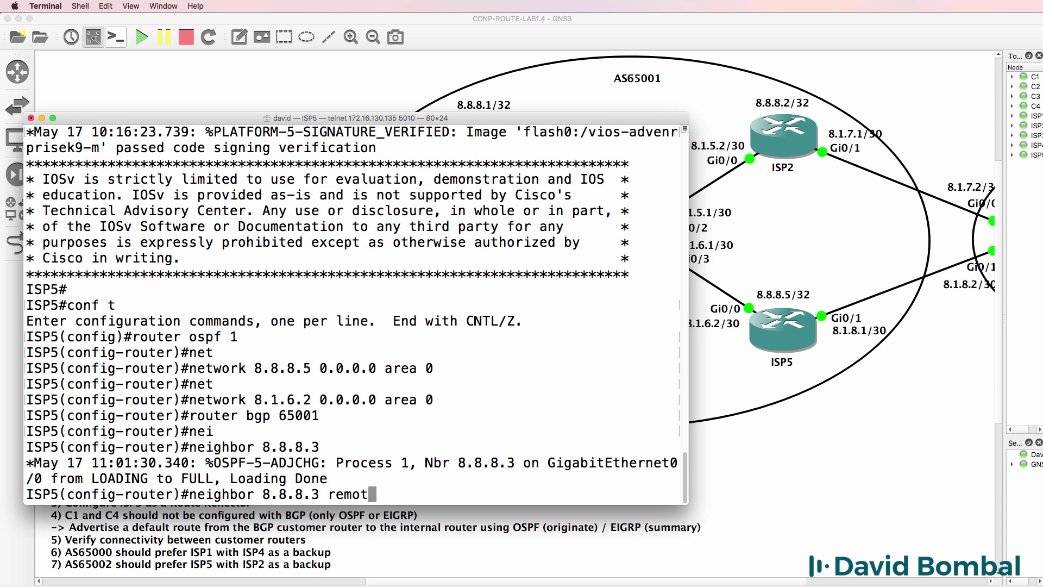
pyautogui.press('Tab')
pyautogui.write('65000')
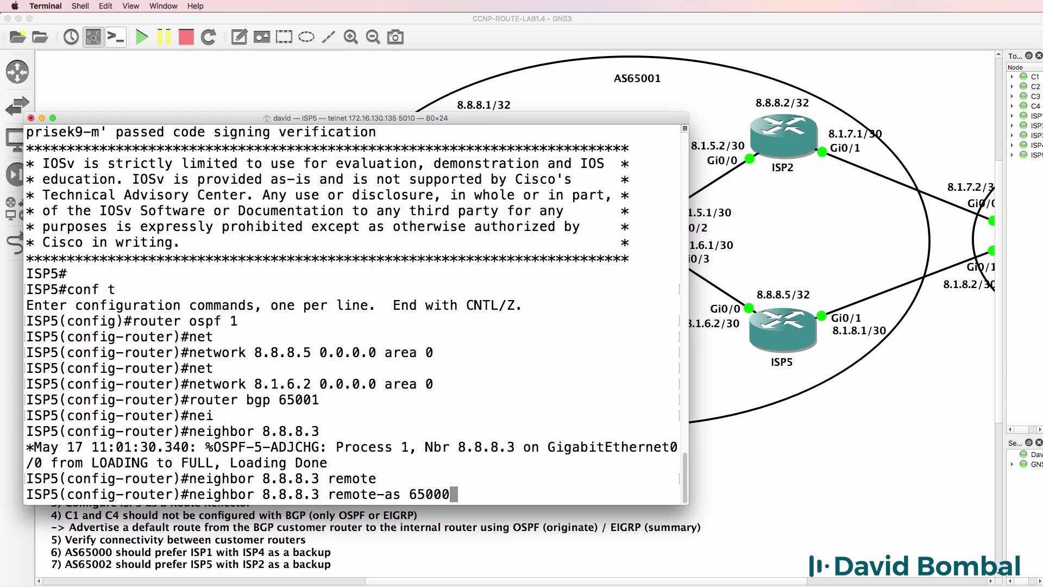
pyautogui.press('BackSpace')
pyautogui.write('1')
pyautogui.press('Return')
# Set loopback 0 as the update source for BGP neighbor 8.8.8.3 on ISP5.
pyautogui.press('Up')
pyautogui.press('BackSpace')
pyautogui.press('BackSpace')
pyautogui.press('BackSpace')
pyautogui.press('BackSpace')
pyautogui.press('BackSpace')
pyautogui.press('BackSpace')
pyautogui.press('BackSpace')
pyautogui.press('BackSpace')
pyautogui.press('BackSpace')
pyautogui.press('BackSpace')
pyautogui.press('BackSpace')
pyautogui.press('BackSpace')
pyautogui.press('BackSpace')
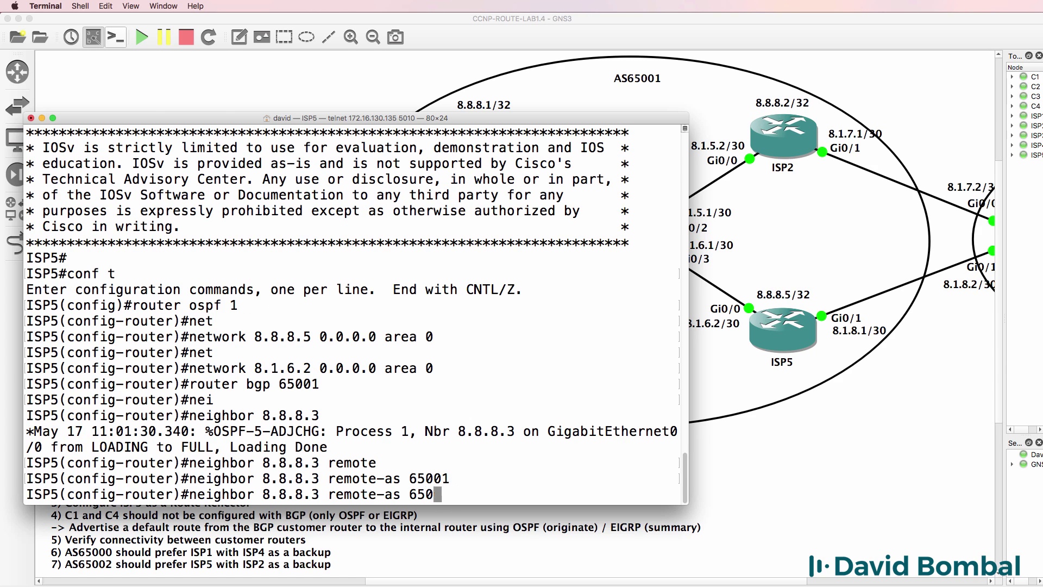
pyautogui.press('BackSpace')
pyautogui.press('BackSpace')
pyautogui.write('upd')
pyautogui.press('Tab')
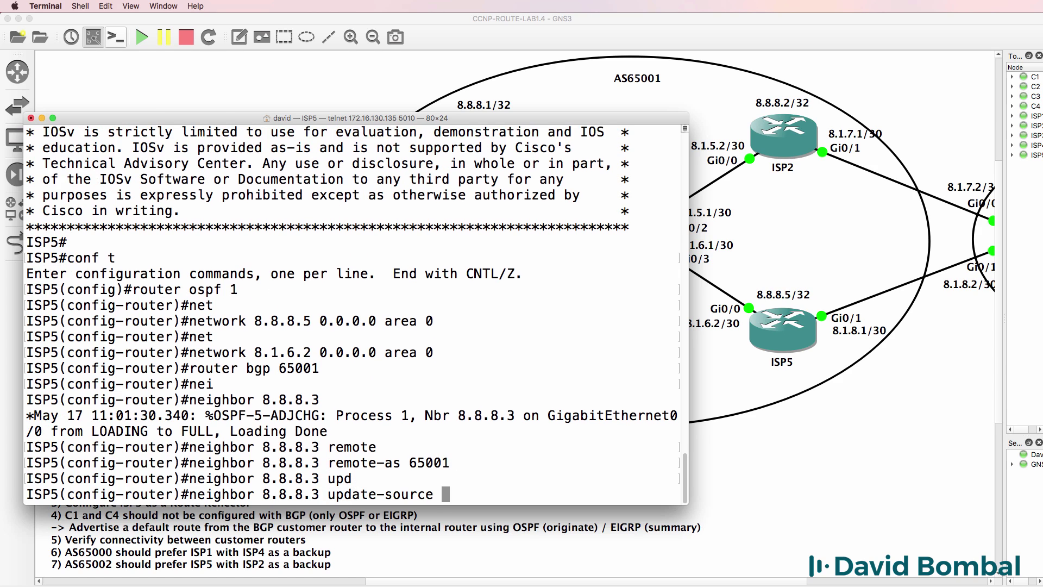
pyautogui.write('loo')
pyautogui.press('Tab')
pyautogui.write('0')
pyautogui.press('Return')
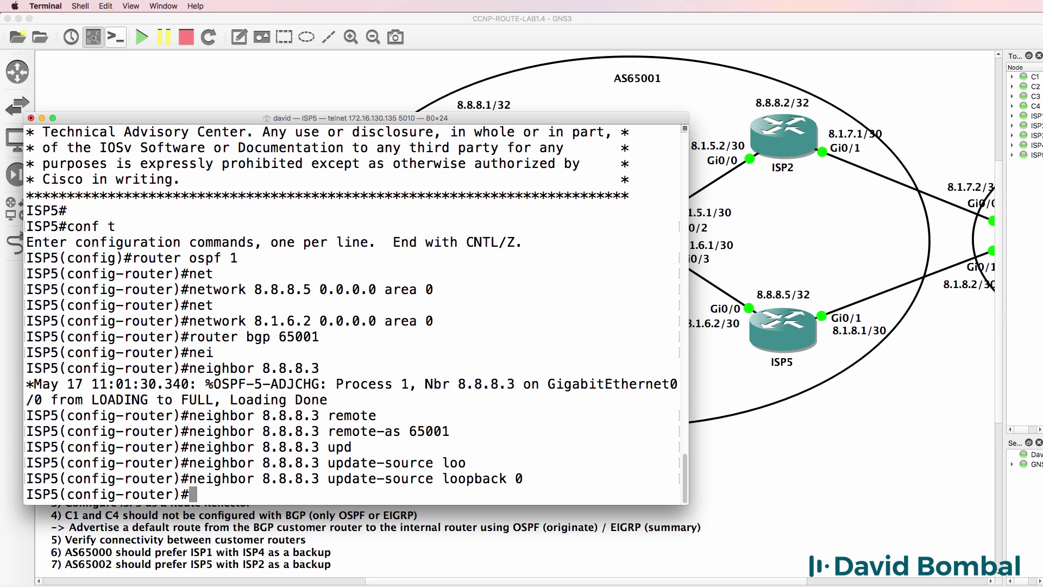
# Leave configuration mode on ISP5 and display the brief list of OSPF interfaces.
pyautogui.write('end')
pyautogui.press('Return')
pyautogui.press('Return')
pyautogui.press('Return')
pyautogui.write('sh ip os')
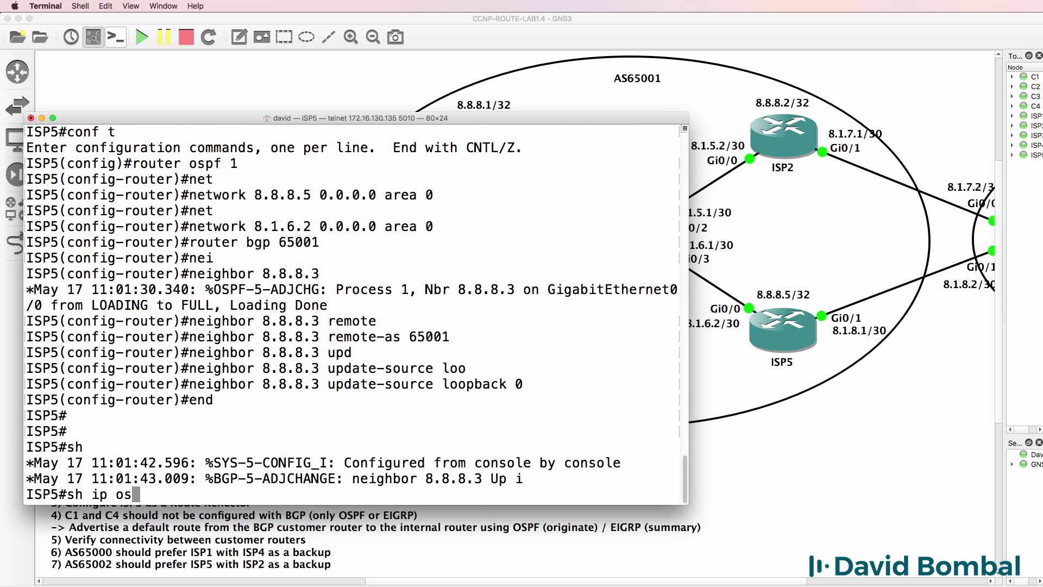
pyautogui.write('pf in')
pyautogui.press('Tab')
pyautogui.write('b')
pyautogui.press('Tab')
pyautogui.write('r')
pyautogui.press('Tab')
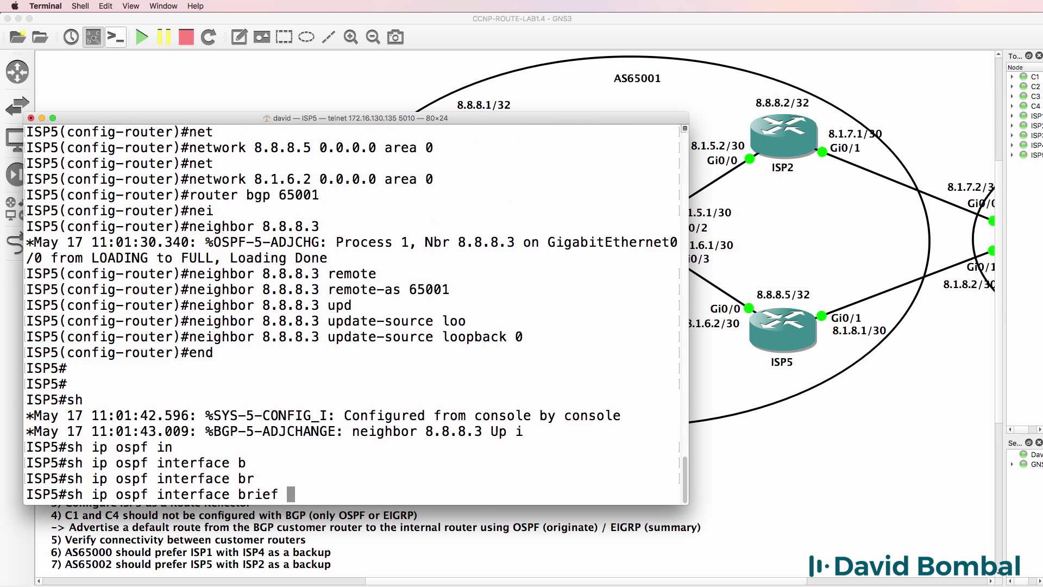
pyautogui.press('Return')
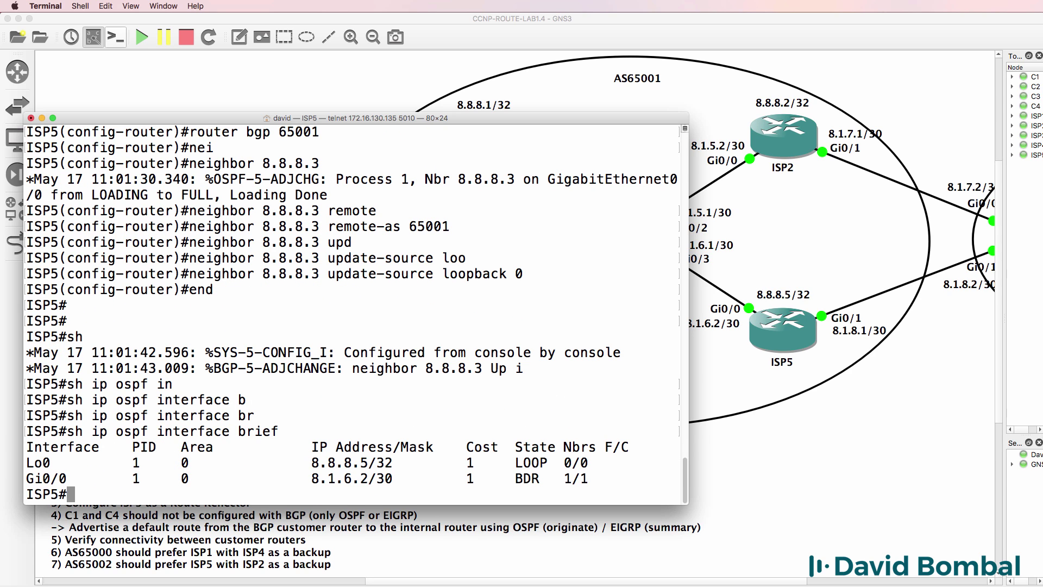
# Display the BGP summary on ISP5, widen the console window and highlight neighbor 8.8.8.3.
pyautogui.write('sh ip bgp sum')
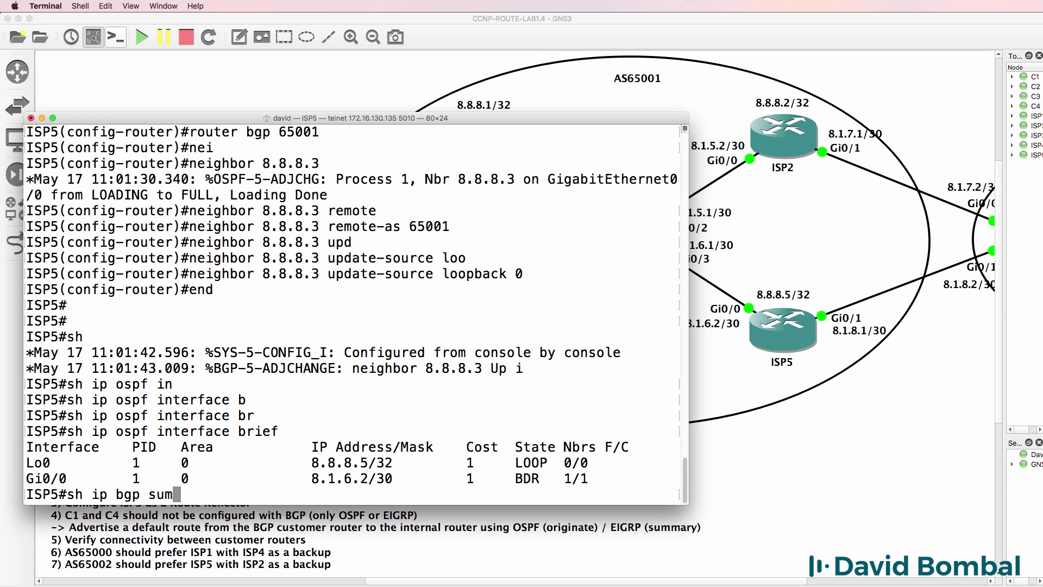
pyautogui.press('Return')
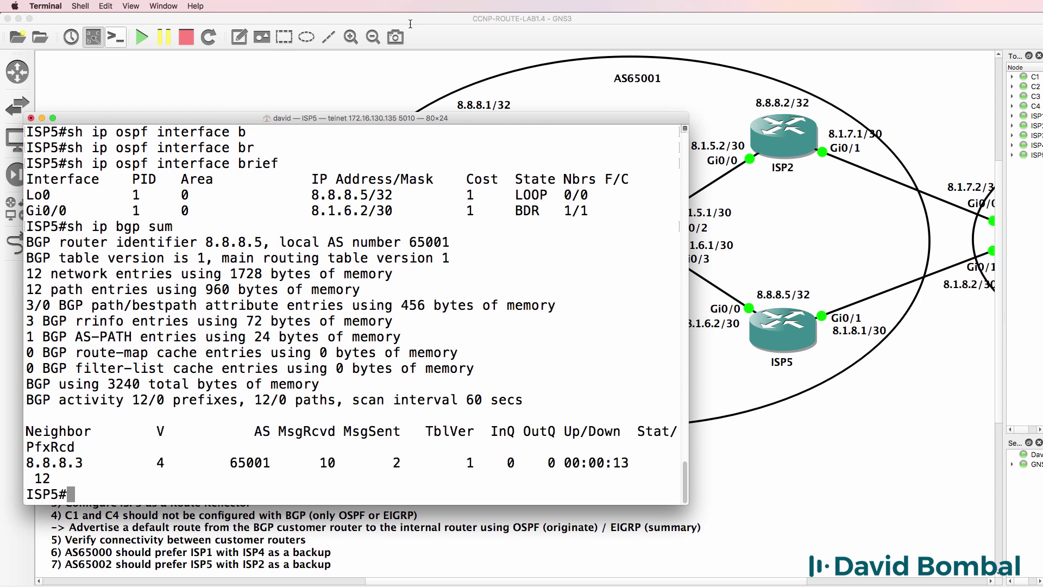
pyautogui.moveTo(680, 210); pyautogui.dragTo(705, 211)
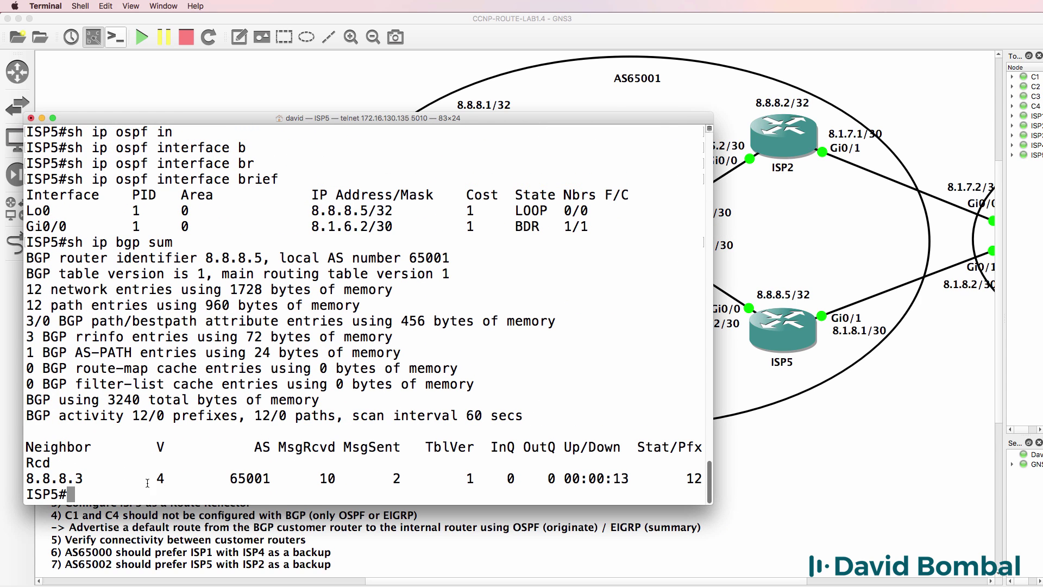
pyautogui.moveTo(115, 480); pyautogui.dragTo(1, 483)
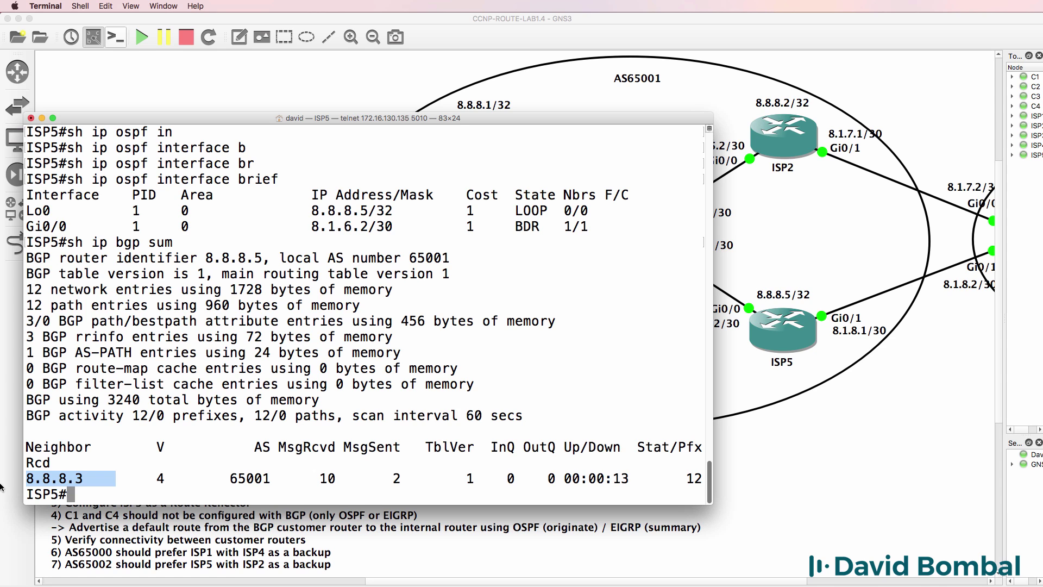
# Display the BGP section of ISP5's running configuration and check the ISP5 to C3 link in the topology.
pyautogui.write('sh run | sec bgp')
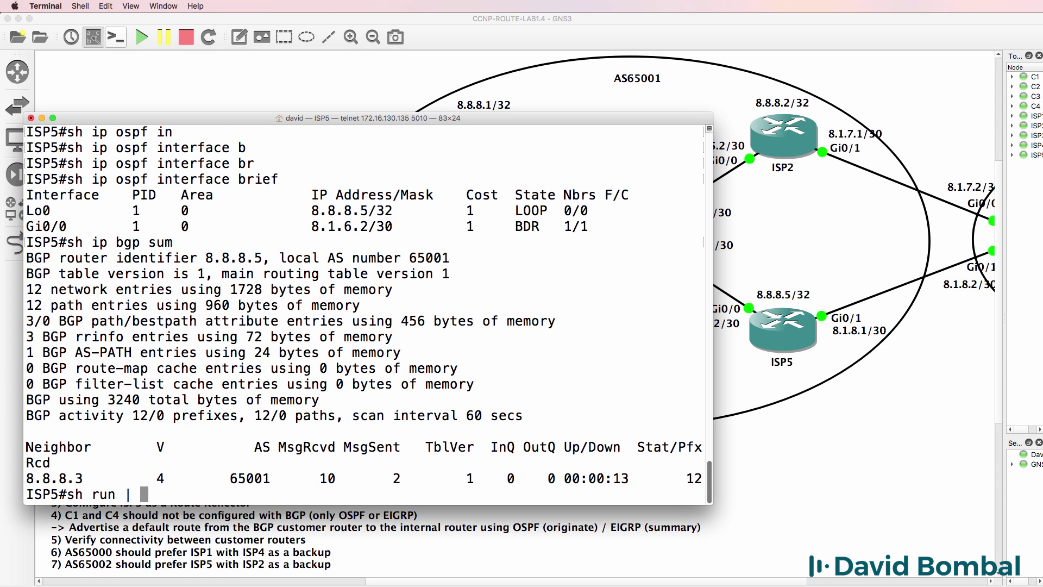
pyautogui.press('Return')
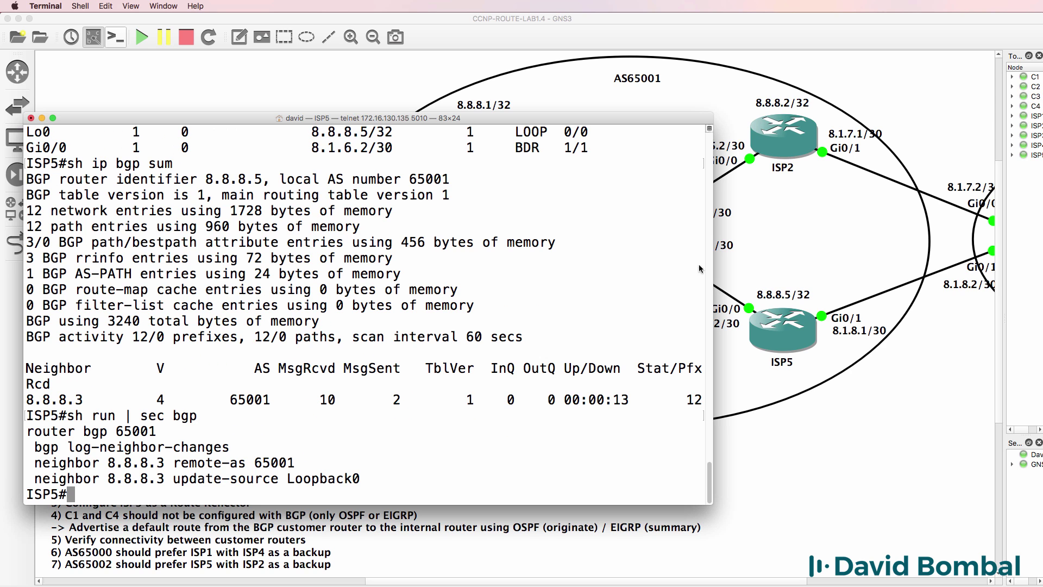
pyautogui.click(550, 582)
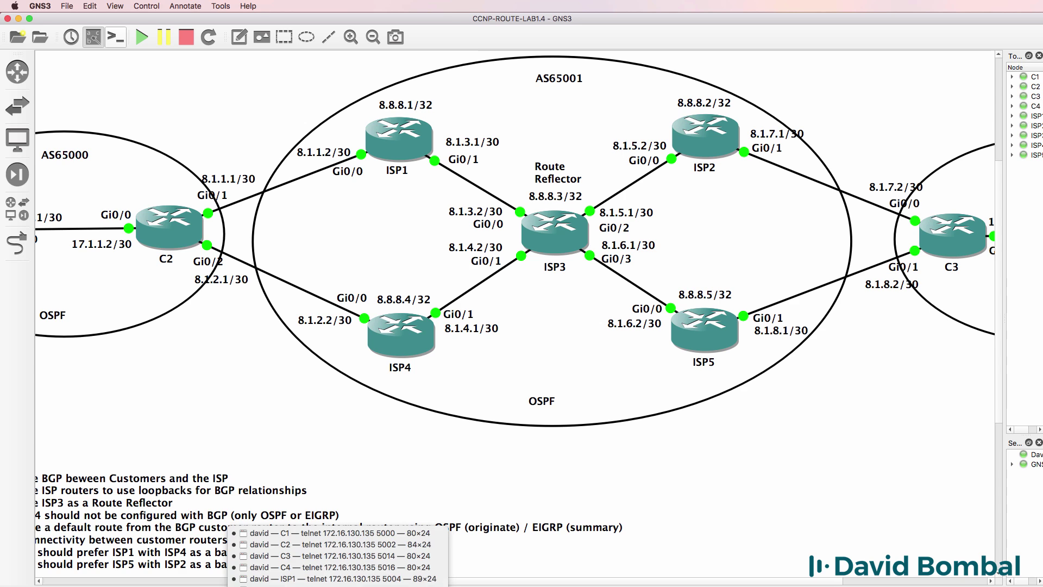
# In BGP 65001 on ISP5, define C3 at 8.1.8.2 as a neighbor with remote AS 65002.
pyautogui.press('Return')
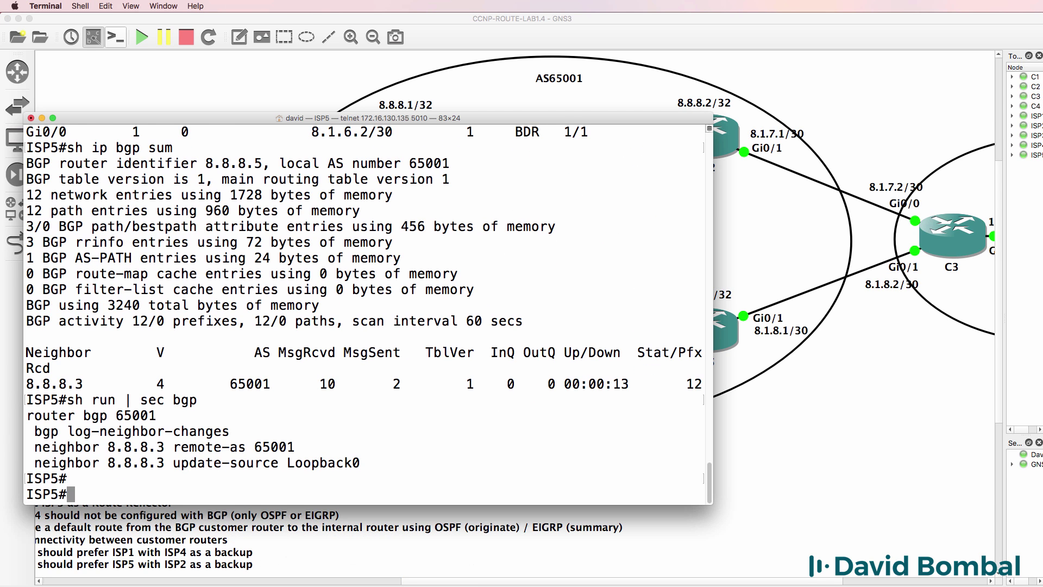
pyautogui.write('conf t')
pyautogui.press('Return')
pyautogui.write('router bgp')
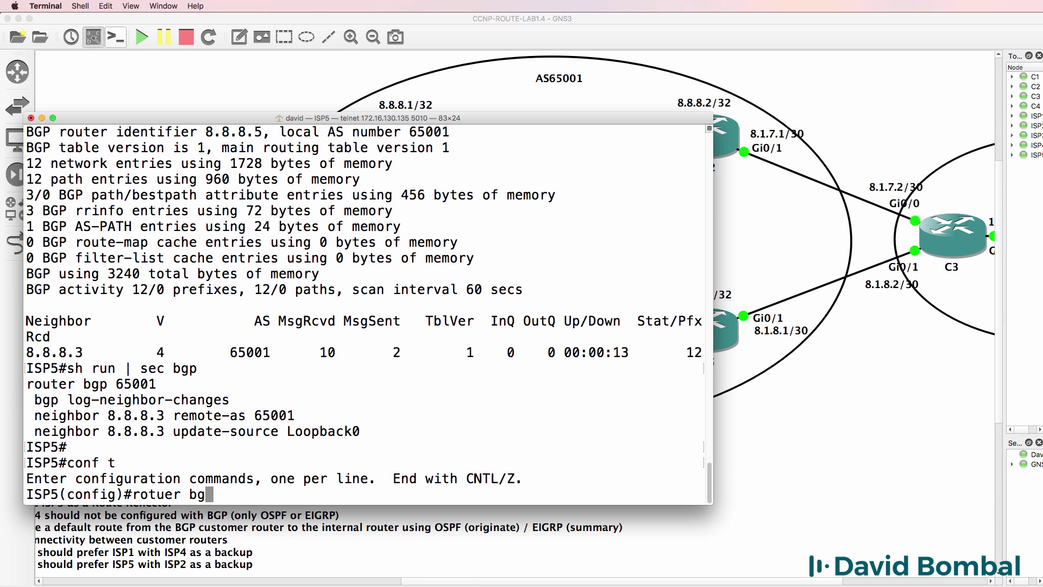
pyautogui.press('BackSpace')
pyautogui.press('BackSpace')
pyautogui.press('BackSpace')
pyautogui.press('BackSpace')
pyautogui.press('BackSpace')
pyautogui.press('BackSpace')
pyautogui.press('BackSpace')
pyautogui.press('BackSpace')
pyautogui.write('uter bgp 65001')
pyautogui.press('Return')
pyautogui.write('nei')
pyautogui.press('Tab')
pyautogui.write('8')
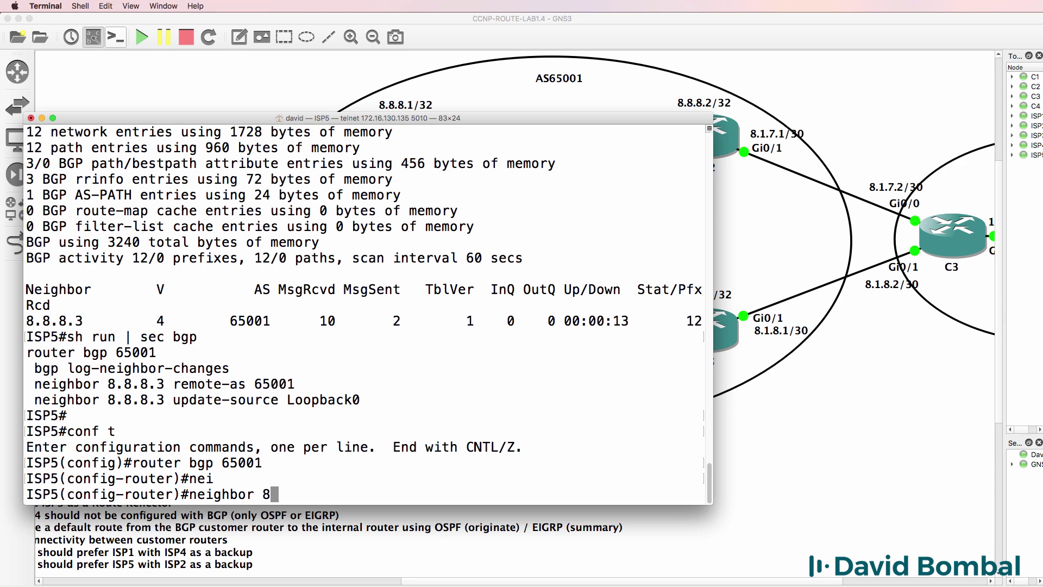
pyautogui.write('.1.8.2 remot')
pyautogui.press('Tab')
pyautogui.write('6500')
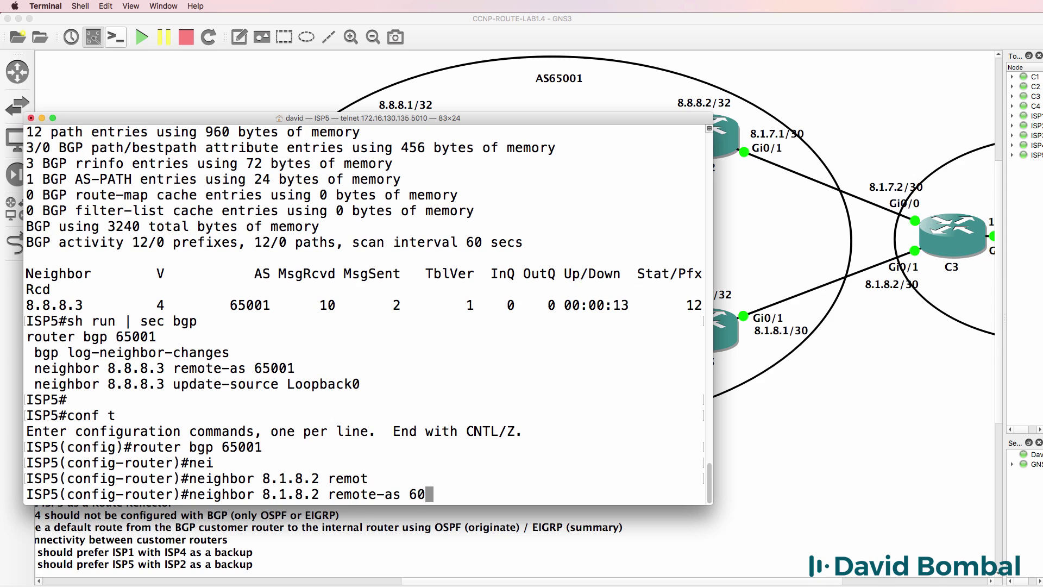
pyautogui.press('BackSpace')
pyautogui.press('BackSpace')
pyautogui.write('002')
pyautogui.press('Return')
# Advertise ISP5's loopback 8.8.8.5 with mask 255.255.255.255 in BGP, consulting the topology for the addresses.
pyautogui.write('net')
pyautogui.press('Tab')
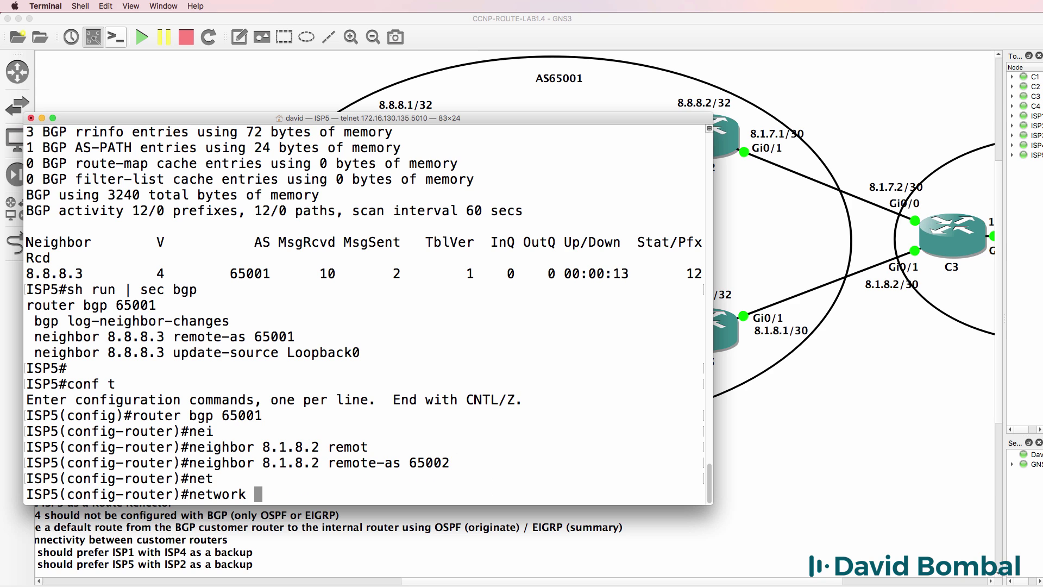
pyautogui.moveTo(562, 583); pyautogui.dragTo(473, 583)
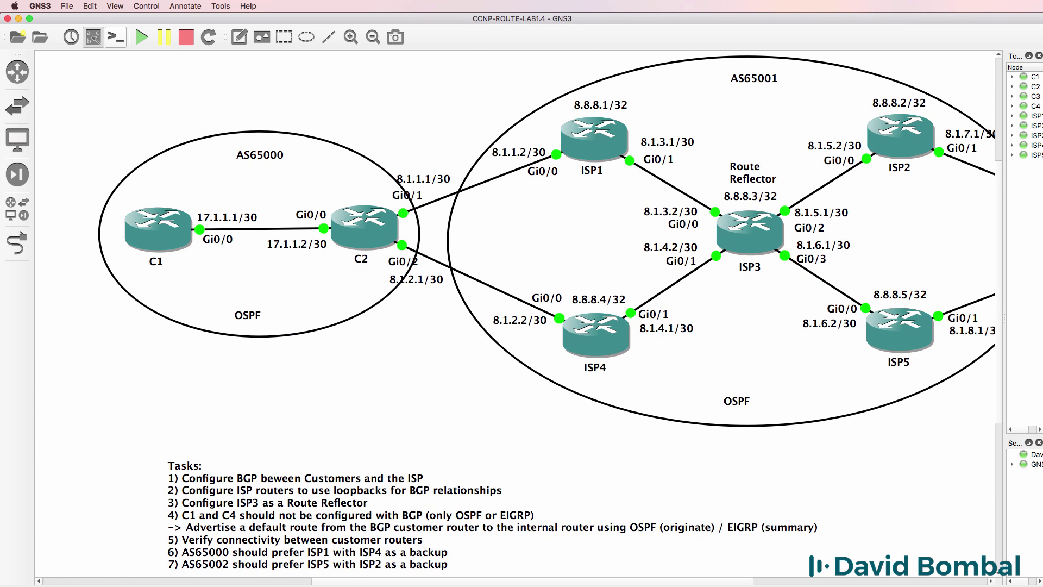
pyautogui.press('super+Tab')
pyautogui.write('8.8.')
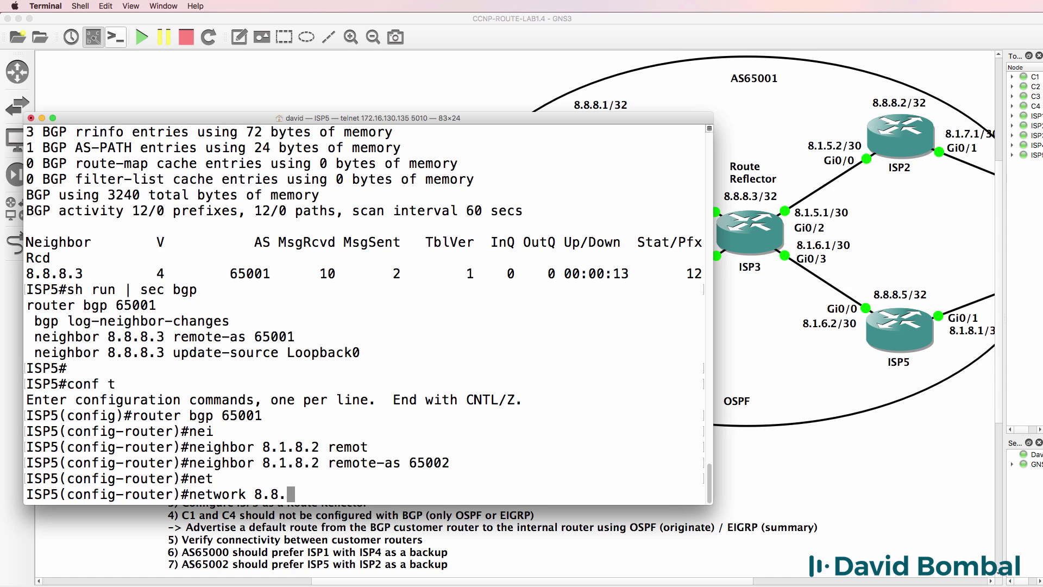
pyautogui.write('8.5 mask 255.255.')
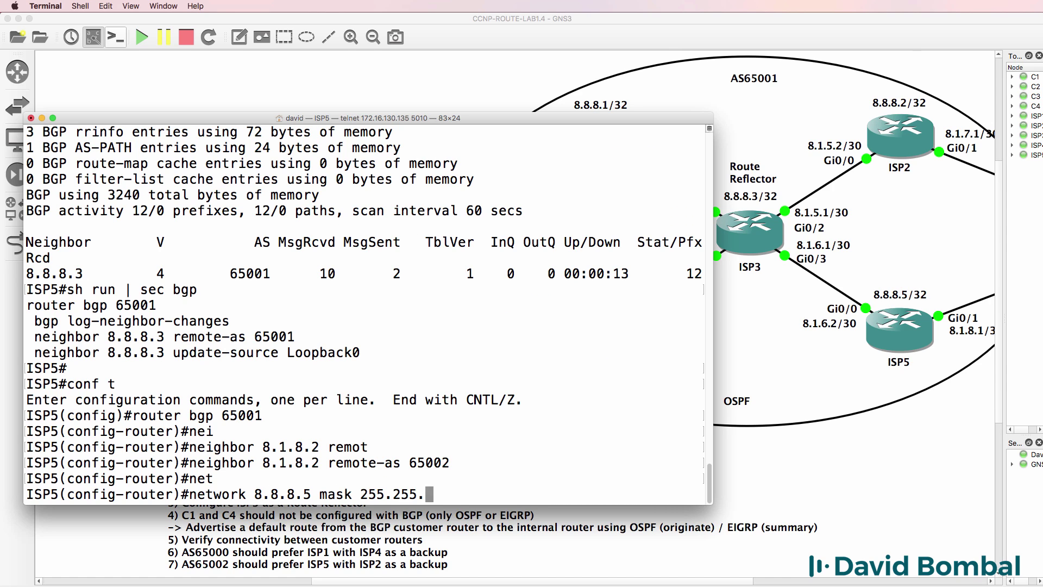
pyautogui.write('255.255')
pyautogui.press('Return')
# Advertise the ISP3 to ISP5 link network 8.1.6.0 with mask 255.255.255.252 in BGP on ISP5.
pyautogui.write('net')
pyautogui.press('Tab')
pyautogui.write('8.1.6.2')
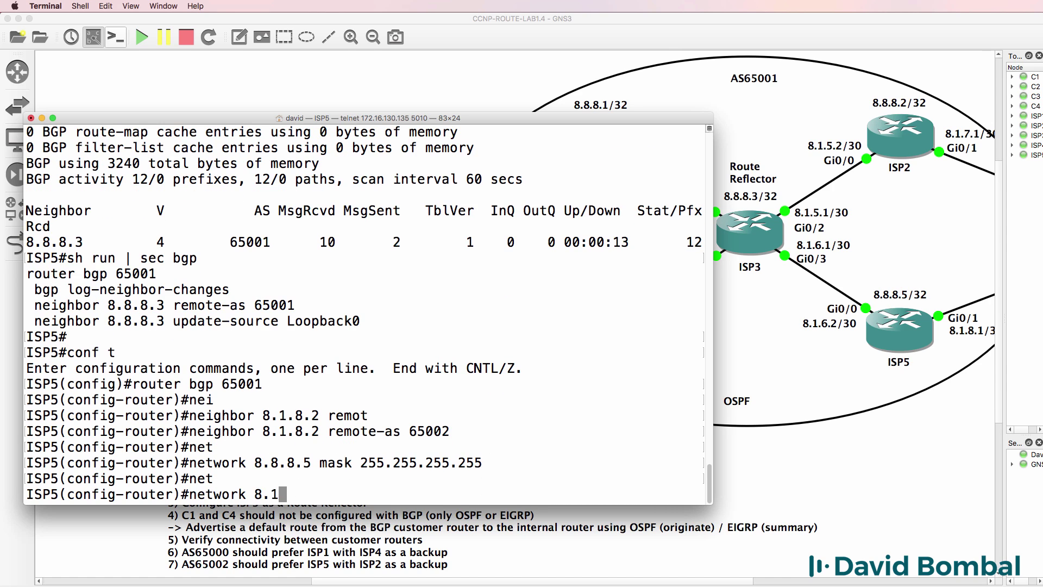
pyautogui.press('BackSpace')
pyautogui.press('BackSpace')
pyautogui.write('0 mask 255.255.255.252')
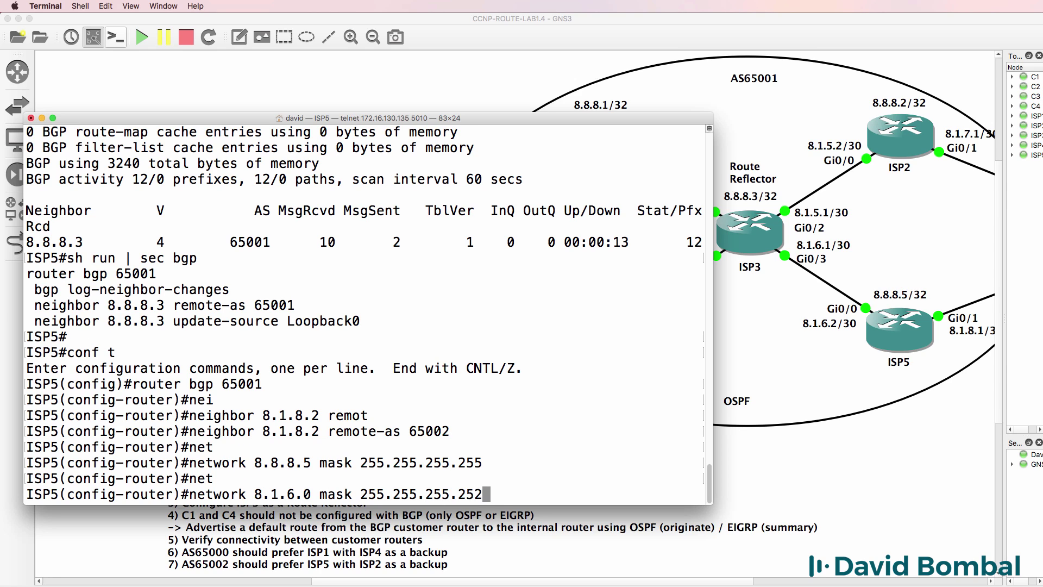
pyautogui.press('Return')
# Advertise the ISP5 to C3 link network 8.1.8.0 with mask 255.255.255.252 in BGP on ISP5.
pyautogui.press('Up')
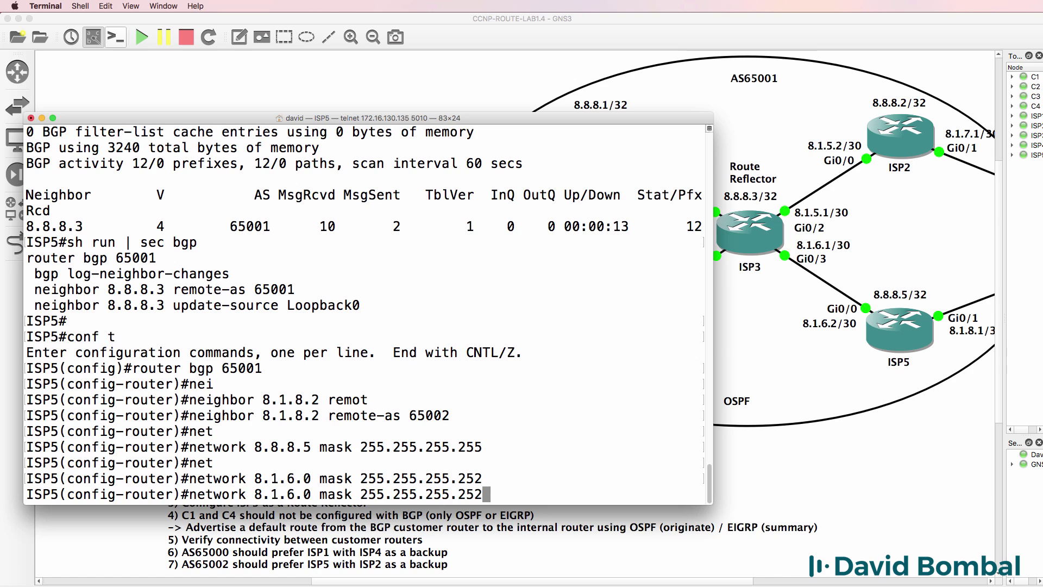
pyautogui.press('Left')
pyautogui.press('Left')
pyautogui.press('Left')
pyautogui.press('Left')
pyautogui.press('Left')
pyautogui.press('Left')
pyautogui.press('Left')
pyautogui.press('Left')
pyautogui.press('Left')
pyautogui.press('Left')
pyautogui.press('Left')
pyautogui.press('Left')
pyautogui.press('Left')
pyautogui.press('Left')
pyautogui.press('Left')
pyautogui.press('Left')
pyautogui.press('Left')
pyautogui.press('Left')
pyautogui.press('Left')
pyautogui.press('Left')
pyautogui.press('Left')
pyautogui.press('Left')
pyautogui.press('Left')
pyautogui.press('BackSpace')
pyautogui.write('8')
pyautogui.press('Return')
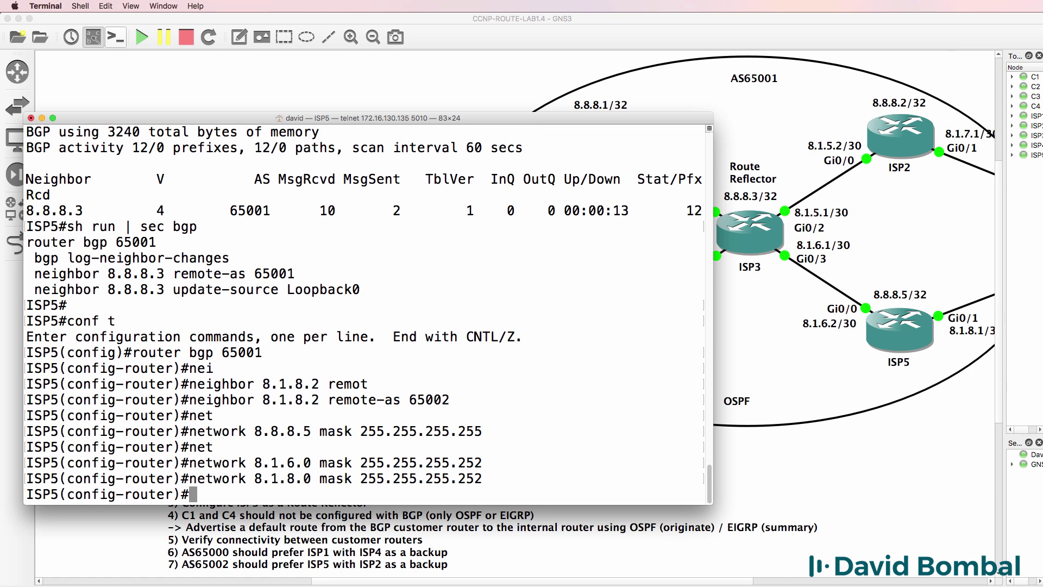
# Leave configuration mode on ISP5 and display its full BGP table.
pyautogui.write('end')
pyautogui.press('Return')
pyautogui.press('Return')
pyautogui.press('Return')
pyautogui.write('sh ip b')
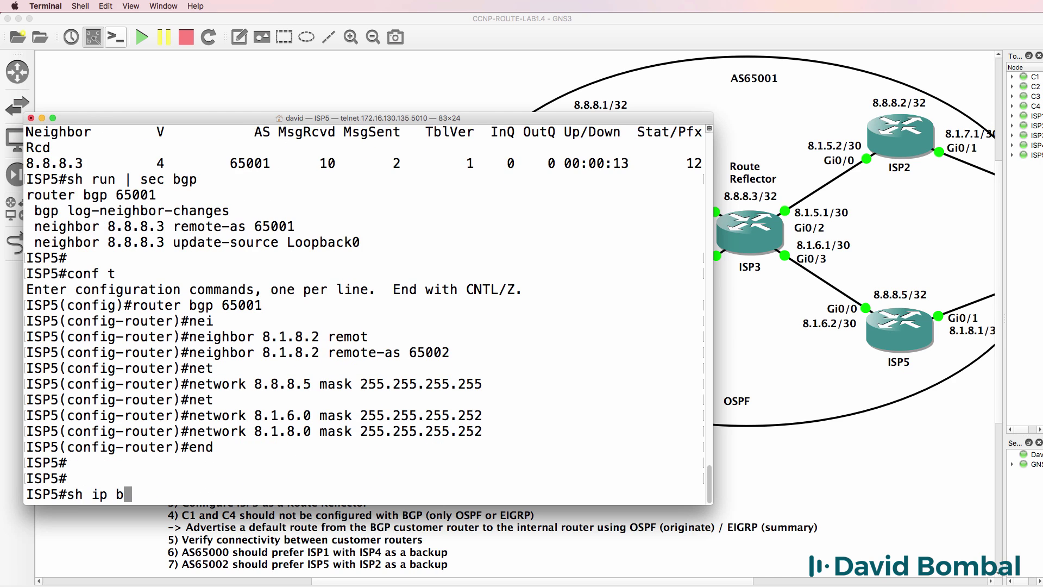
pyautogui.write('gp')
pyautogui.press('Return')
pyautogui.press('space')
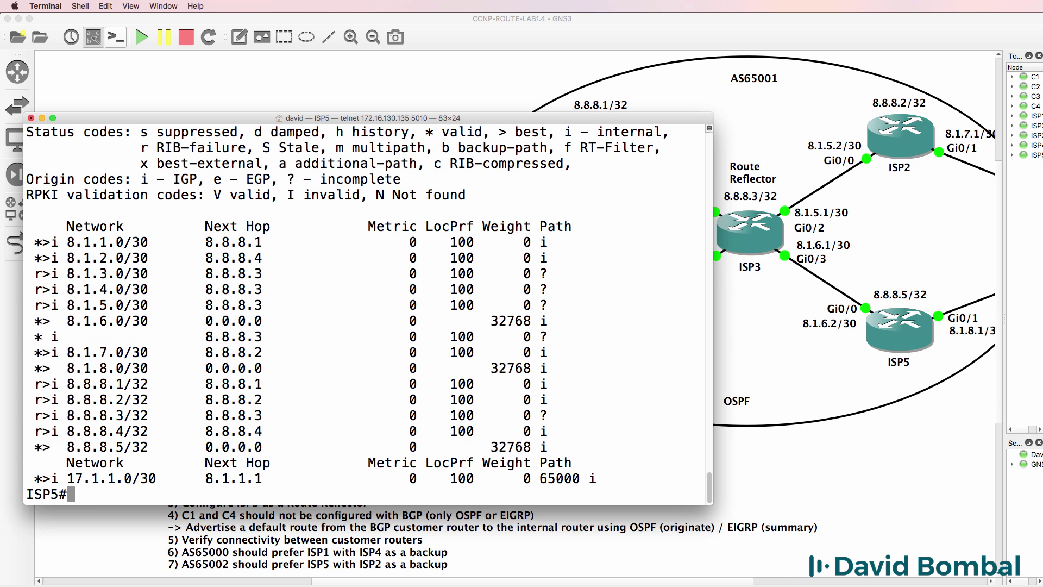
# Ping C1 at 17.1.1.1 from ISP5 and trace the route to the same address.
pyautogui.write('ping 17.1.1.1')
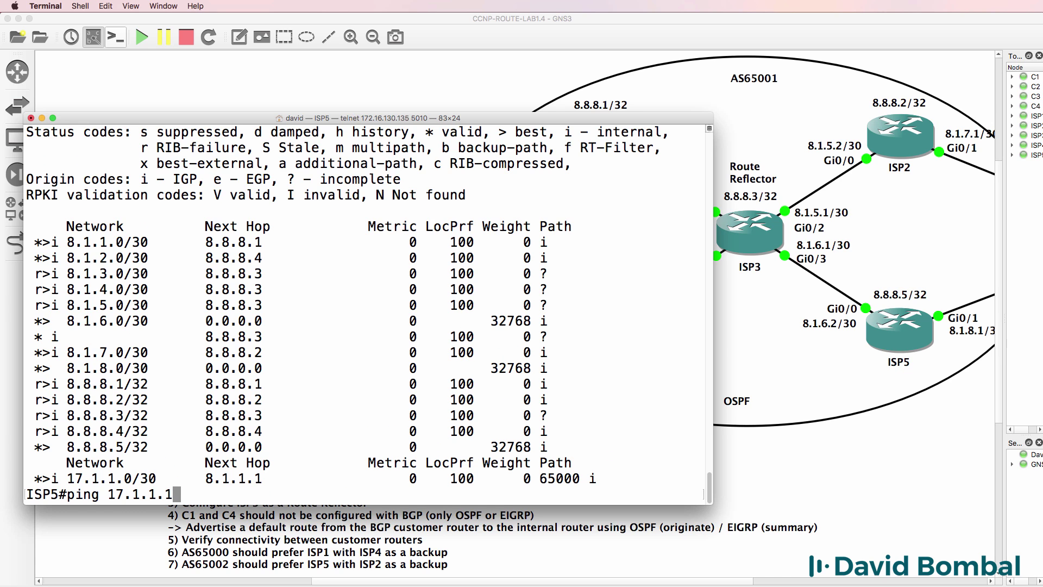
pyautogui.press('Return')
pyautogui.write('tr')
pyautogui.press('Tab')
pyautogui.write('17.1.')
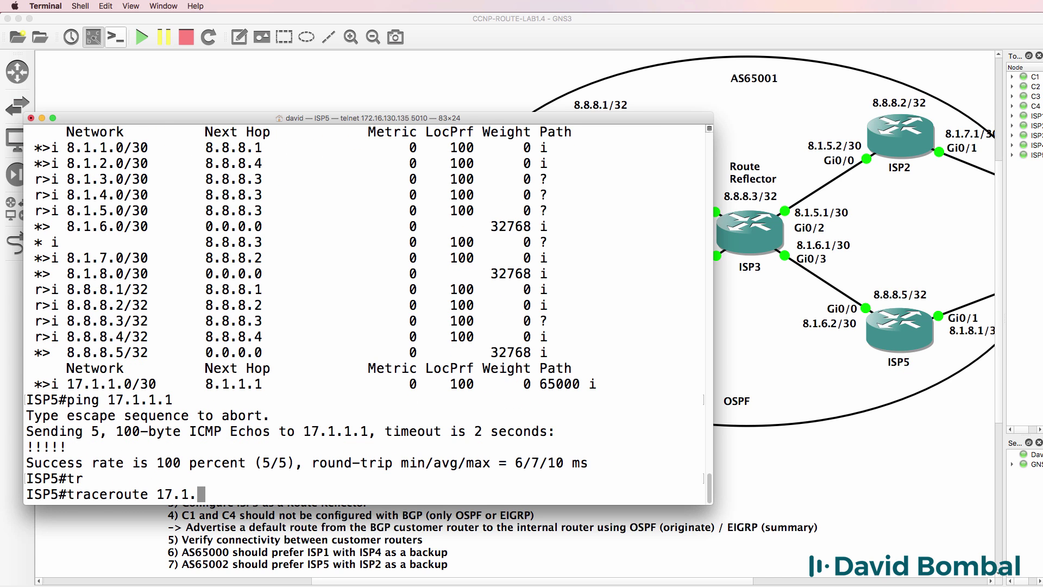
pyautogui.write('1.1')
pyautogui.press('Return')
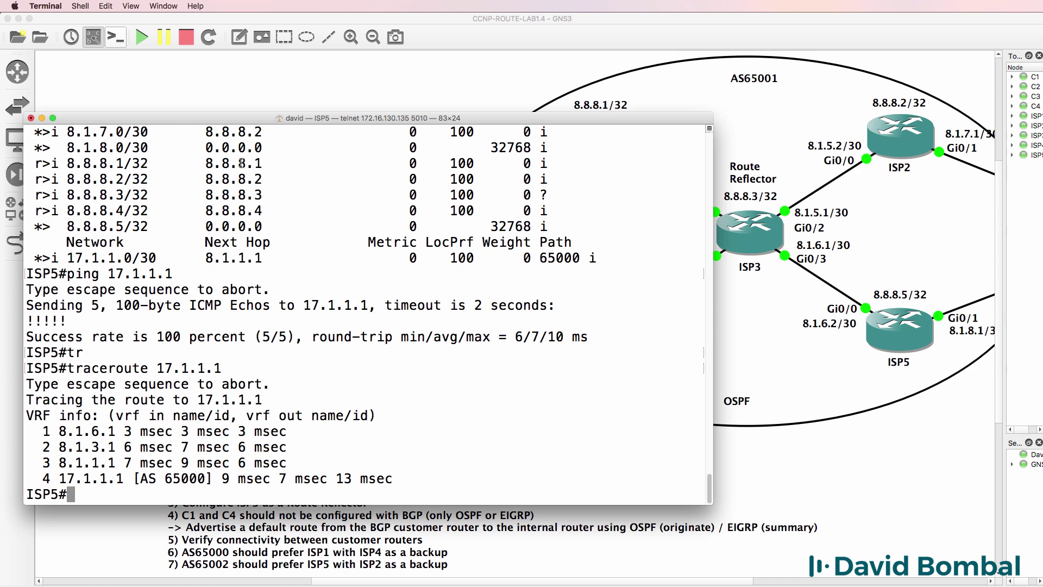
# Move the ISP5 console aside to uncover C1 in the topology, and save ISP5's configuration.
pyautogui.moveTo(220, 125); pyautogui.dragTo(625, 109)
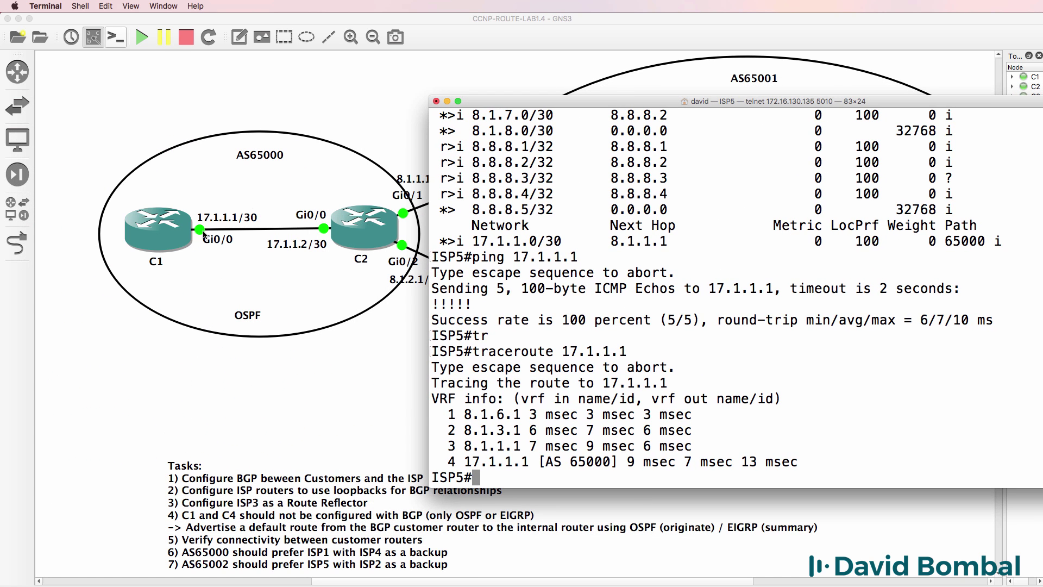
pyautogui.write('wr')
pyautogui.press('Return')
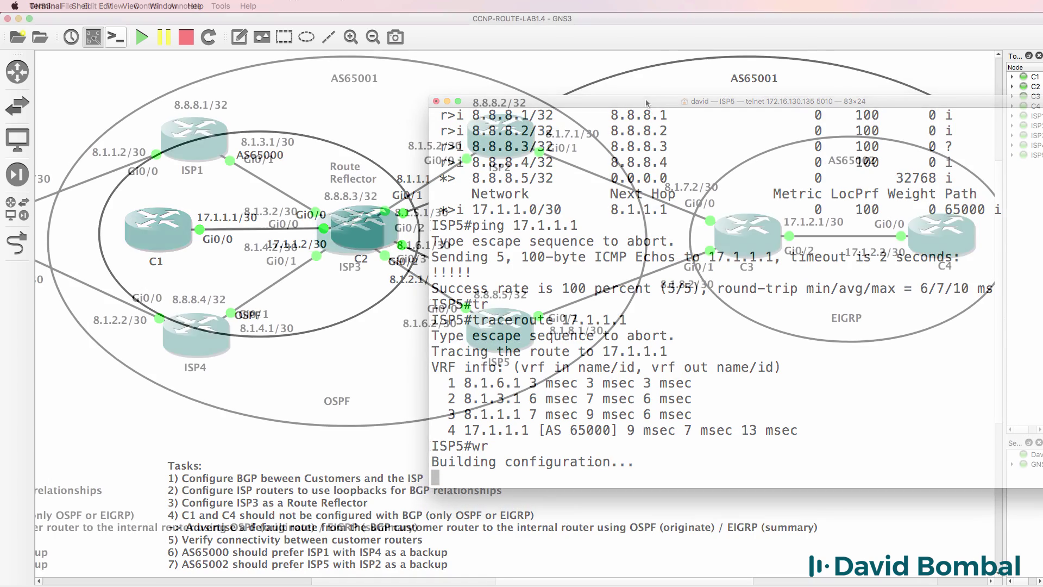
# Switch to C3's console, enter global configuration mode and start the EIGRP process for AS 100.
pyautogui.hscroll(3, 516, 315)
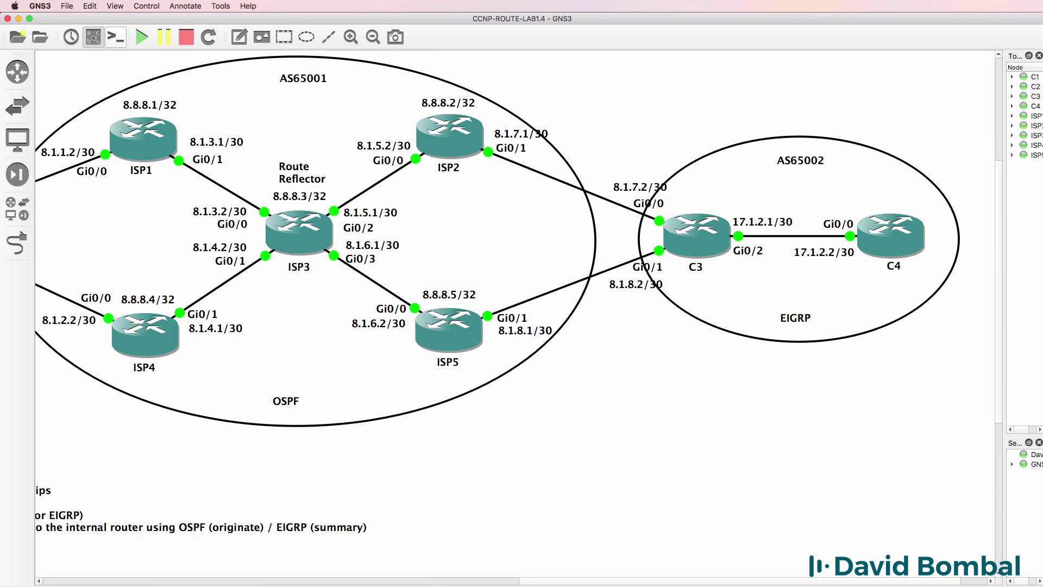
pyautogui.hscroll(-3, 820, 251)
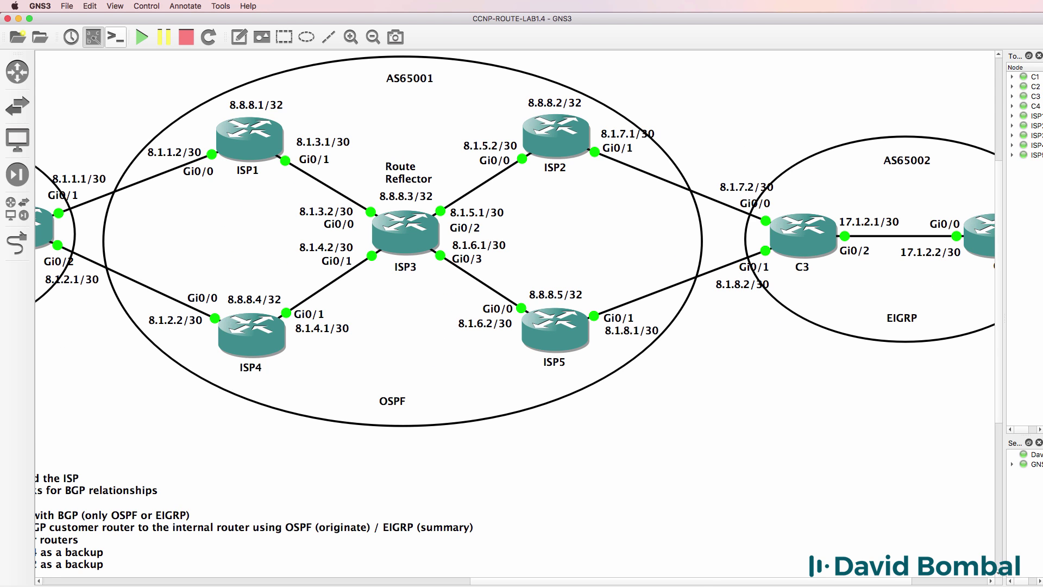
pyautogui.write('von')
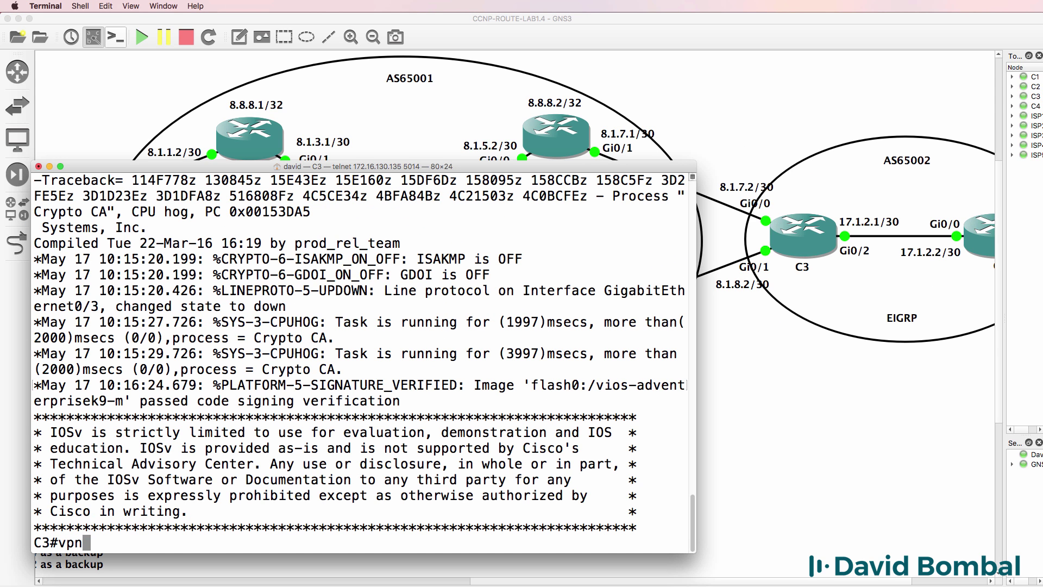
pyautogui.press('BackSpace')
pyautogui.press('BackSpace')
pyautogui.press('BackSpace')
pyautogui.write('von')
pyautogui.press('BackSpace')
pyautogui.press('BackSpace')
pyautogui.press('BackSpace')
pyautogui.write('conf t')
pyautogui.press('Return')
pyautogui.write('router eig')
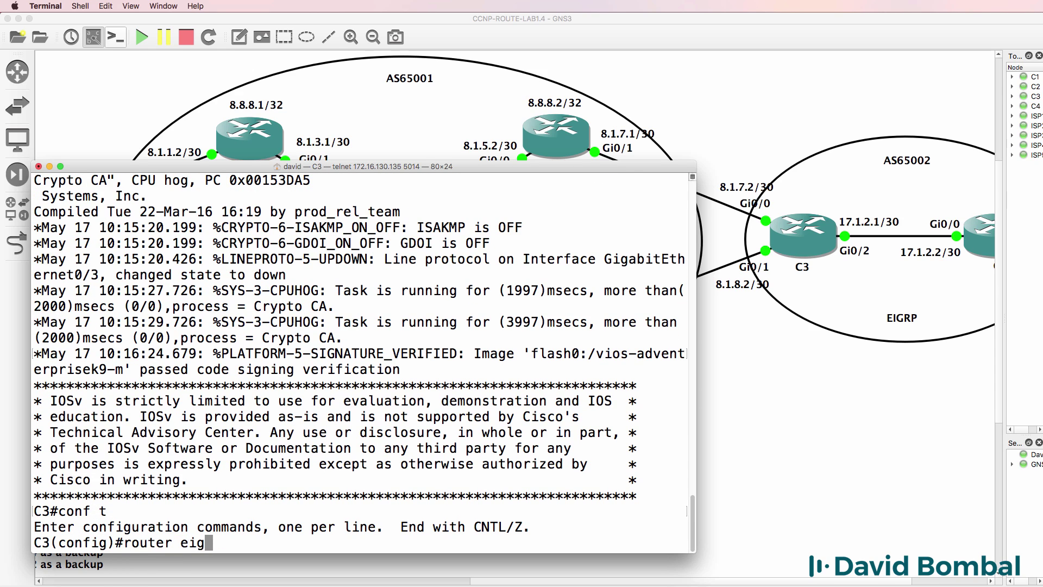
pyautogui.write('rp 100')
pyautogui.press('Return')
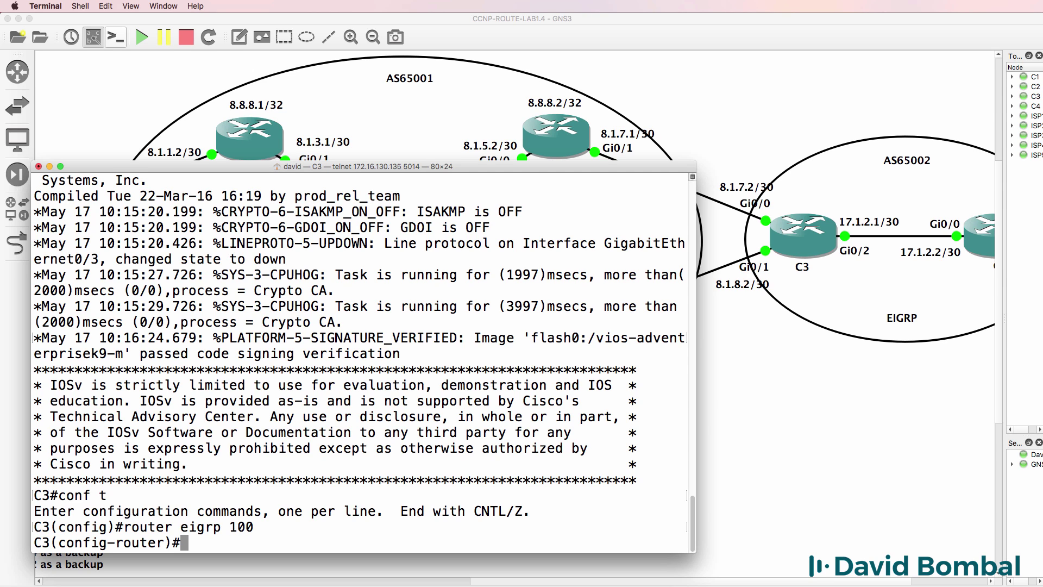
# Enable EIGRP 100 on C3's link to C4 with network 17.1.2.1 and wildcard 0.0.0.0.
pyautogui.write('net')
pyautogui.press('Tab')
pyautogui.write('17.0')
pyautogui.press('BackSpace')
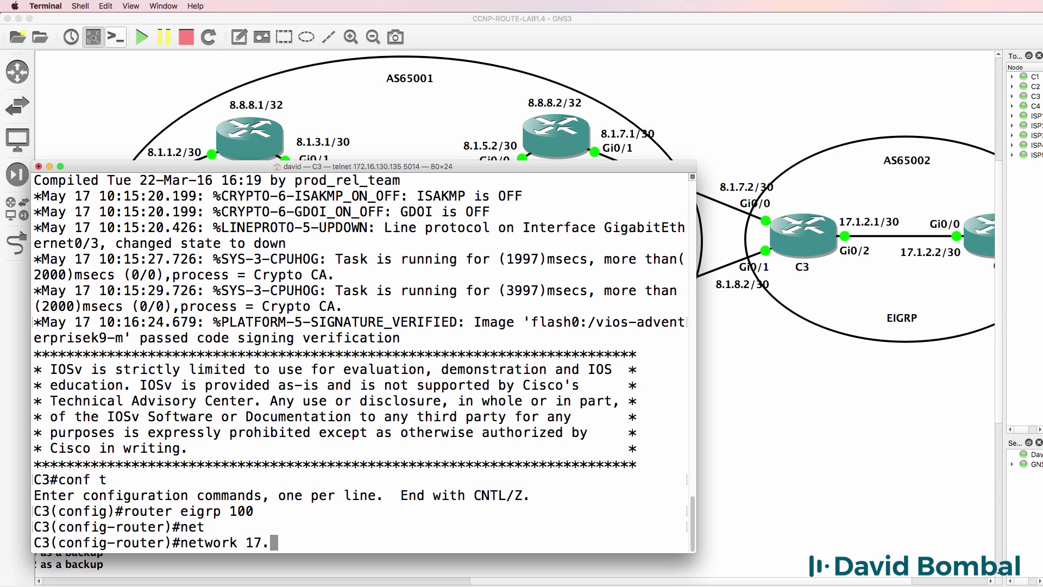
pyautogui.write('1.2.1 0.0.0.0')
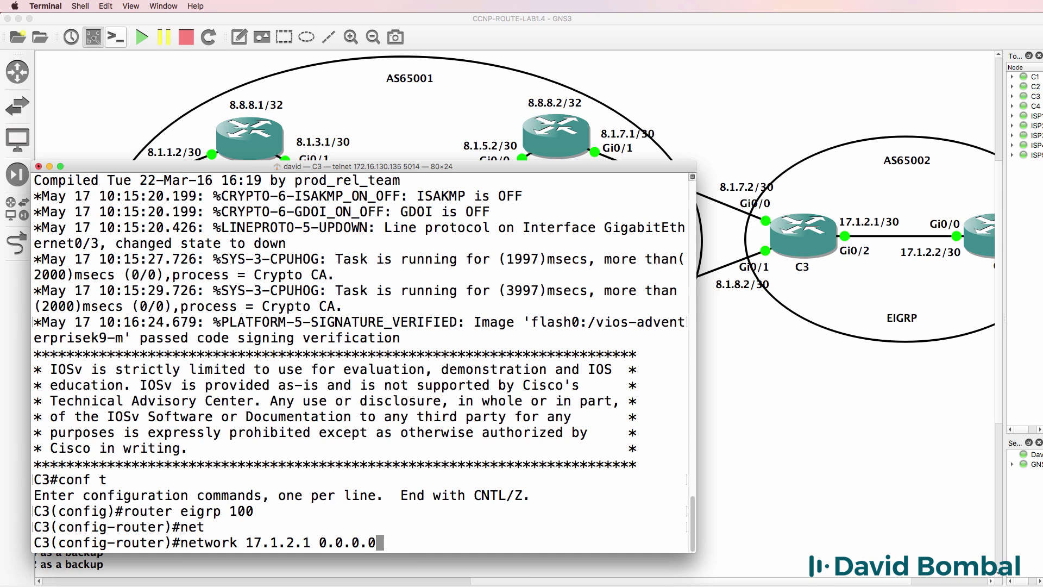
pyautogui.press('Return')
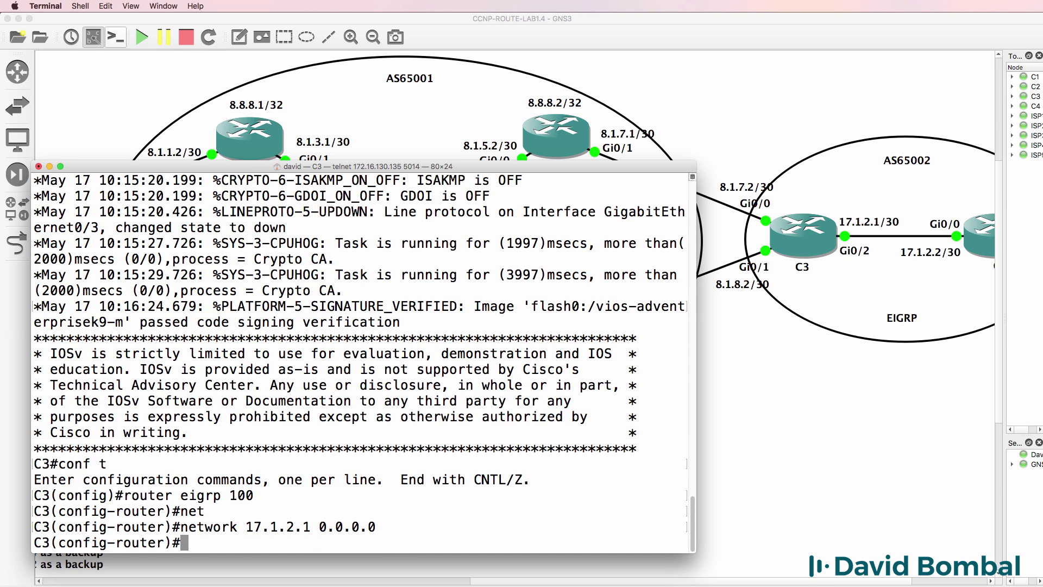
# On C3's interface g0/2, advertise a default route as the EIGRP 100 summary address 0.0.0.0/0, consulting the command help for the syntax.
pyautogui.write('int g0/2')
pyautogui.press('Return')
pyautogui.write('ip sum')
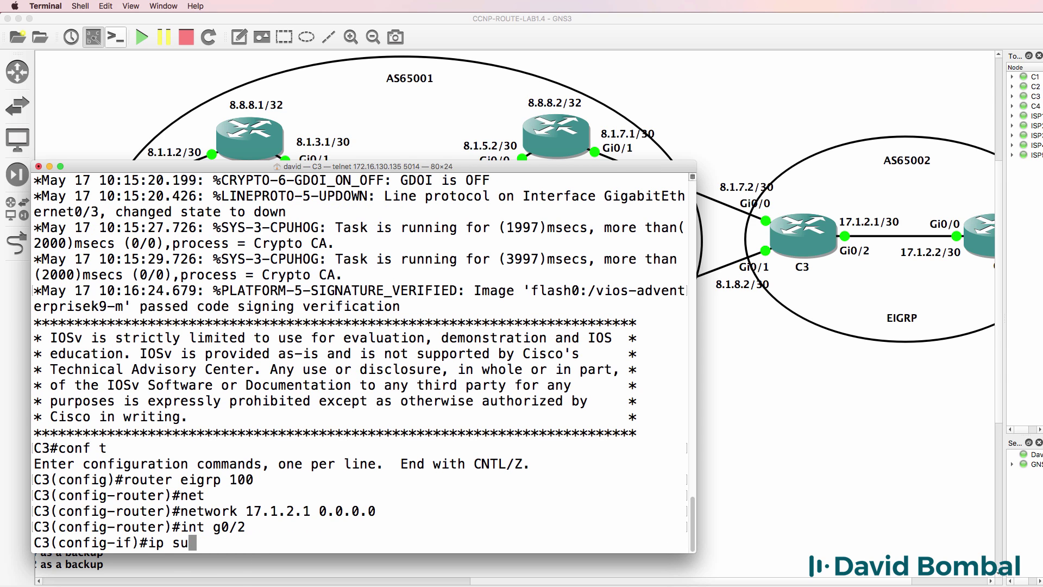
pyautogui.press('Tab')
pyautogui.write('?')
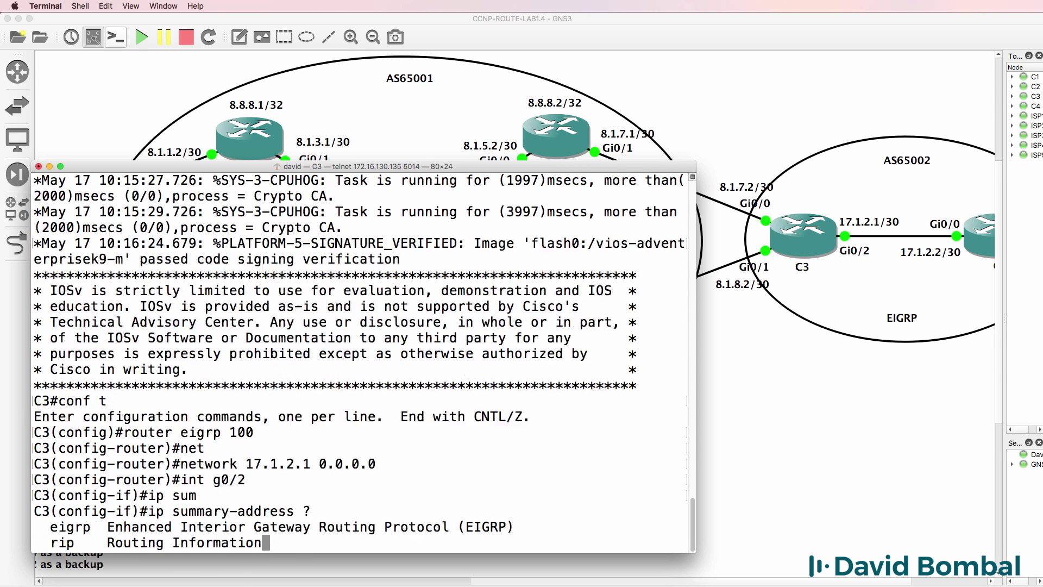
pyautogui.write('ei')
pyautogui.press('Tab')
pyautogui.write('?')
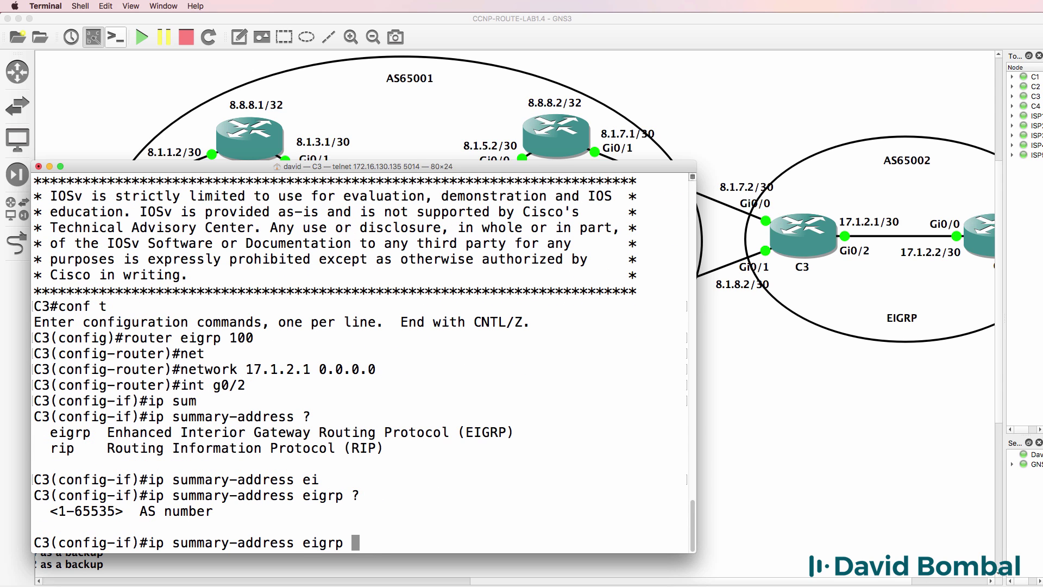
pyautogui.write('100 ?')
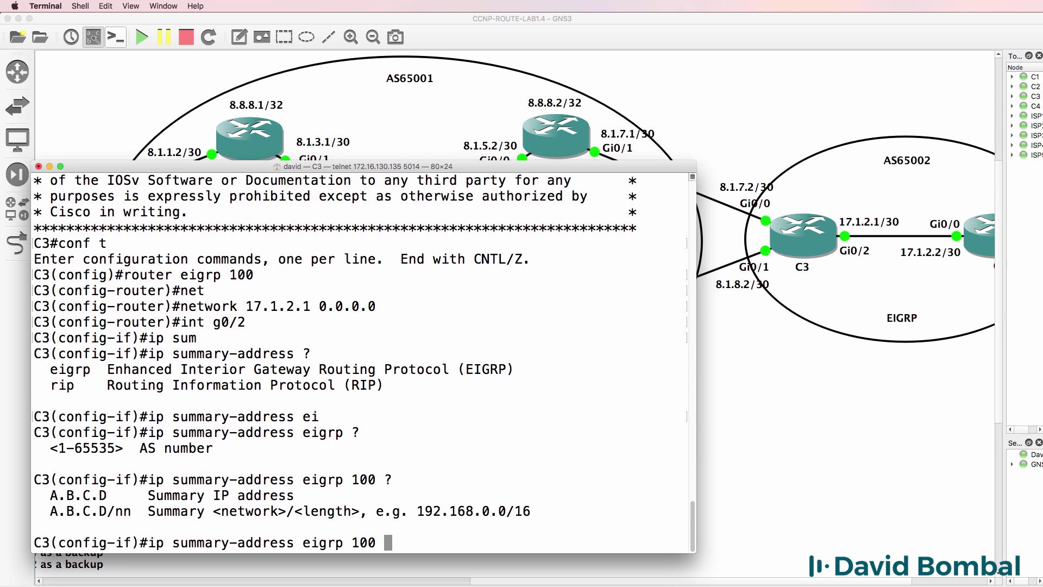
pyautogui.write('0.0.0.0/')
pyautogui.write('0')
pyautogui.press('Return')
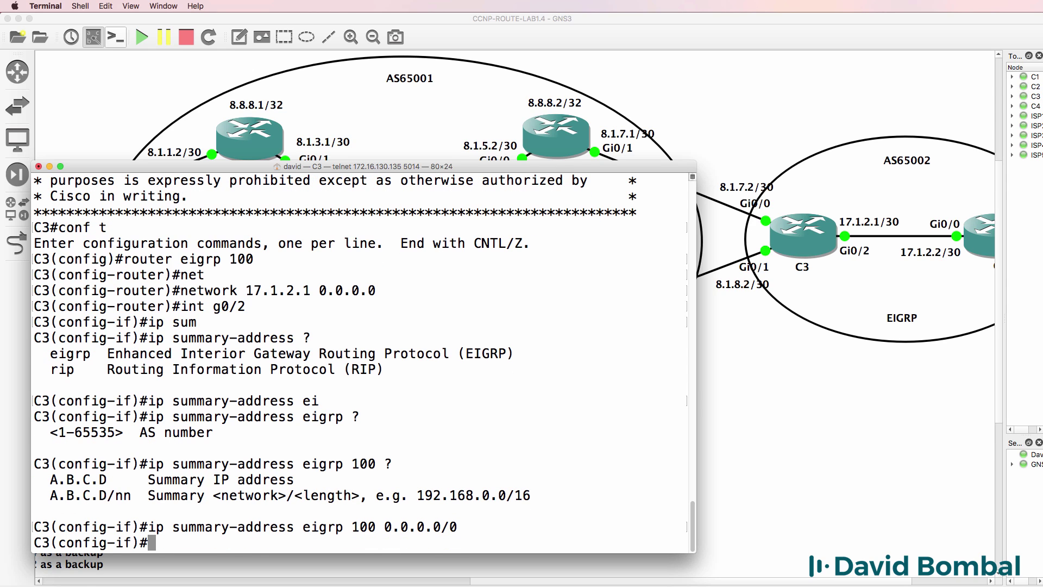
# Leave configuration mode on C3, display the running configuration of g0/2 and highlight its EIGRP summary-address line.
pyautogui.write('end')
pyautogui.press('Return')
pyautogui.press('Return')
pyautogui.press('Return')
pyautogui.write('sh ')
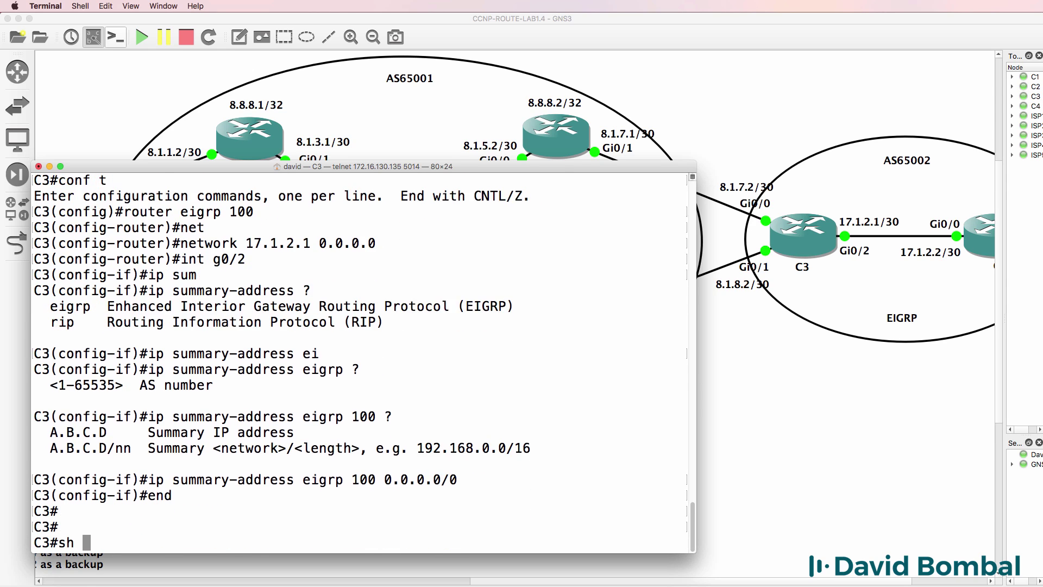
pyautogui.write('run int g0/2')
pyautogui.press('Return')
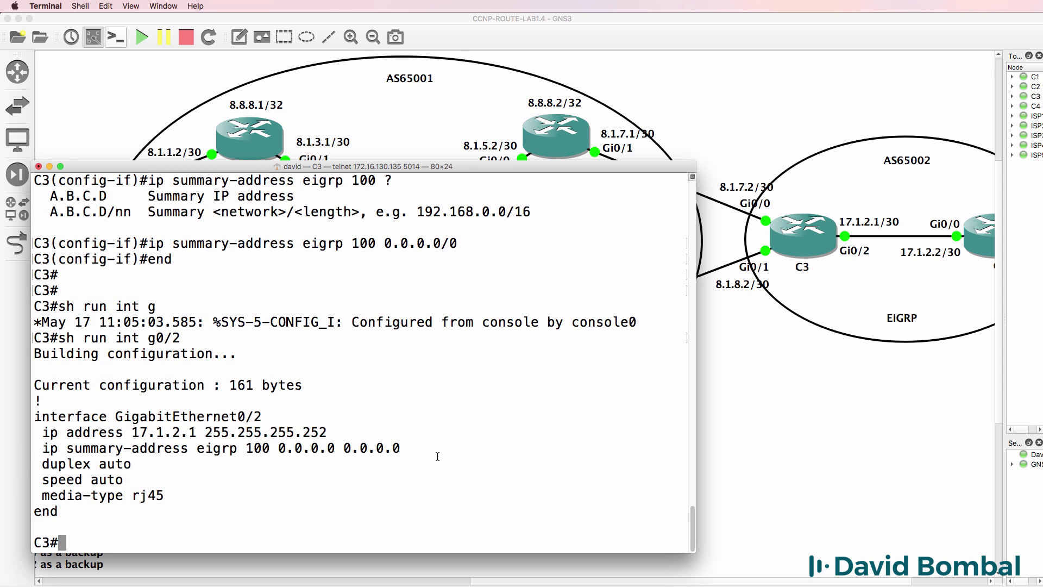
pyautogui.moveTo(437, 456); pyautogui.dragTo(21, 443)
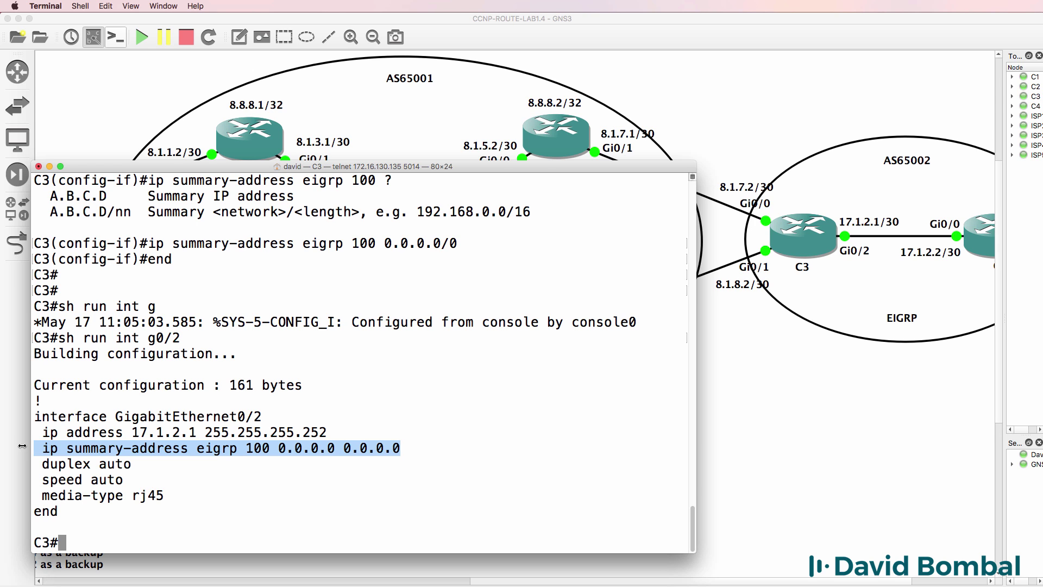
# Check the default-route task in the topology notes and list the EIGRP interfaces on C3.
pyautogui.click(489, 18)
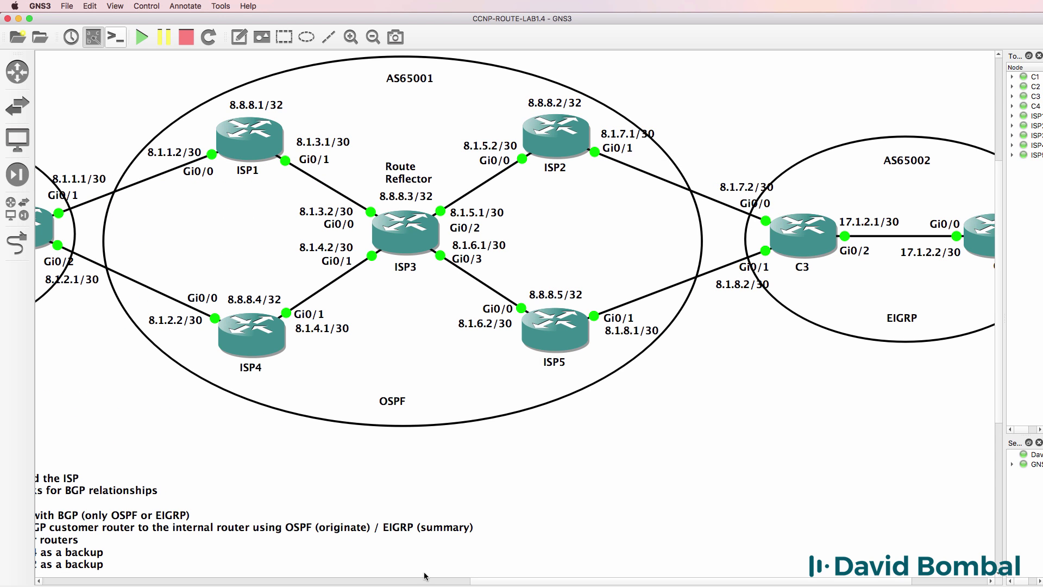
pyautogui.moveTo(485, 581); pyautogui.dragTo(374, 581)
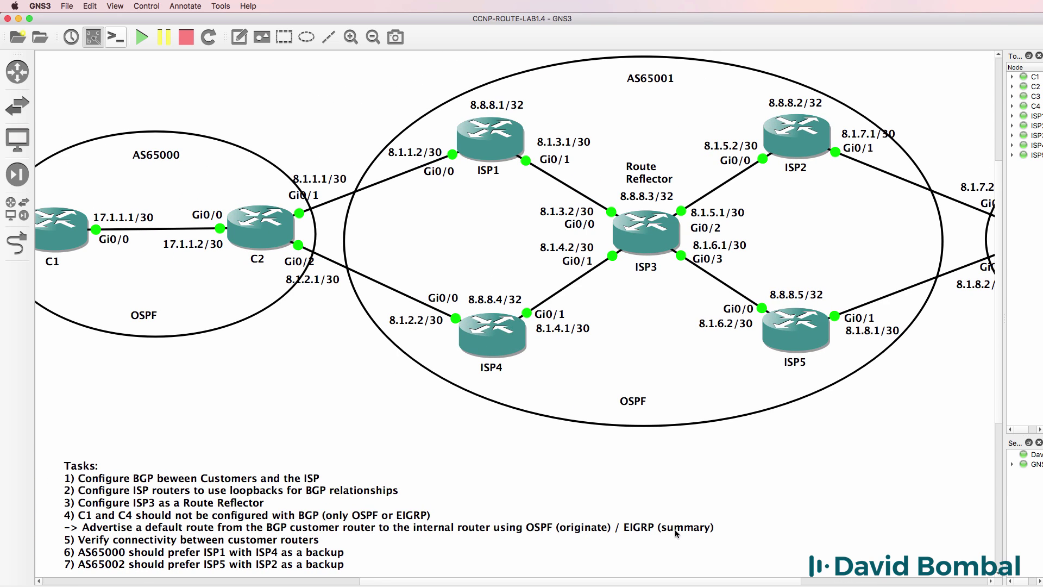
pyautogui.hscroll(5, 667, 583)
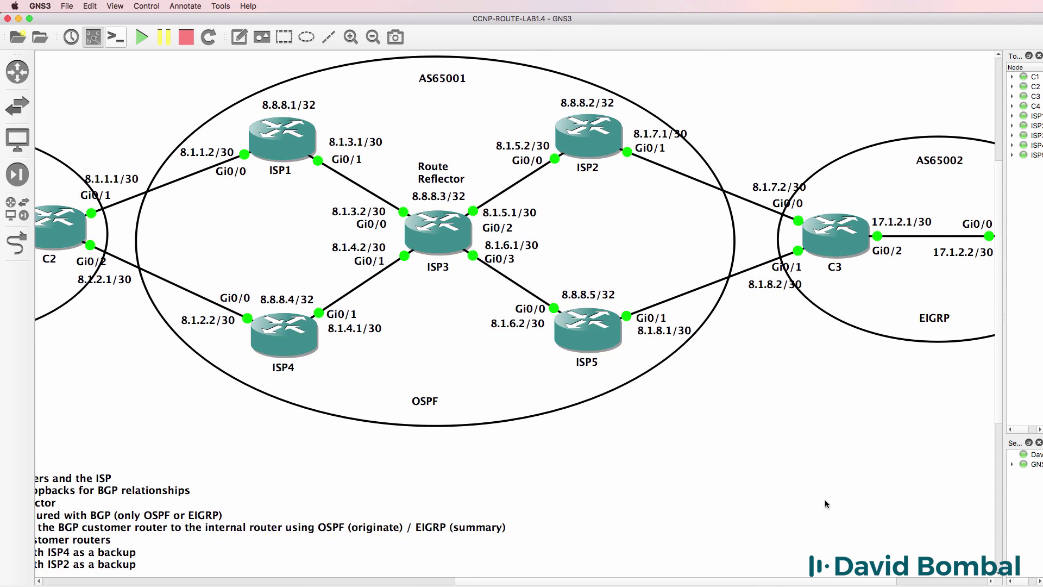
pyautogui.hscroll(2, 630, 584)
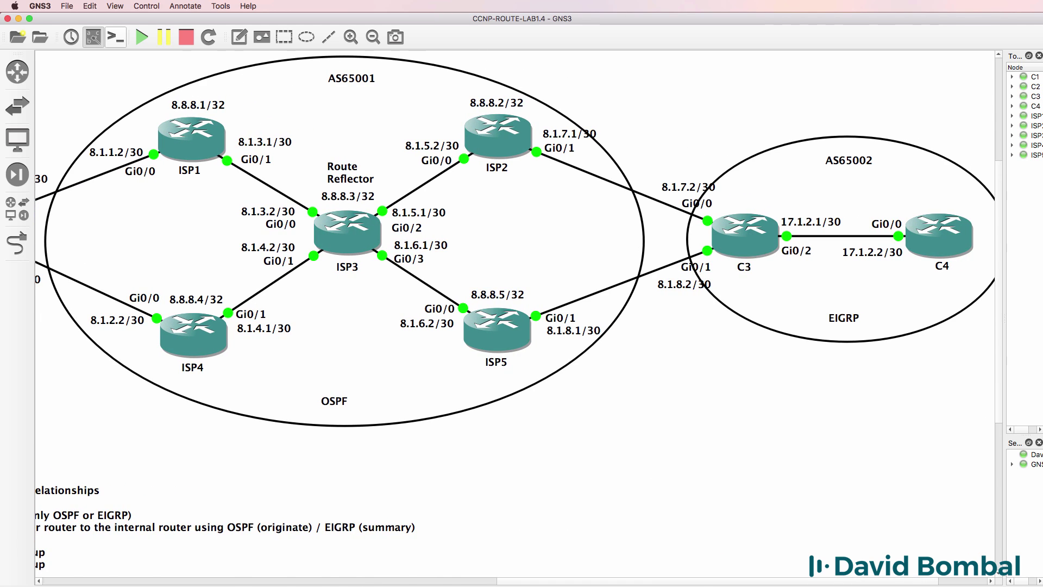
pyautogui.click(337, 556)
pyautogui.write('sh ip')
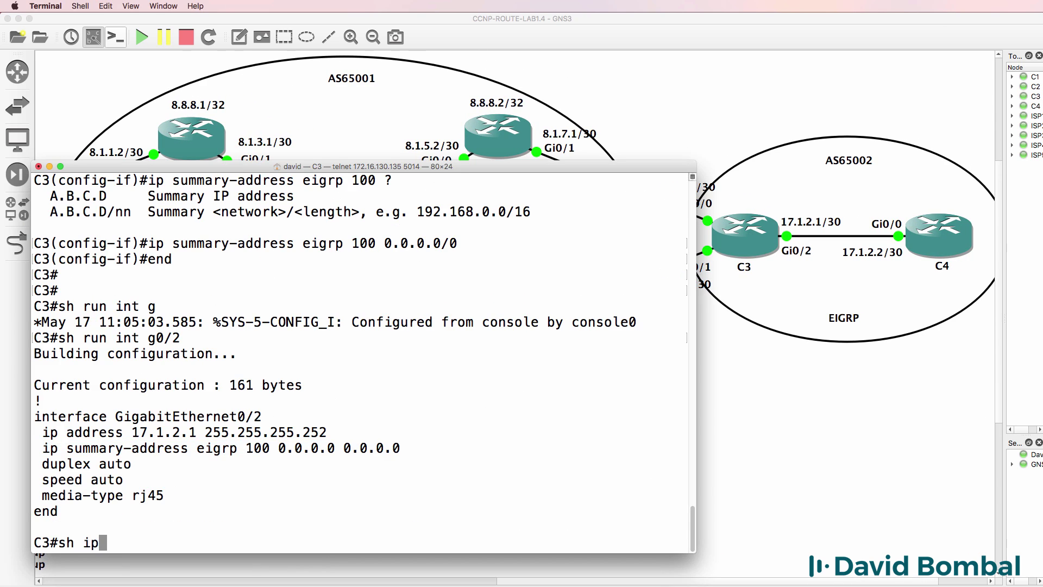
pyautogui.write(' ei')
pyautogui.press('Tab')
pyautogui.write('in')
pyautogui.press('Tab')
pyautogui.press('Return')
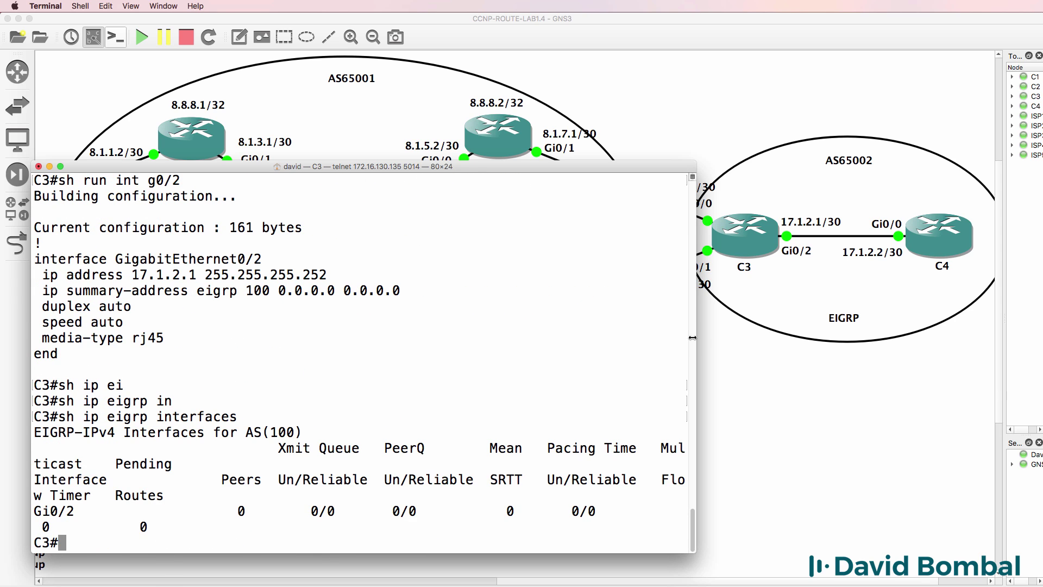
# Widen and reposition the C3 console, and highlight Gi0/2 in the EIGRP interface listing.
pyautogui.moveTo(706, 339); pyautogui.dragTo(760, 339)
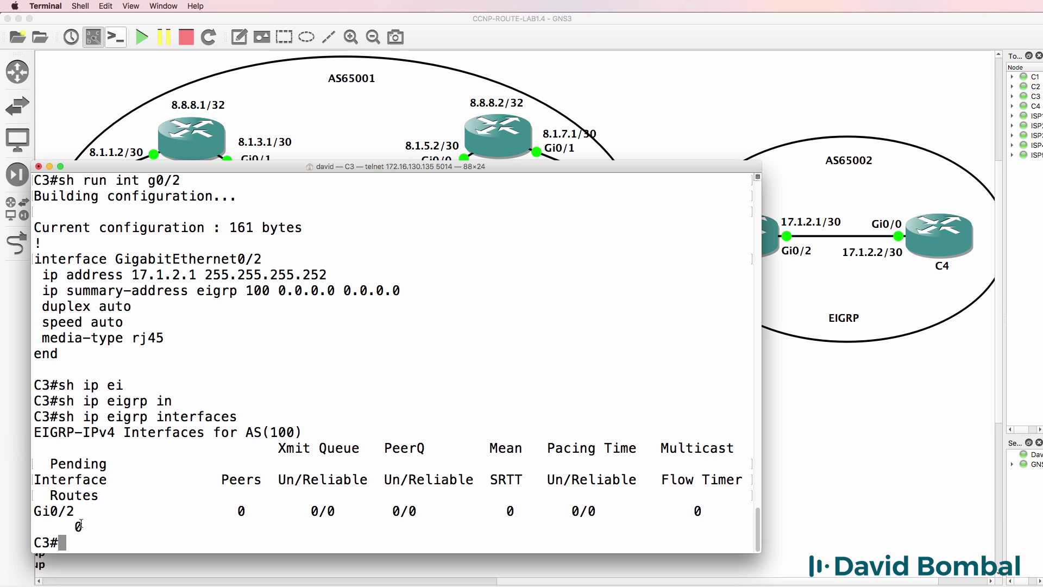
pyautogui.moveTo(82, 512); pyautogui.dragTo(2, 513)
pyautogui.moveTo(286, 170); pyautogui.dragTo(265, 172)
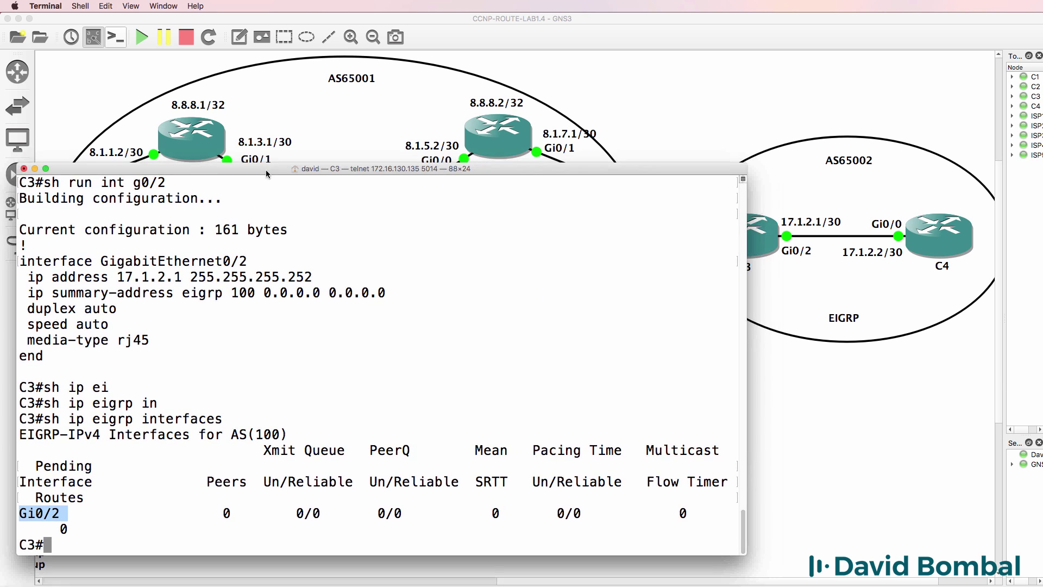
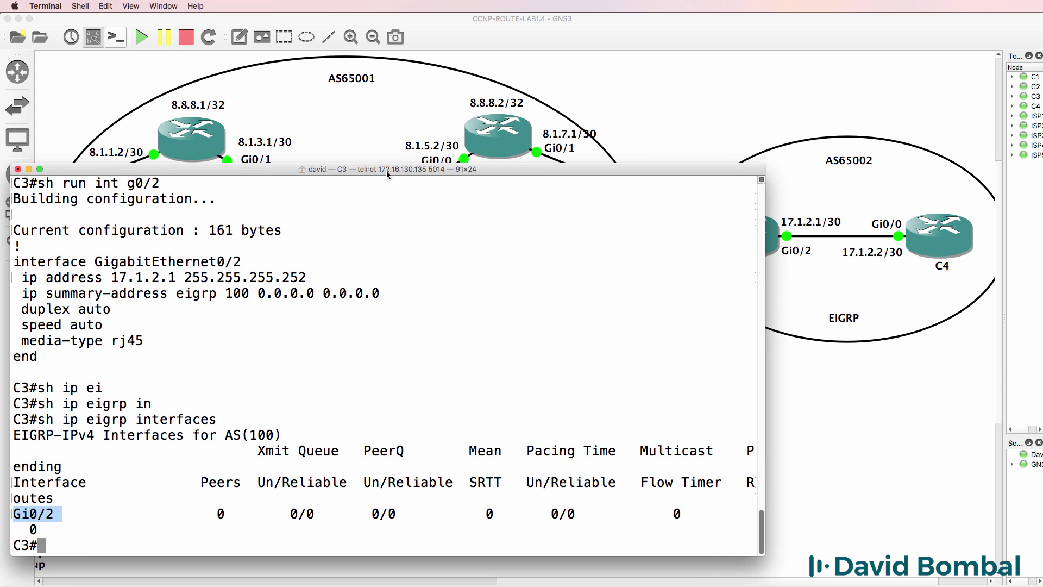
# Start BGP process 65002 on C3 and add neighbor 8.1.7.1 with remote AS 65001.
pyautogui.press('Return')
pyautogui.write('router bg')
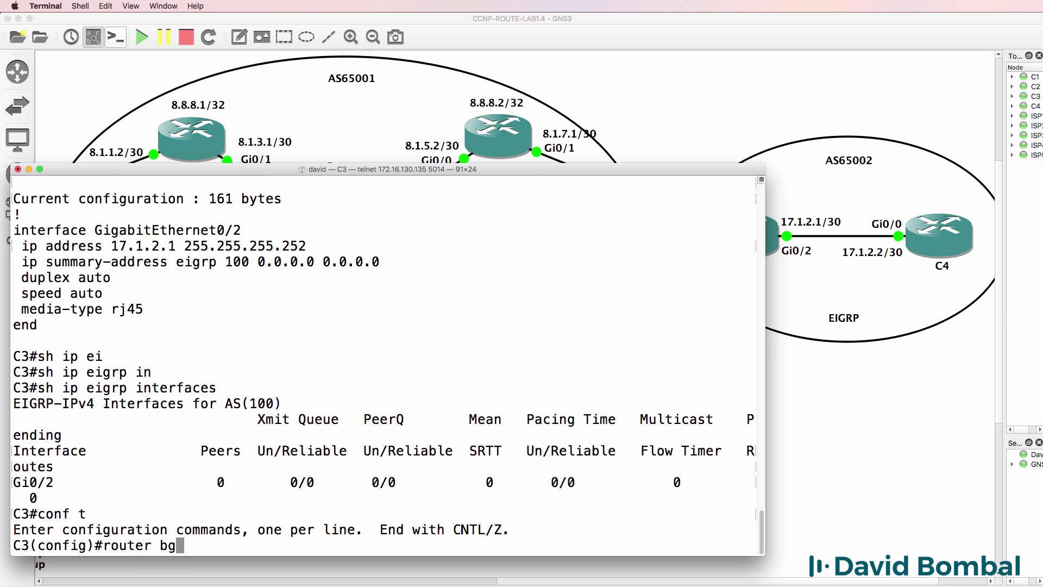
pyautogui.write('p 65002')
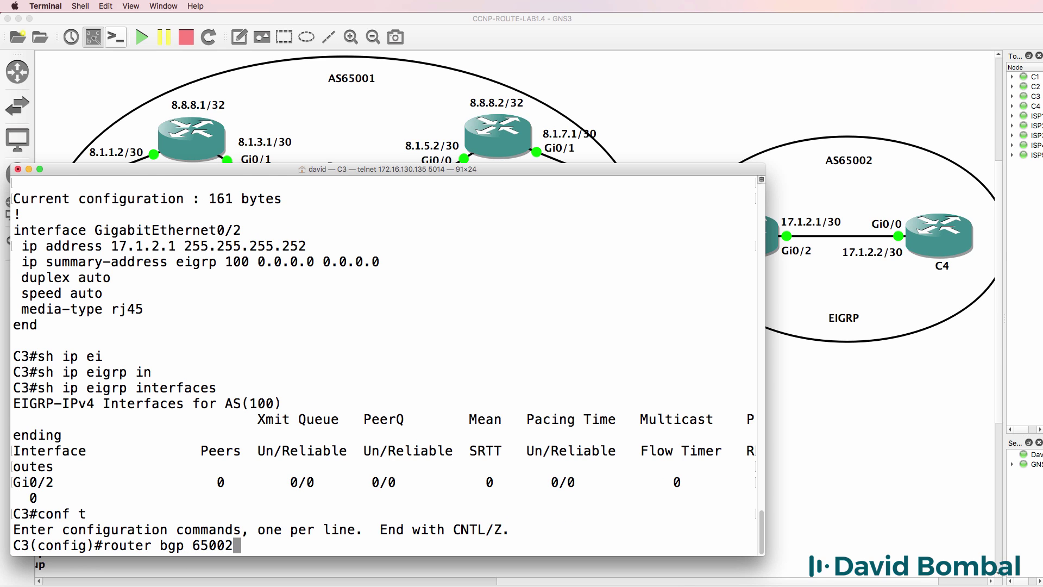
pyautogui.press('Return')
pyautogui.write('nei')
pyautogui.press('Tab')
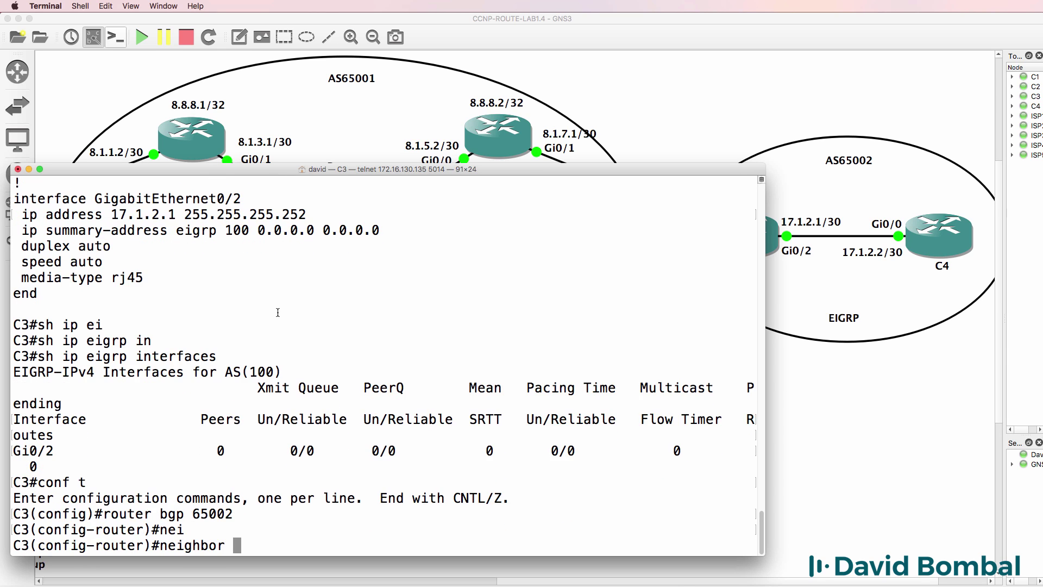
pyautogui.moveTo(225, 173)
pyautogui.mouseDown()
pyautogui.moveTo(542, 165)
pyautogui.moveTo(220, 153)
pyautogui.mouseUp()
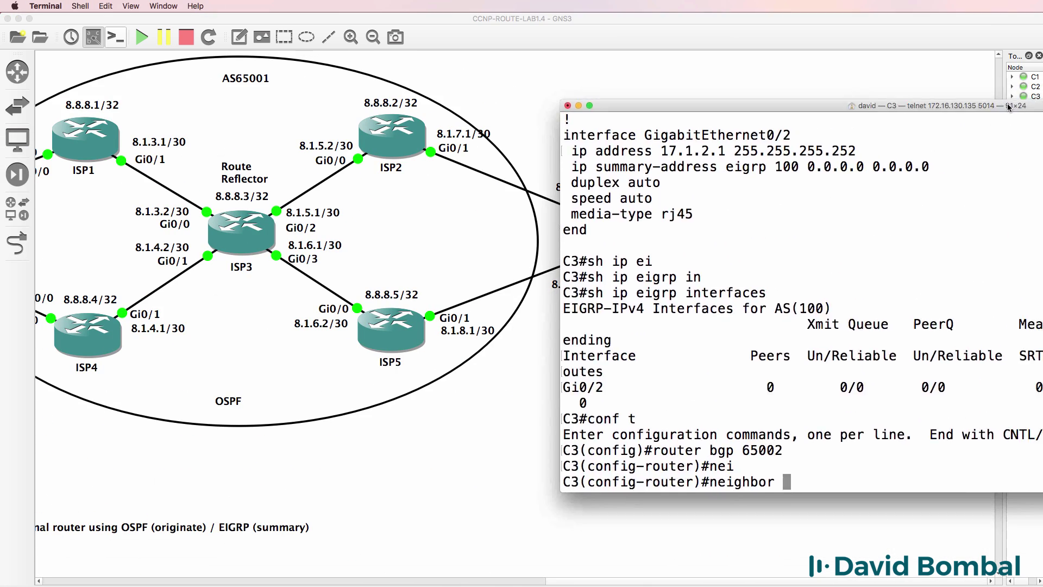
pyautogui.moveTo(1007, 103); pyautogui.dragTo(963, 111)
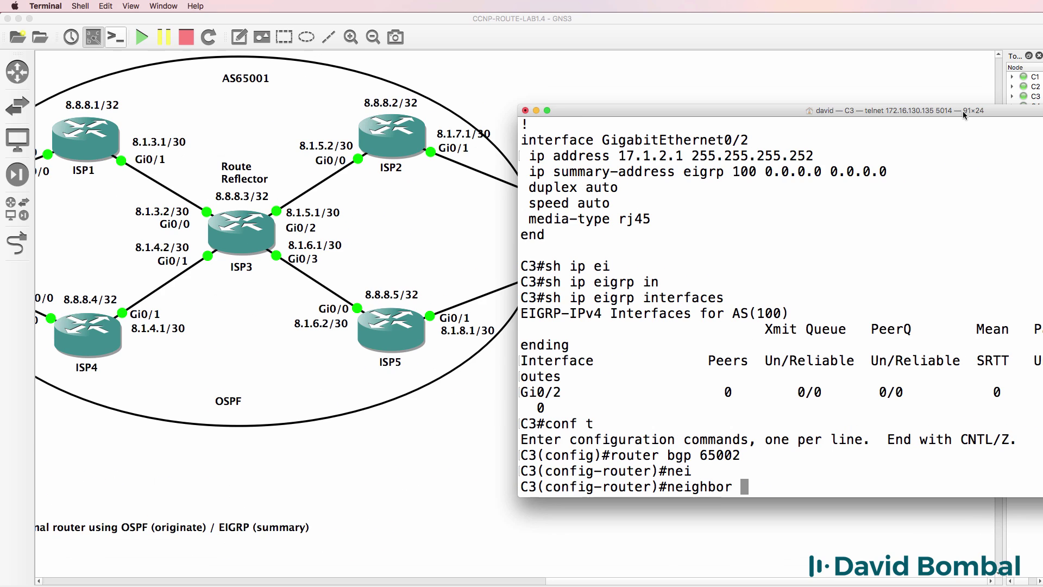
pyautogui.write('8.1.7')
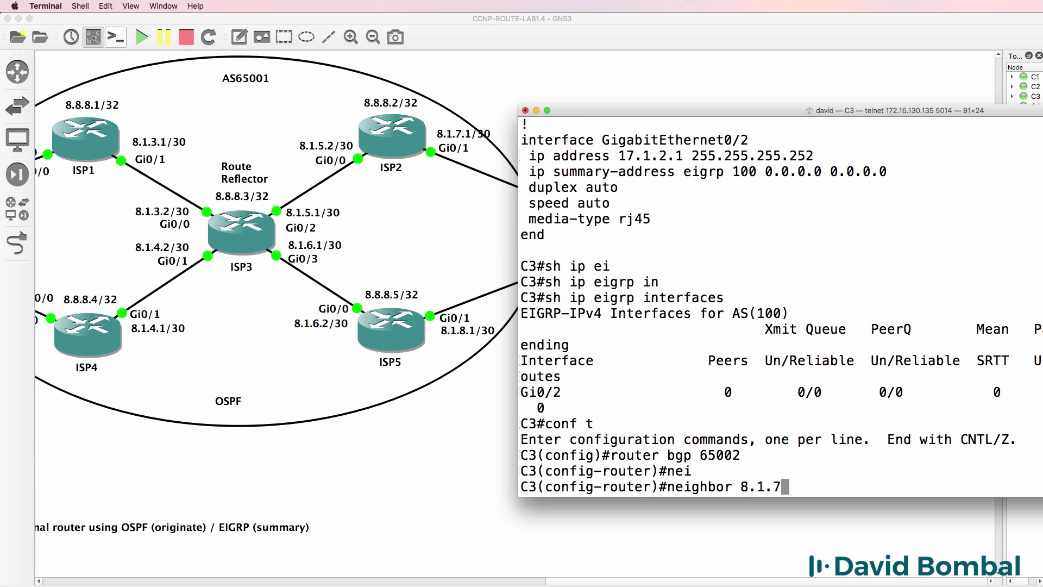
pyautogui.write('.1 remot')
pyautogui.press('Tab')
pyautogui.write('650001')
pyautogui.press('BackSpace')
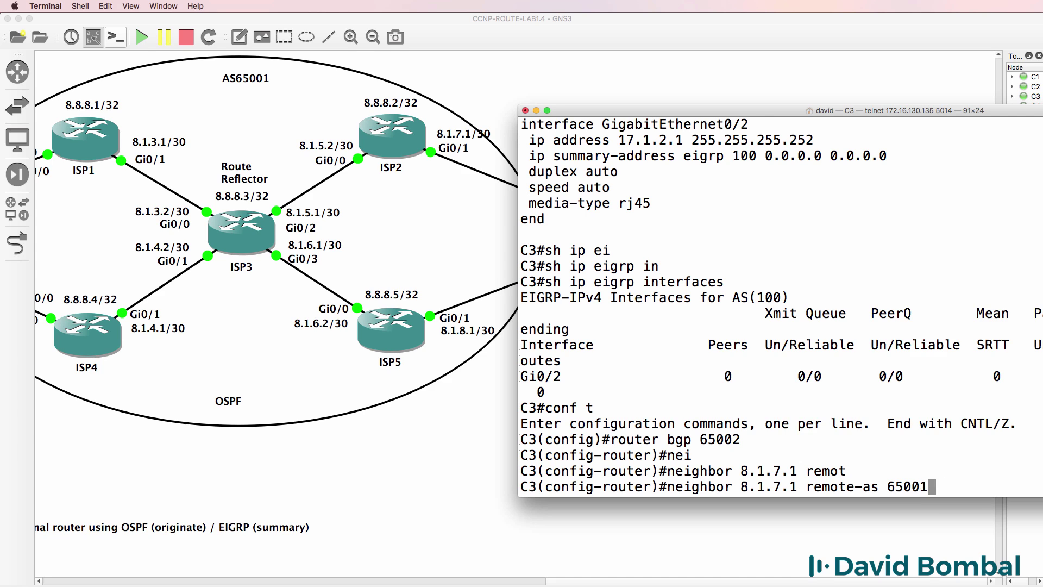
pyautogui.press('Return')
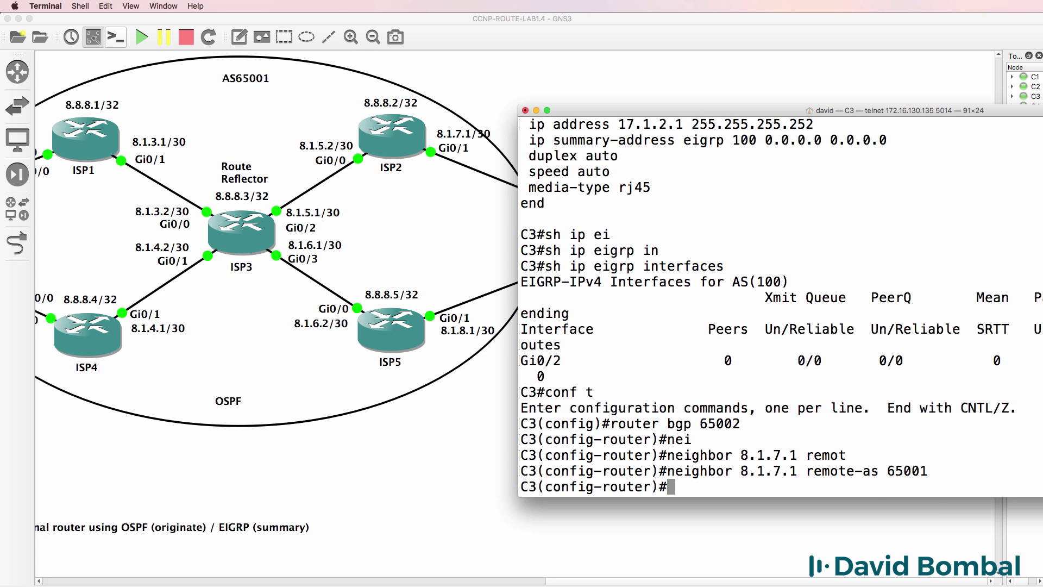
# Add 8.1.8.1 as a second BGP neighbor on C3 with remote AS 65001, reusing the previous neighbor command.
pyautogui.press('Up')
pyautogui.press('Left')
pyautogui.press('Left')
pyautogui.press('Left')
pyautogui.press('Left')
pyautogui.press('Left')
pyautogui.press('Left')
pyautogui.press('Left')
pyautogui.press('Left')
pyautogui.press('Left')
pyautogui.press('Left')
pyautogui.press('Left')
pyautogui.press('Left')
pyautogui.press('Left')
pyautogui.press('Left')
pyautogui.press('Left')
pyautogui.press('Left')
pyautogui.press('Left')
pyautogui.press('Left')
pyautogui.press('BackSpace')
pyautogui.write('8')
pyautogui.press('Right')
pyautogui.press('Right')
pyautogui.press('Return')
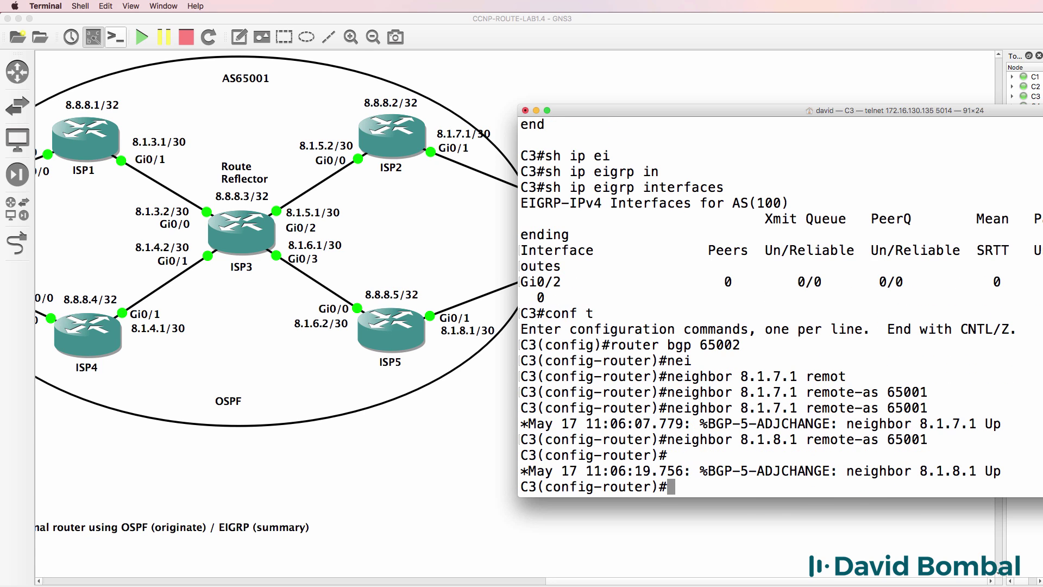
# Leave configuration mode on C3, display the BGP summary and highlight the prefixes received from both neighbors.
pyautogui.moveTo(786, 114); pyautogui.dragTo(647, 102)
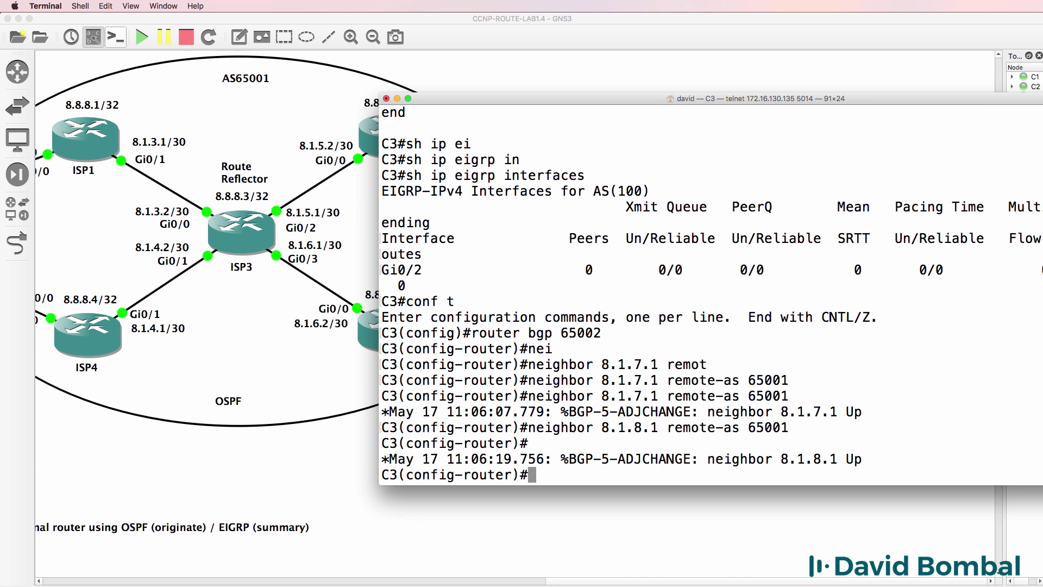
pyautogui.write('end')
pyautogui.press('Return')
pyautogui.press('Return')
pyautogui.press('Return')
pyautogui.write('sh ip bgp s')
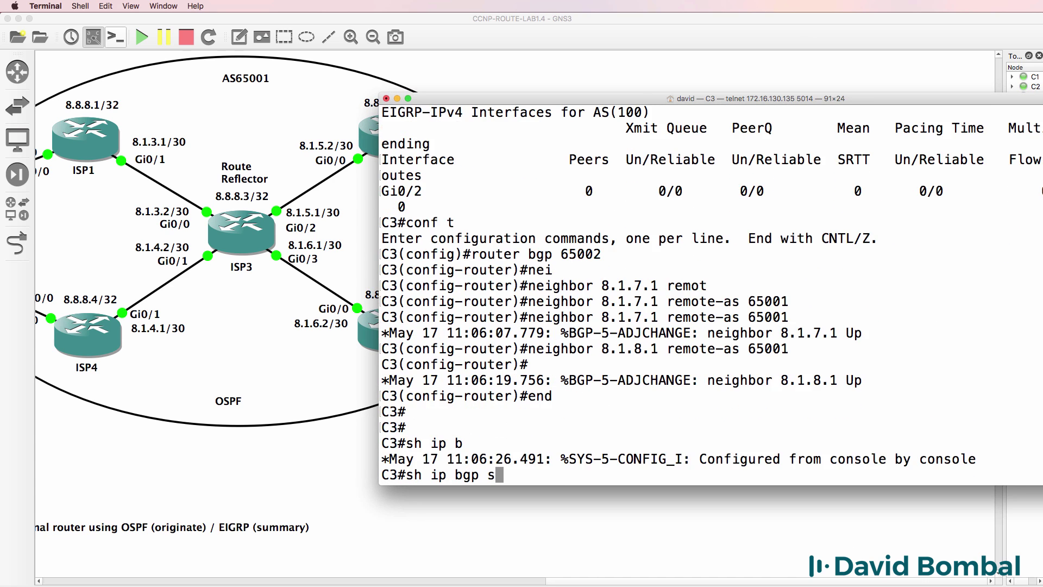
pyautogui.write('um')
pyautogui.press('Return')
pyautogui.moveTo(629, 96); pyautogui.dragTo(502, 101)
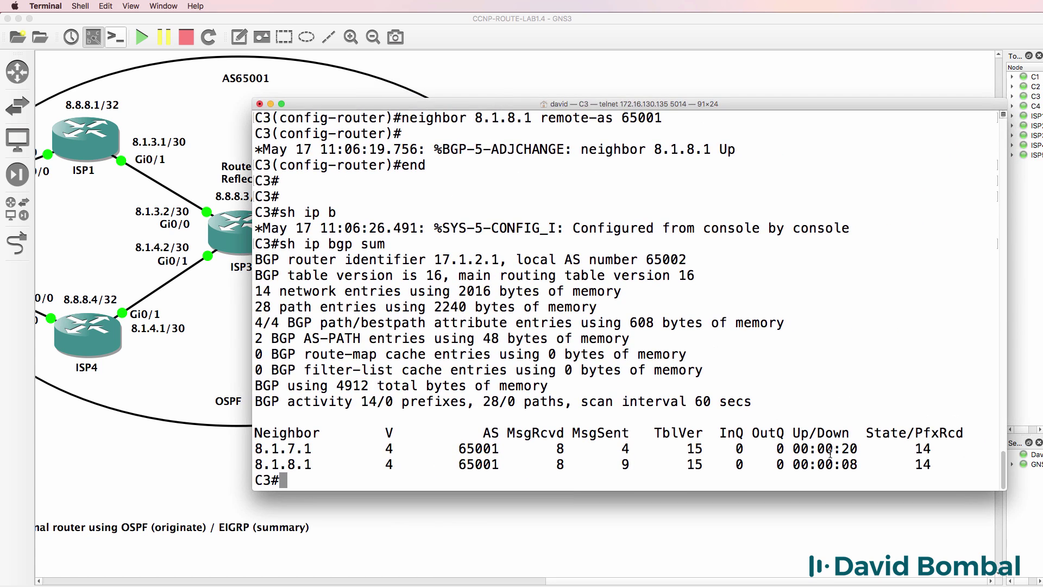
pyautogui.doubleClick(923, 449)
pyautogui.moveTo(912, 466); pyautogui.dragTo(934, 467)
# Display the full BGP table on C3 and highlight the 17.1.1.0/30 network.
pyautogui.write('sh ip bgp')
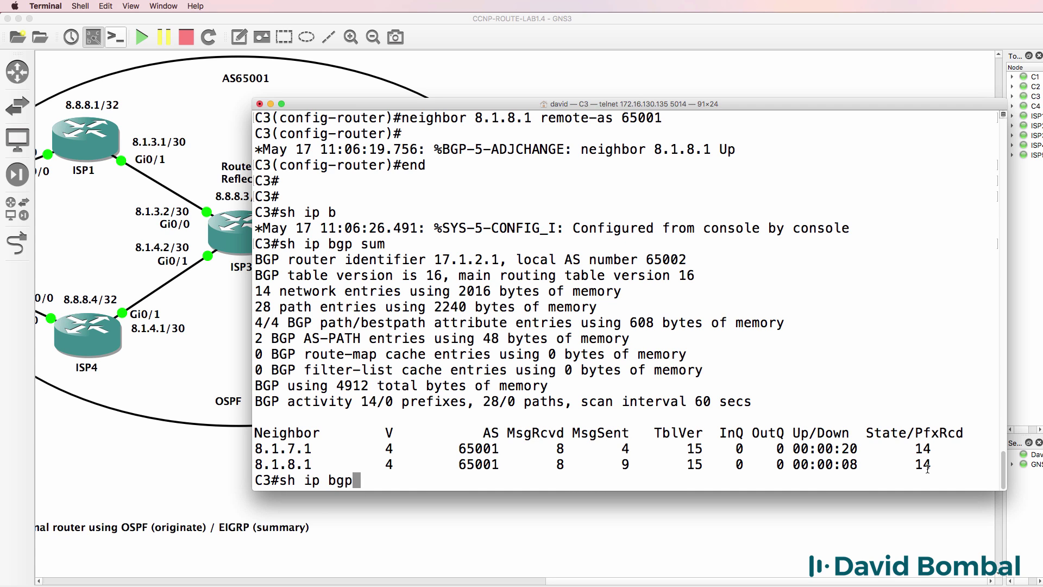
pyautogui.press('Return')
pyautogui.press('space')
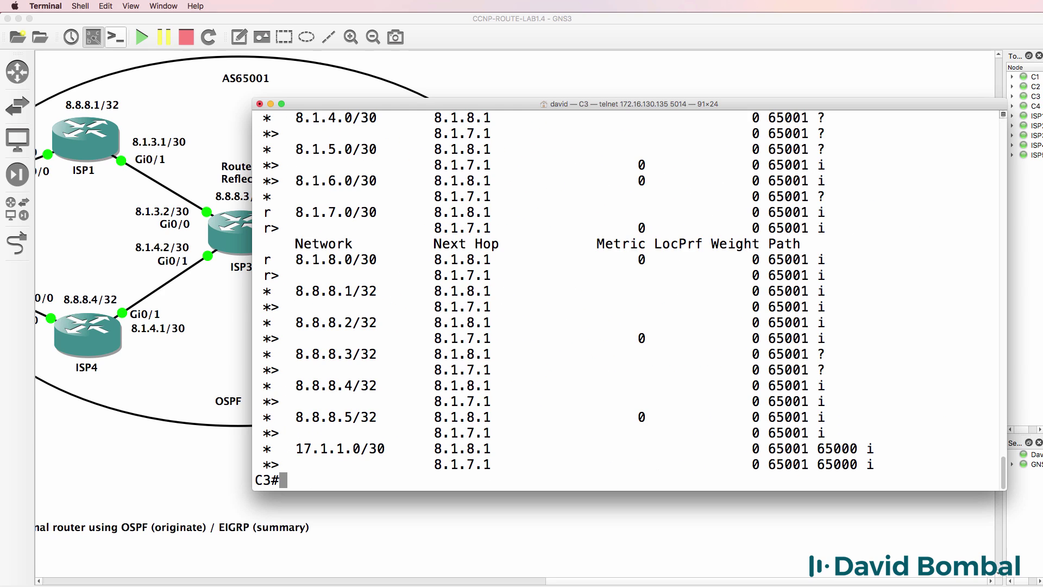
pyautogui.moveTo(279, 453); pyautogui.dragTo(420, 450)
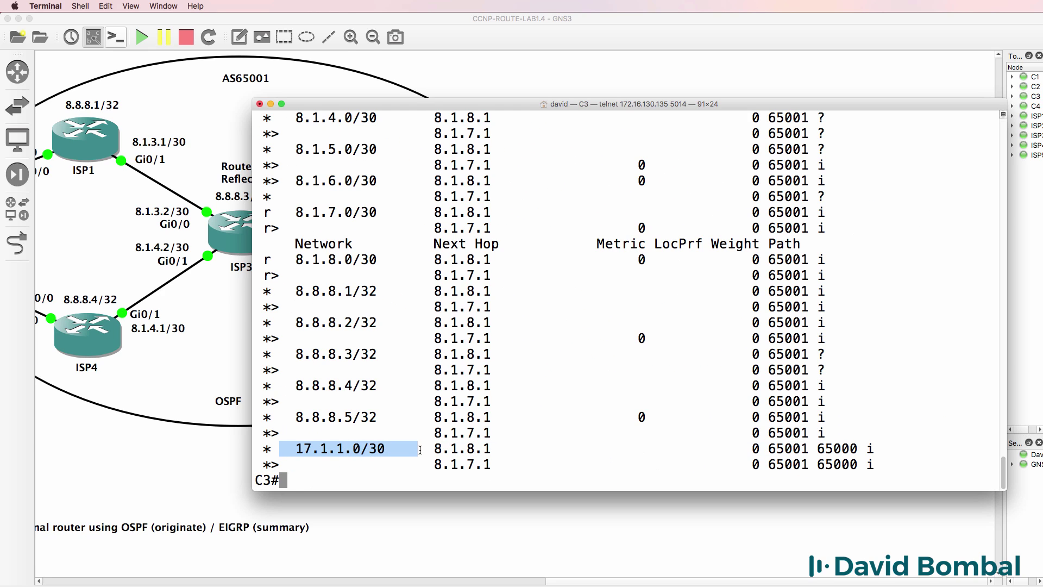
# Ping 17.1.1.1 from C3 and trace the route to the same address.
pyautogui.write('ping 172')
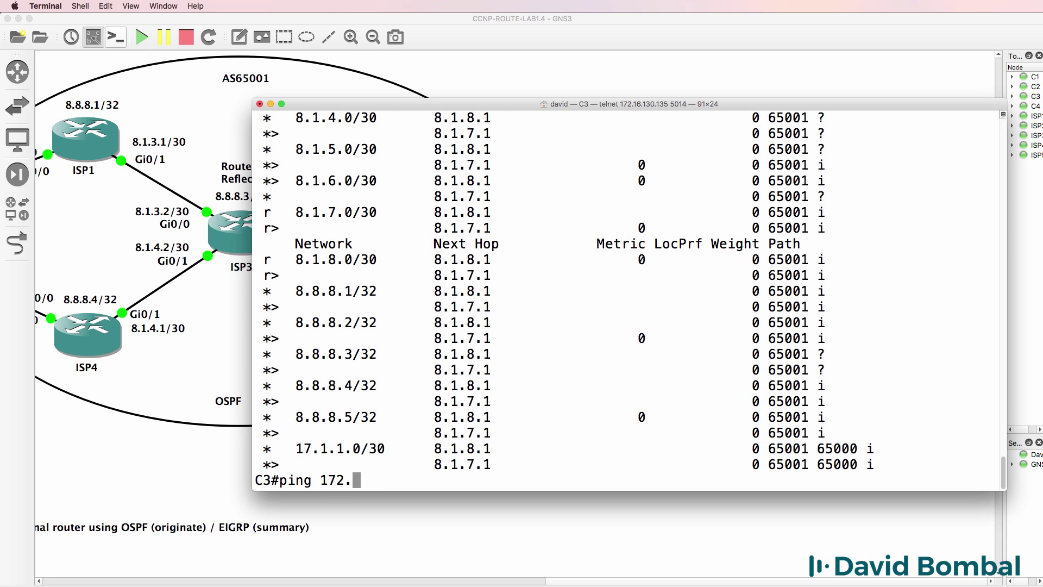
pyautogui.press('BackSpace')
pyautogui.write('.1.1.1')
pyautogui.press('Return')
pyautogui.write('tr')
pyautogui.press('Tab')
pyautogui.write('17.1.1.1')
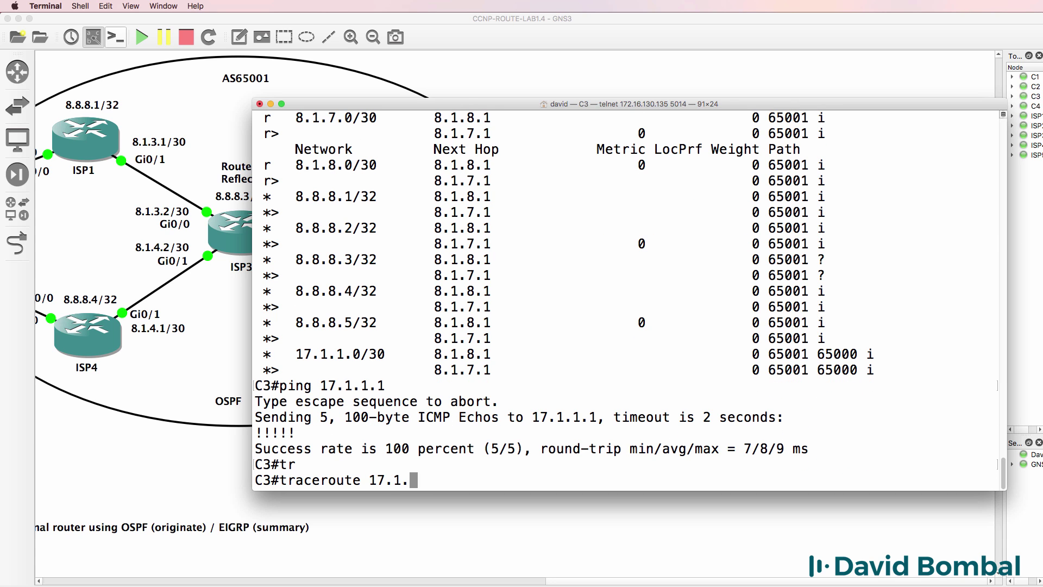
pyautogui.press('Return')
# Save C3's configuration and highlight the final hop of the traceroute.
pyautogui.write('wr')
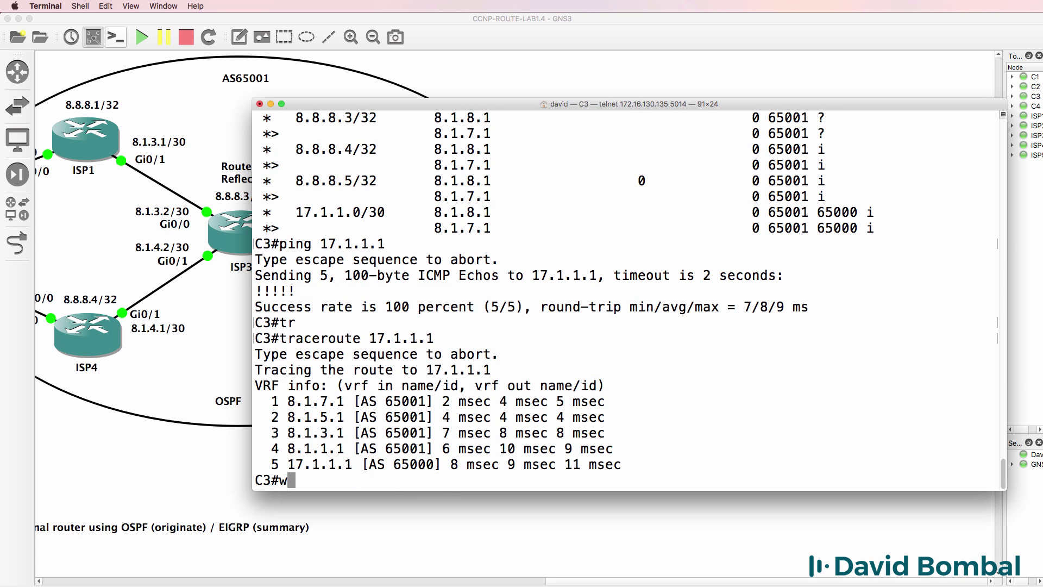
pyautogui.press('Return')
pyautogui.moveTo(371, 361); pyautogui.dragTo(652, 322)
pyautogui.moveTo(353, 337); pyautogui.dragTo(632, 332)
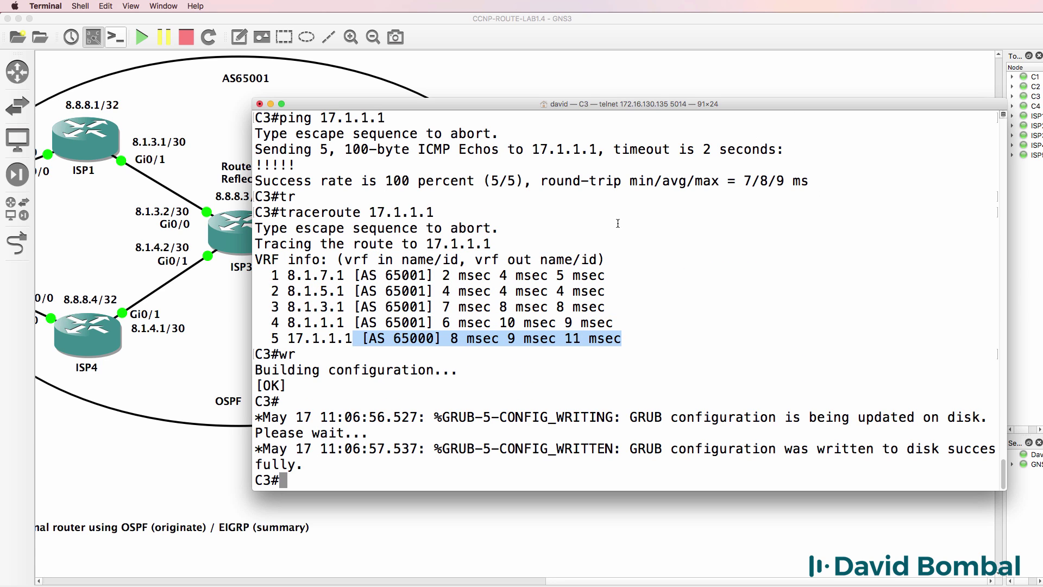
# Check C3's links in the GNS3 topology, highlight the traceroute's first hop in the C3 console and uncover ISP2.
pyautogui.click(621, 25)
pyautogui.moveTo(643, 241)
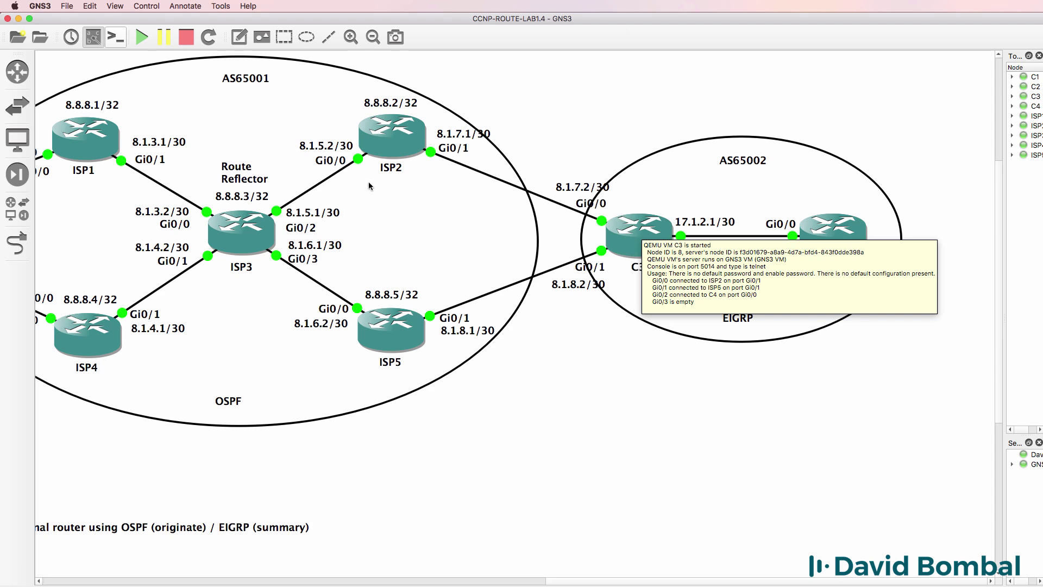
pyautogui.rightClick(168, 584)
pyautogui.click(163, 554)
pyautogui.tripleClick(335, 274)
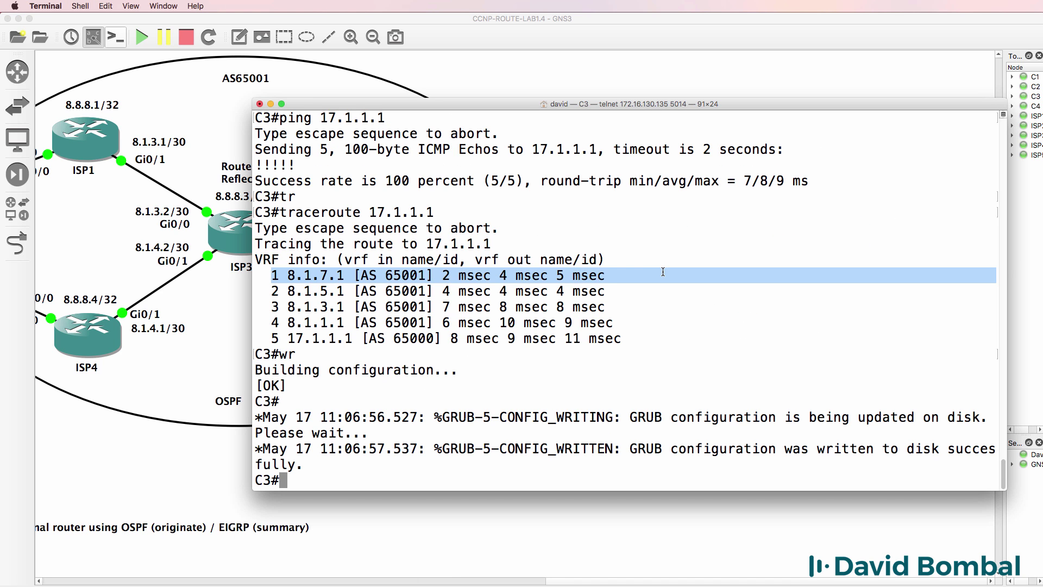
pyautogui.moveTo(508, 107); pyautogui.dragTo(886, 100)
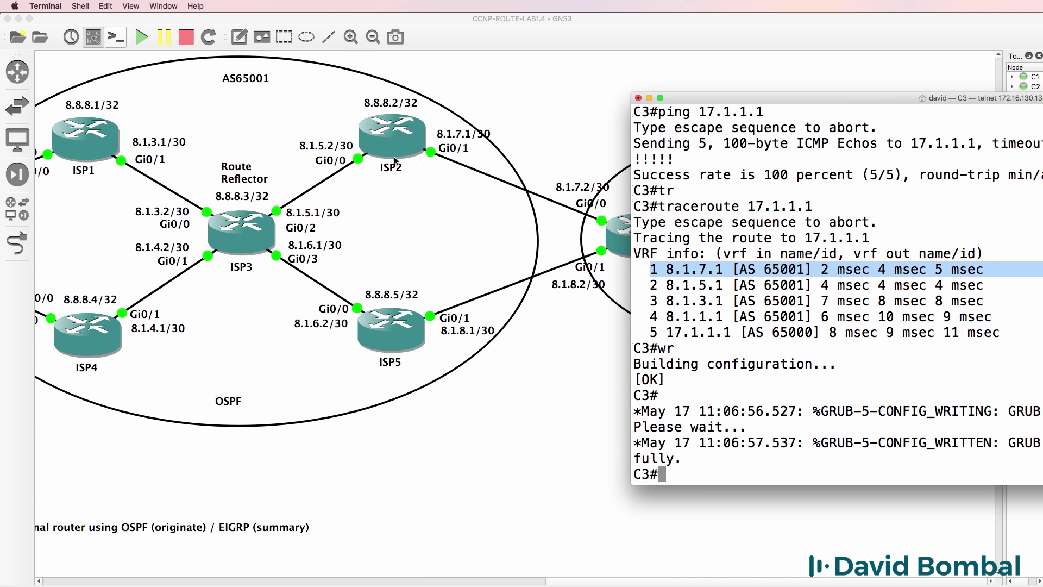
# Review the preferred-ISP tasks in the topology notes and return to the AS65002 side of the diagram.
pyautogui.click(581, 580)
pyautogui.moveTo(581, 580); pyautogui.dragTo(375, 579)
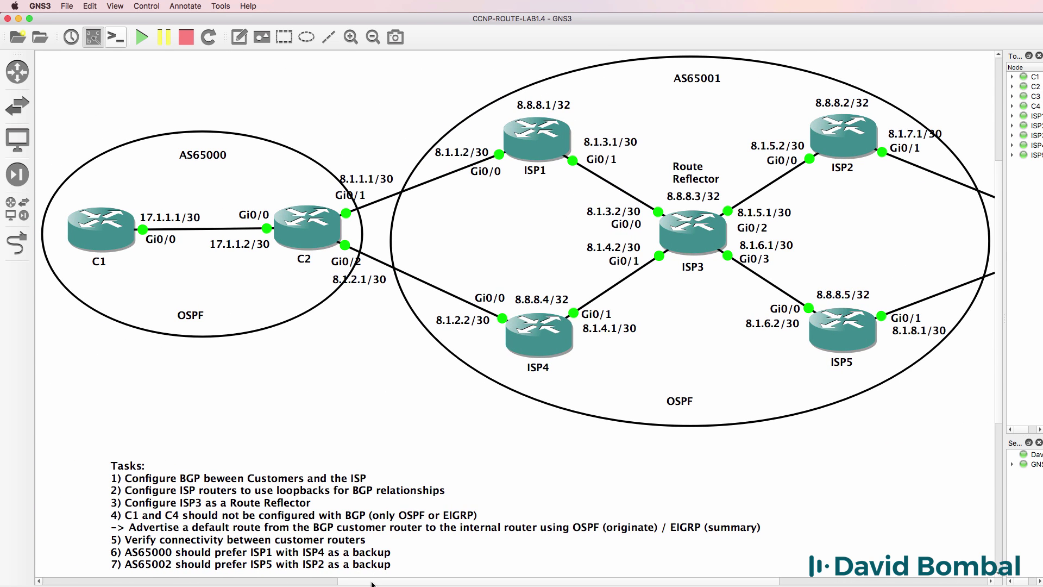
pyautogui.moveTo(380, 581); pyautogui.dragTo(634, 581)
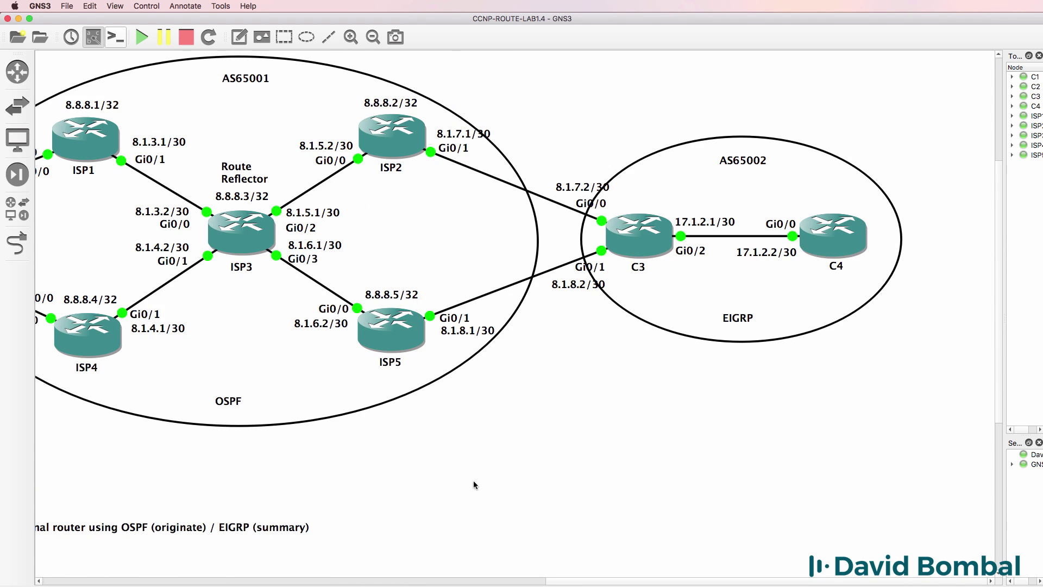
# Return to the C3 console, trace the route to 17.1.1.2 and highlight the first hop.
pyautogui.press('super+Tab')
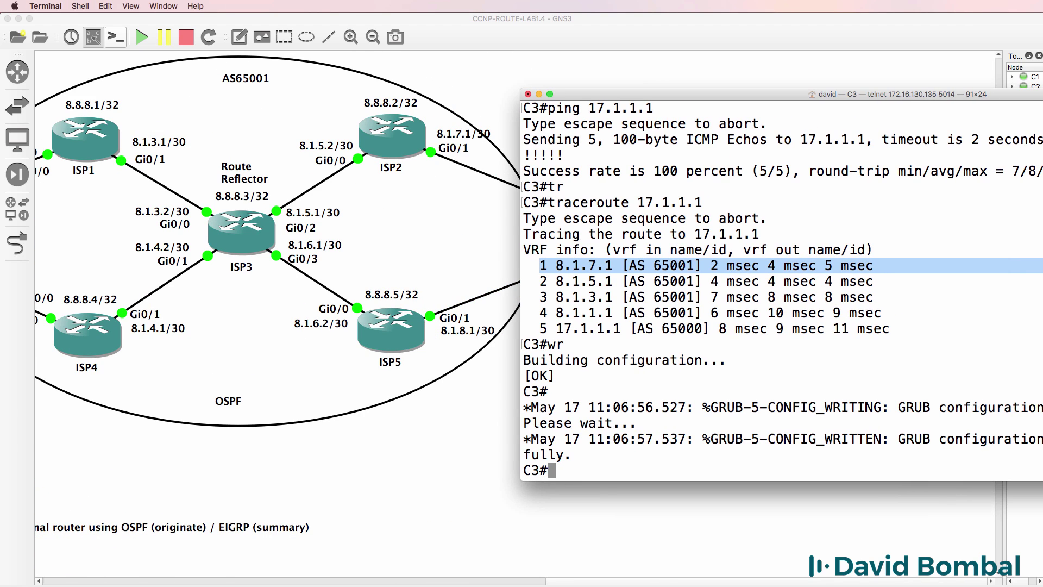
pyautogui.press('Up')
pyautogui.press('Up')
pyautogui.press('BackSpace')
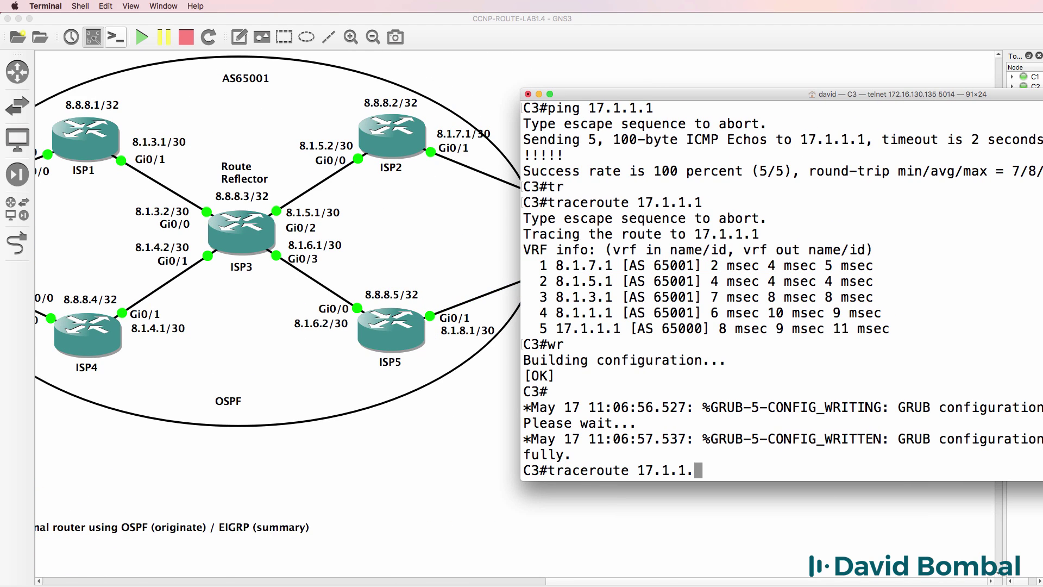
pyautogui.write('2')
pyautogui.press('Return')
pyautogui.moveTo(550, 413); pyautogui.dragTo(630, 408)
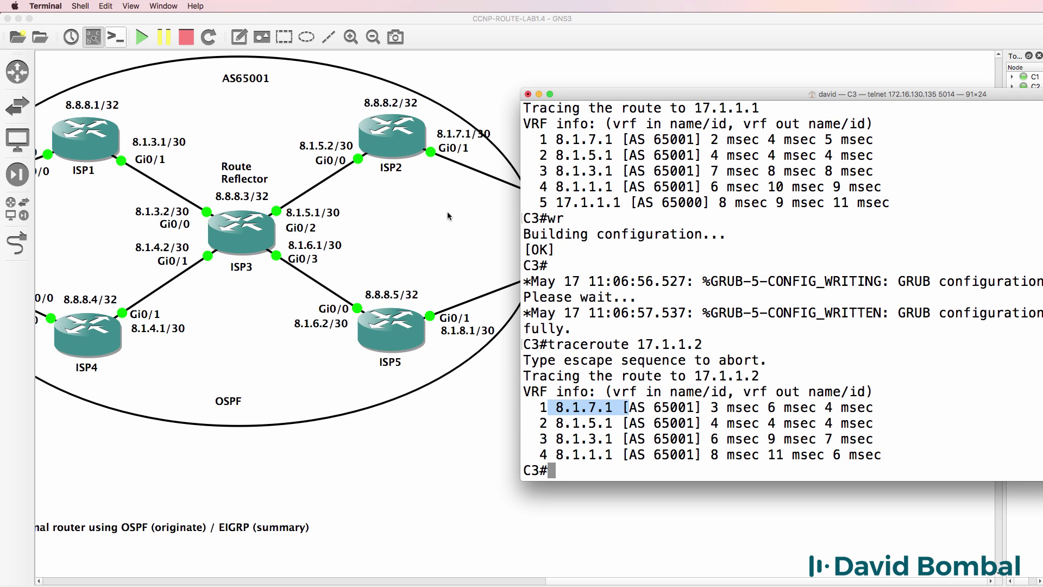
# Under BGP 65002 on C3, set the weight of neighbor 8.1.8.1 to 200.
pyautogui.write('conf t')
pyautogui.press('Return')
pyautogui.write('router b')
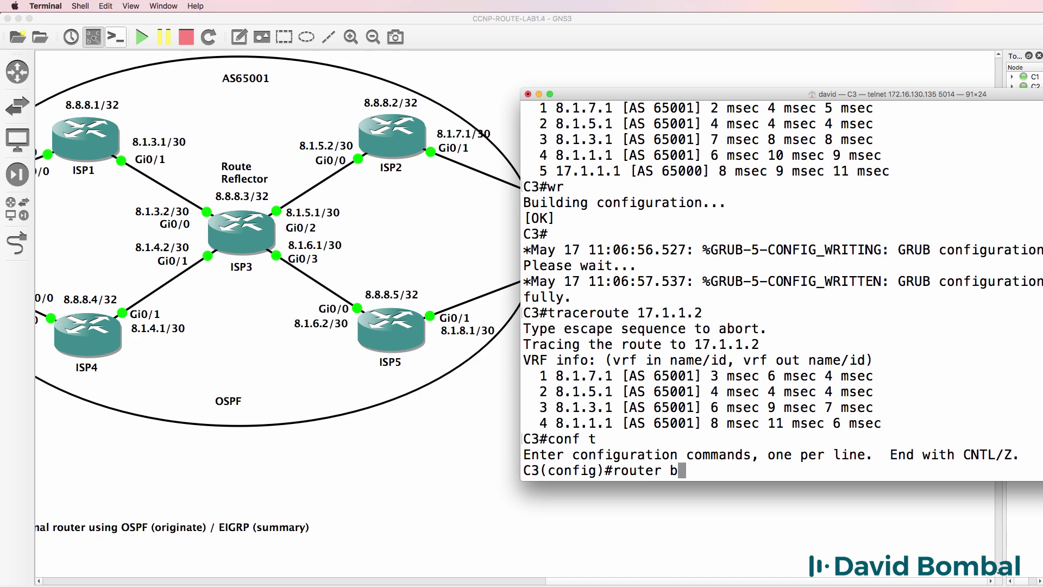
pyautogui.write('gp 65002')
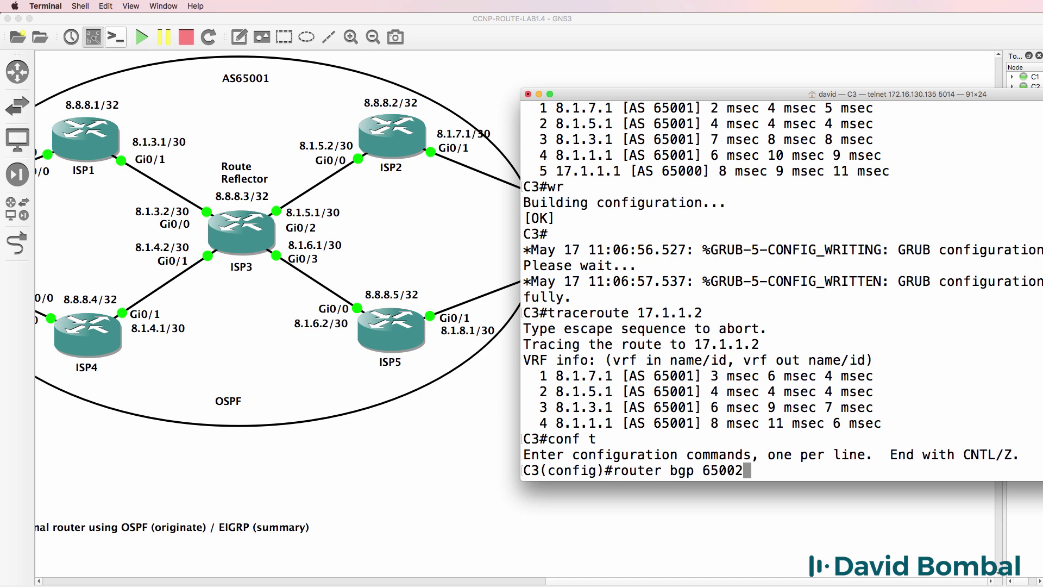
pyautogui.press('Return')
pyautogui.write('nei')
pyautogui.press('Tab')
pyautogui.write('8')
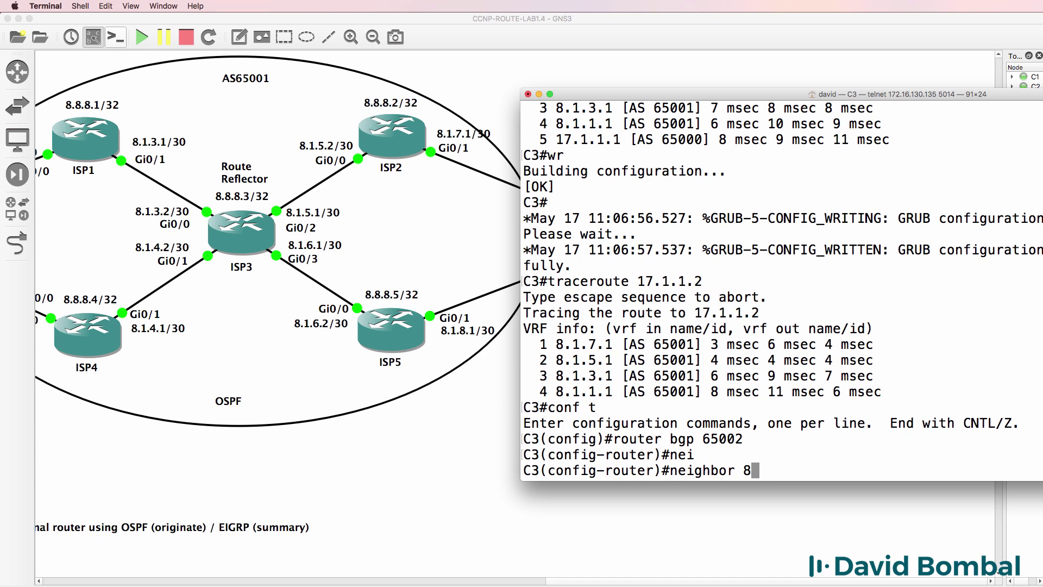
pyautogui.write('.1.8.1 we')
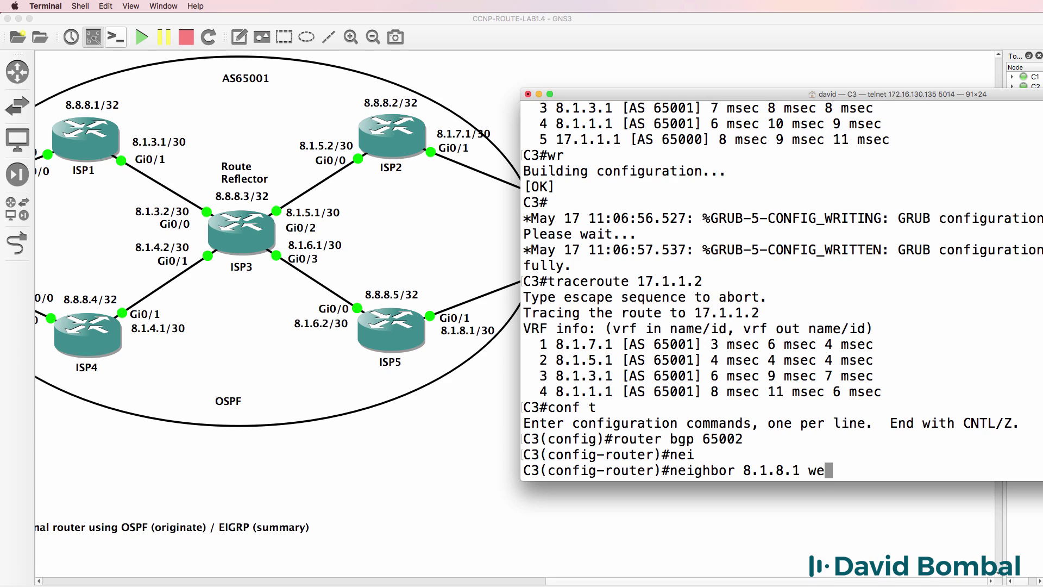
pyautogui.press('Tab')
pyautogui.write('100')
pyautogui.press('BackSpace')
pyautogui.press('BackSpace')
pyautogui.press('BackSpace')
pyautogui.write('200')
pyautogui.press('Return')
# Leave configuration mode on C3 and reset all BGP sessions with clear ip bgp *.
pyautogui.write('end')
pyautogui.press('Return')
pyautogui.write('clear ip bgp *')
pyautogui.press('Return')
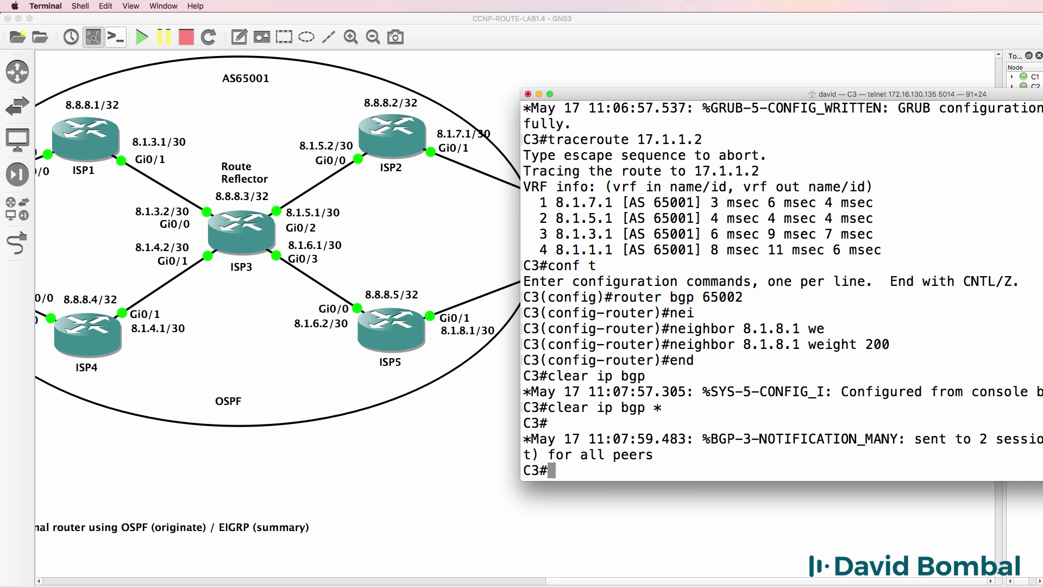
# Display the BGP table on C3 with show ip bgp, repeating the command until routes are listed.
pyautogui.press('Return')
pyautogui.write('sh ip bgp')
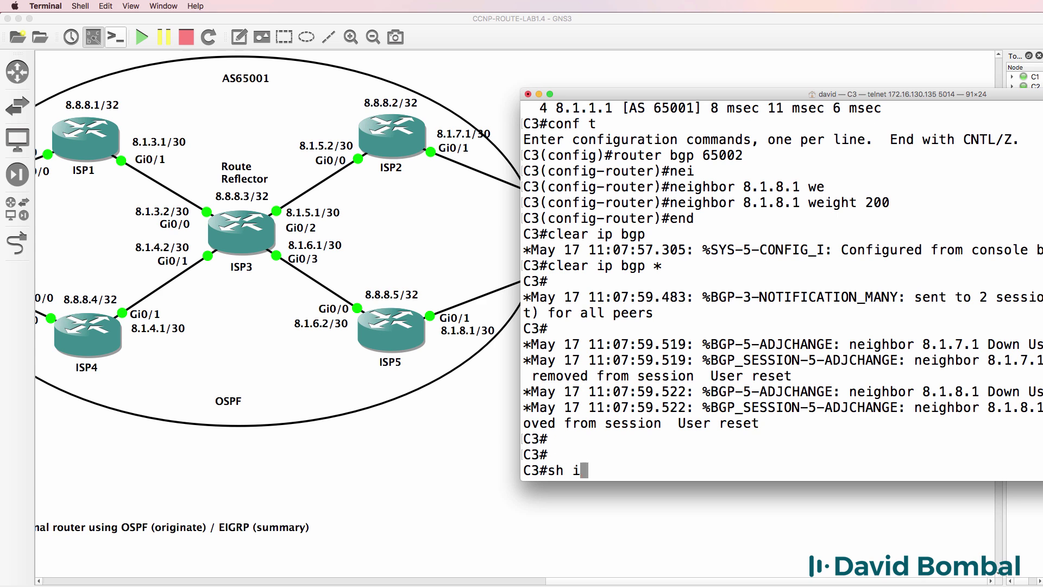
pyautogui.press('Return')
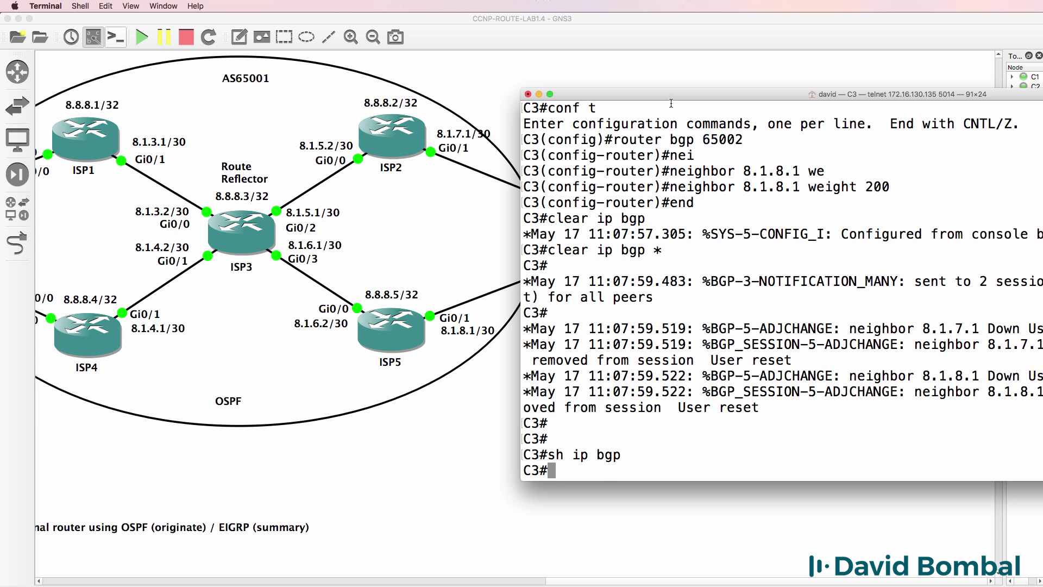
pyautogui.moveTo(668, 103); pyautogui.dragTo(401, 97)
pyautogui.write('sh ip bgp')
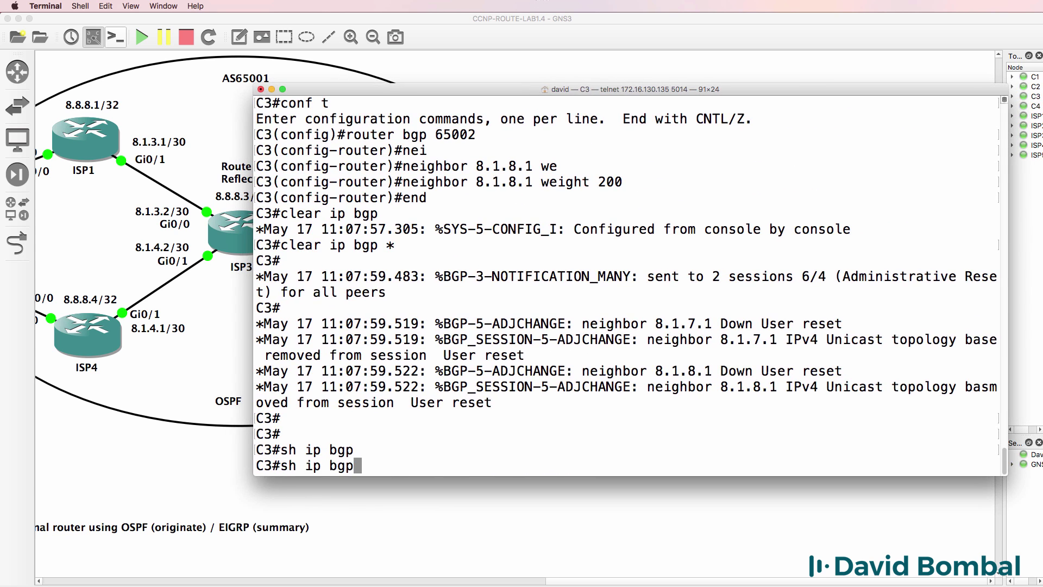
pyautogui.press('Return')
pyautogui.write('sh ip bgp')
pyautogui.press('Return')
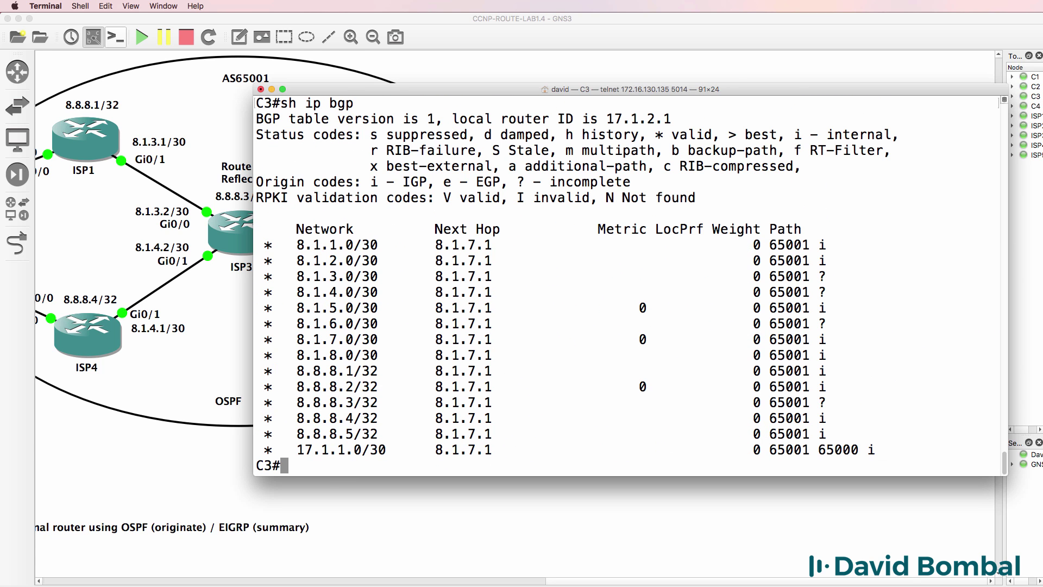
# Display the full BGP table on C3 again and highlight the next hops and weight for 17.1.1.0/30.
pyautogui.press('Up')
pyautogui.press('Return')
pyautogui.press('space')
pyautogui.moveTo(281, 433); pyautogui.dragTo(515, 438)
pyautogui.moveTo(420, 450); pyautogui.dragTo(505, 449)
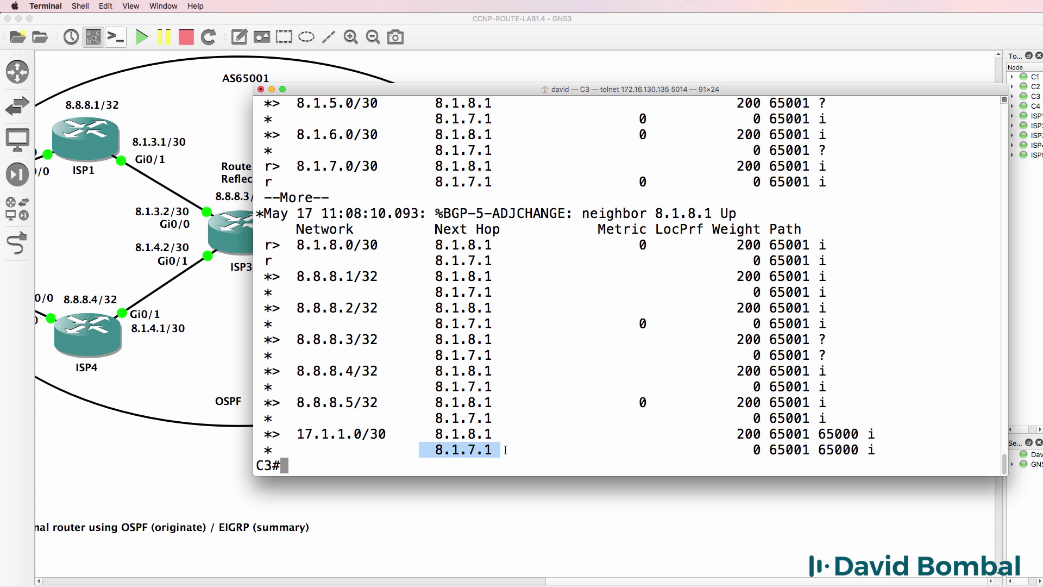
pyautogui.moveTo(436, 433); pyautogui.dragTo(541, 433)
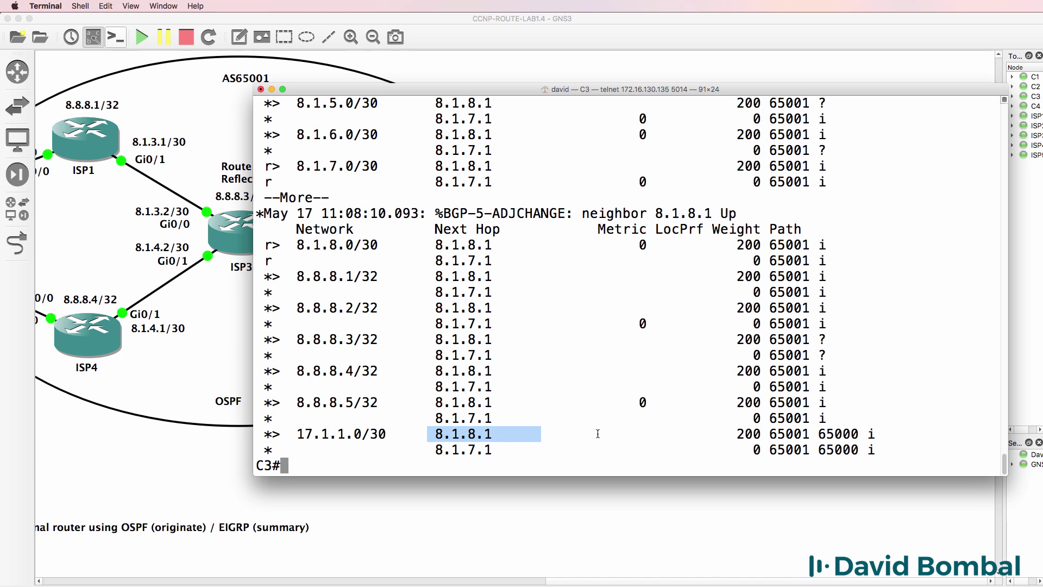
pyautogui.moveTo(710, 433); pyautogui.dragTo(743, 435)
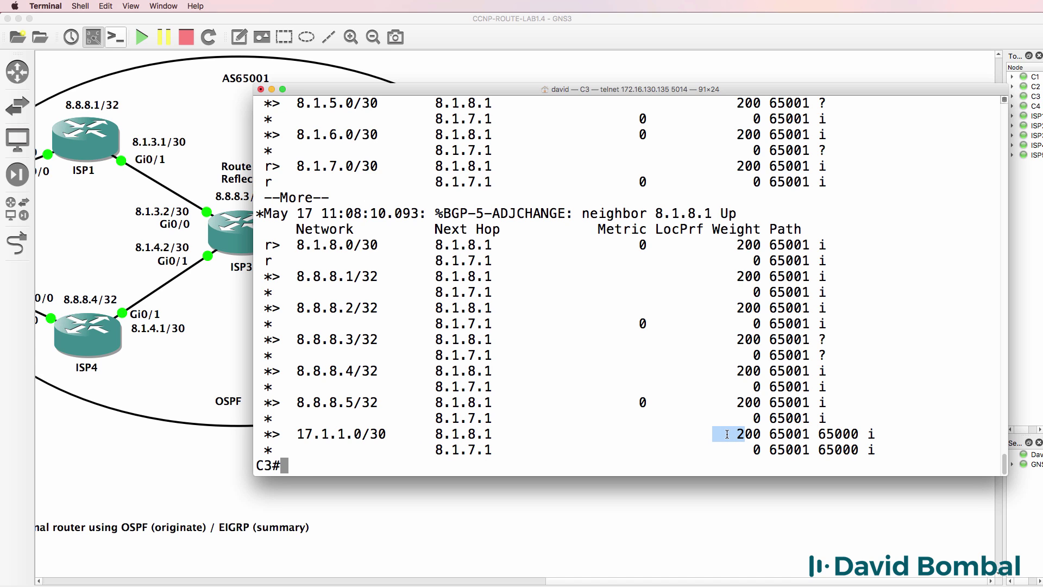
# Trace the route from C3 to 17.1.1.1 and highlight the first hop.
pyautogui.write('tr')
pyautogui.press('Tab')
pyautogui.write('171')
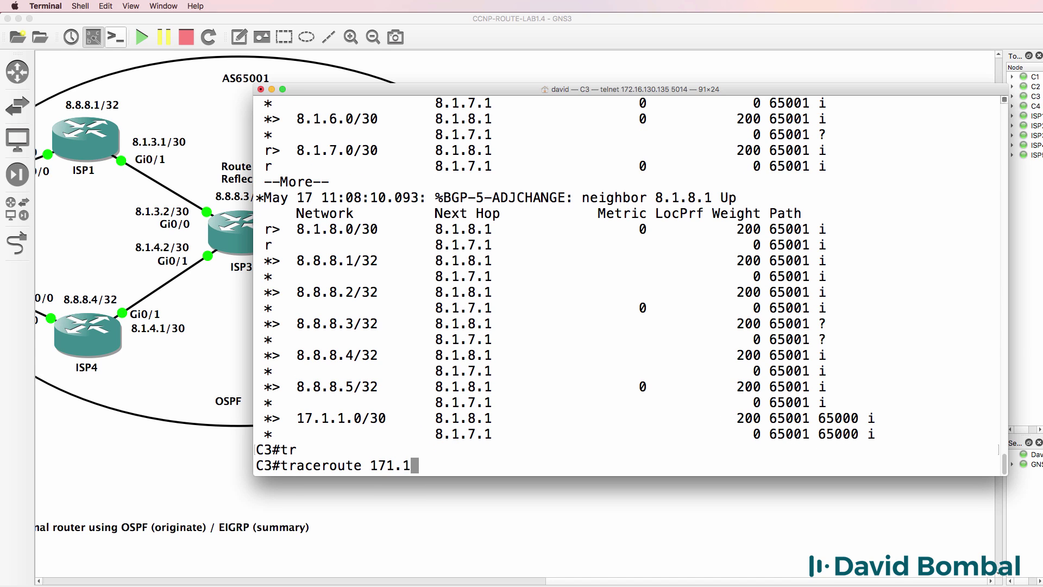
pyautogui.press('BackSpace')
pyautogui.write('.1.1.1')
pyautogui.press('Return')
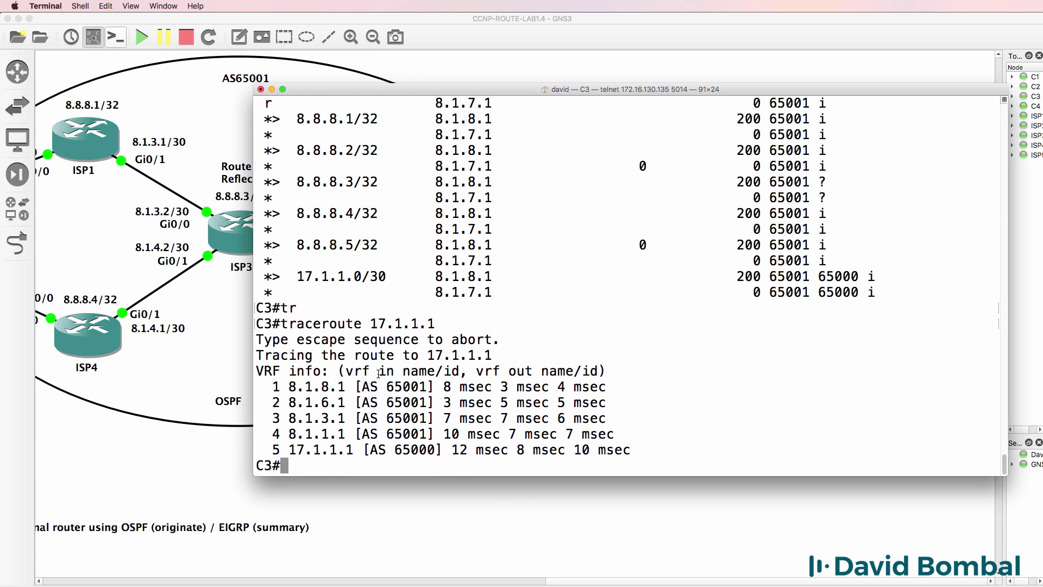
pyautogui.moveTo(284, 388); pyautogui.dragTo(361, 388)
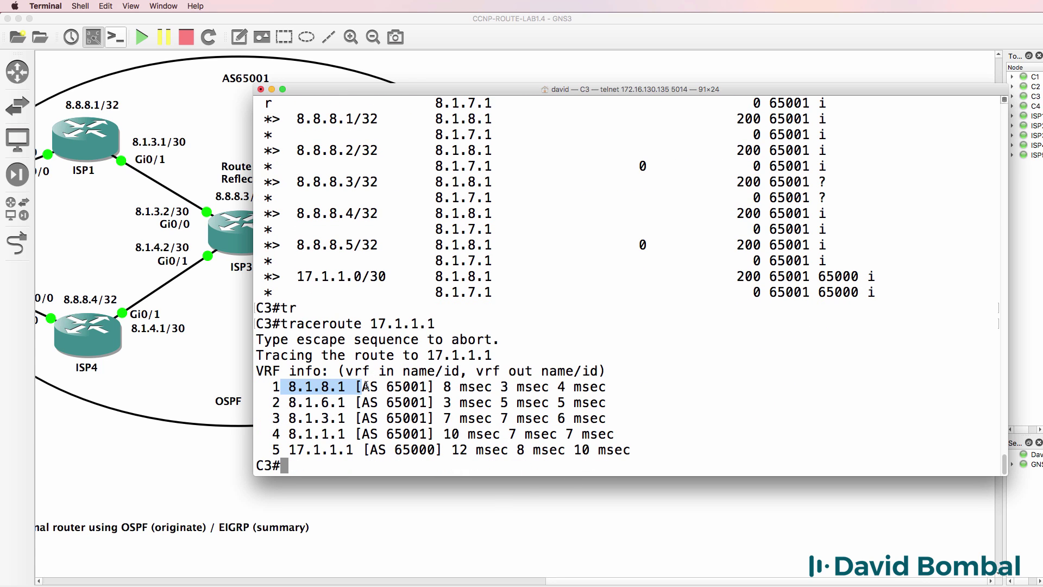
# Highlight the first hop of the earlier trace to 17.1.1.1 for comparison, and return to the current C3 prompt.
pyautogui.scroll(20, 364, 386)
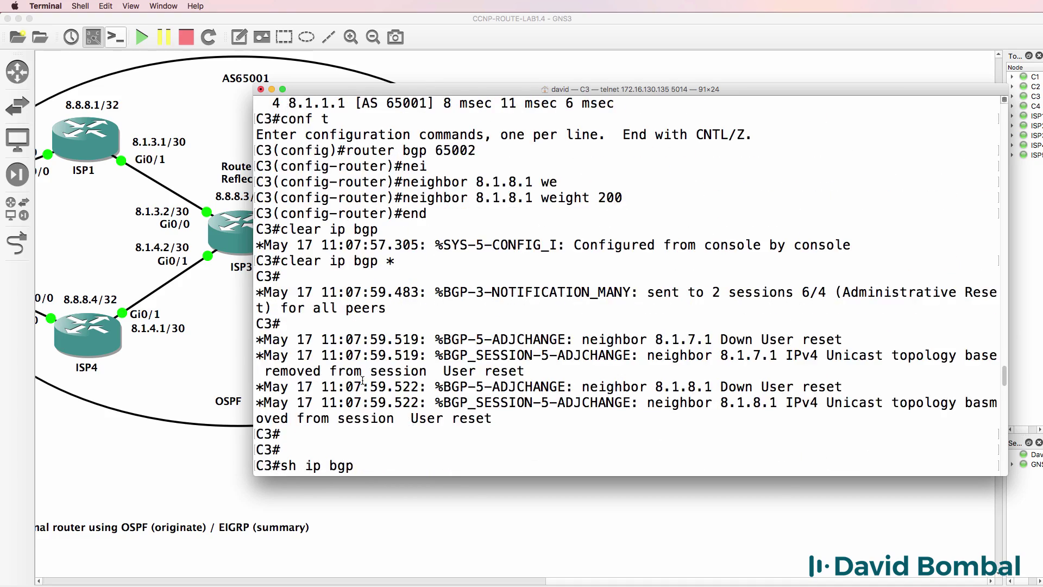
pyautogui.scroll(4, 363, 380)
pyautogui.moveTo(272, 229); pyautogui.dragTo(388, 228)
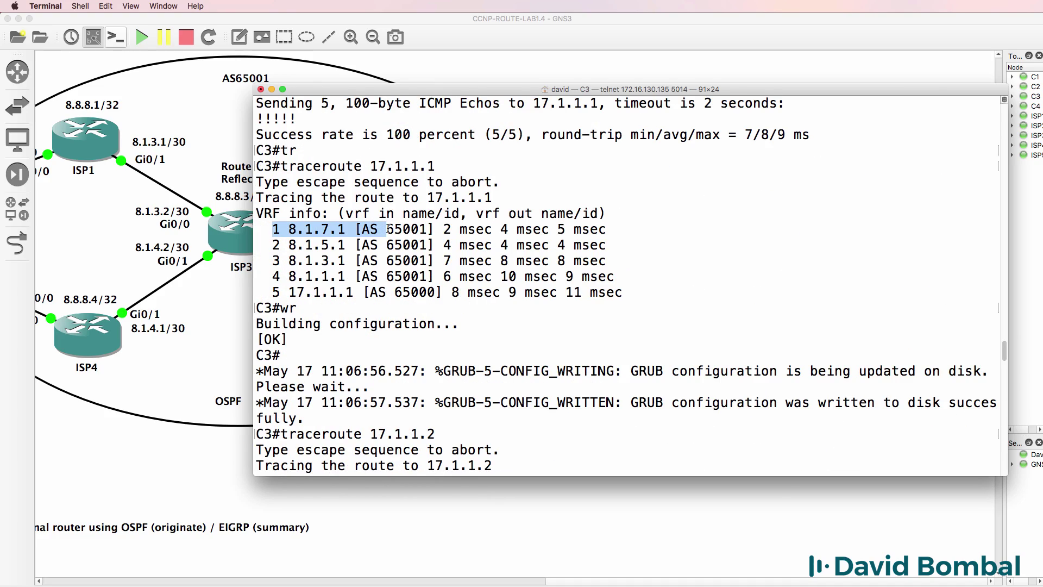
pyautogui.scroll(-20, 386, 341)
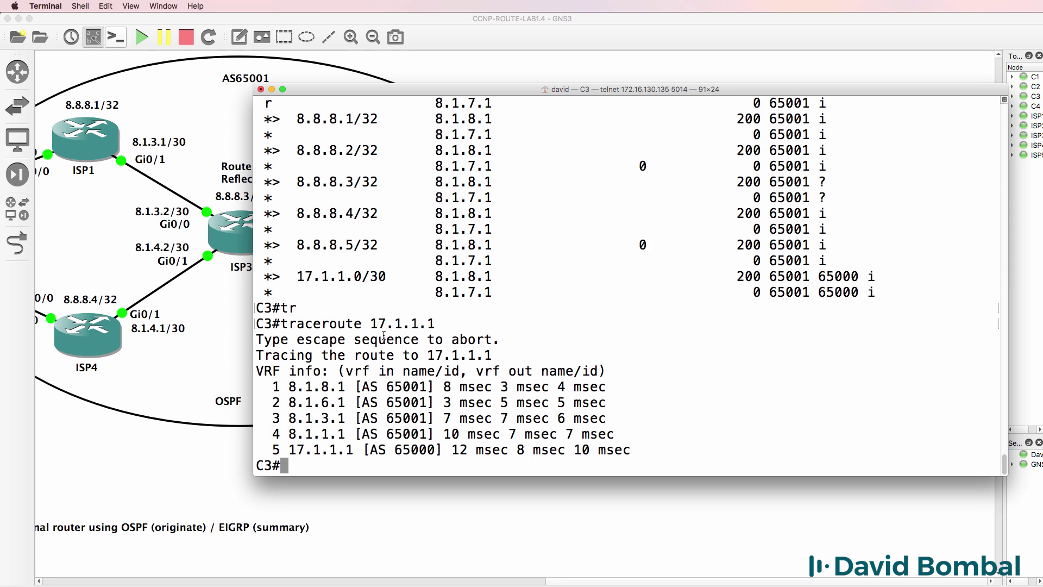
# Trace the route from C3 to 17.1.1.2.
pyautogui.press('Up')
pyautogui.press('BackSpace')
pyautogui.write('2')
pyautogui.press('Return')
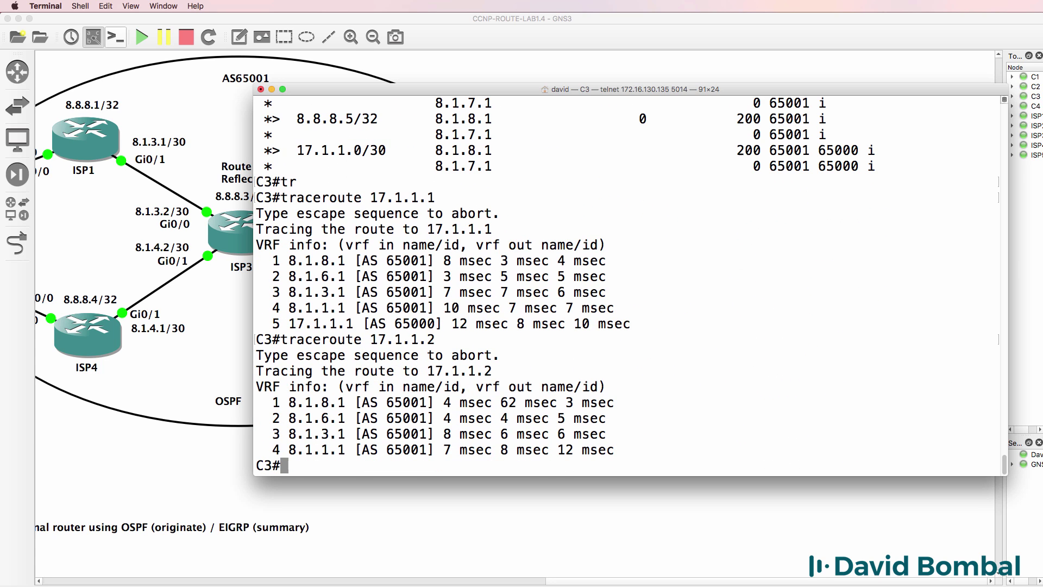
# Trace the route from C3 to ISP4's loopback 8.8.8.4 and highlight the first hop.
pyautogui.press('Up')
pyautogui.press('BackSpace')
pyautogui.press('BackSpace')
pyautogui.press('BackSpace')
pyautogui.press('BackSpace')
pyautogui.press('BackSpace')
pyautogui.press('BackSpace')
pyautogui.press('BackSpace')
pyautogui.press('BackSpace')
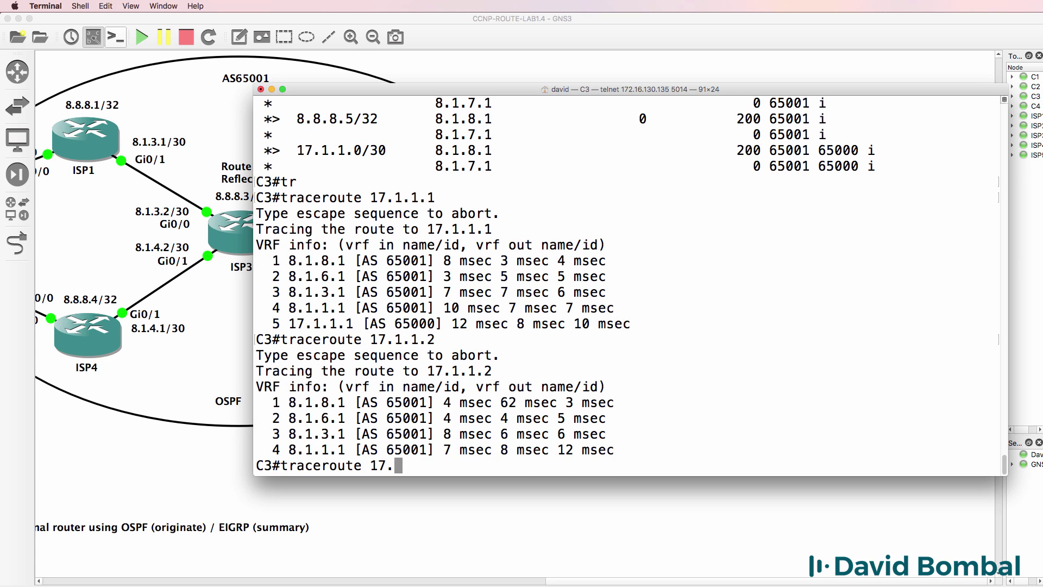
pyautogui.write('8.8.8.4')
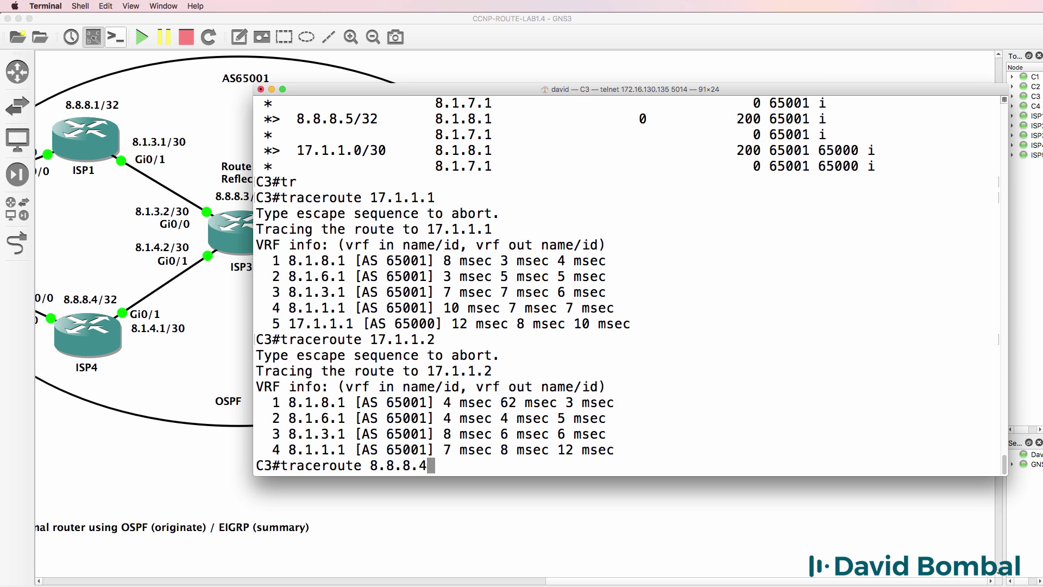
pyautogui.press('Return')
pyautogui.moveTo(285, 420); pyautogui.dragTo(640, 430)
# Uncover the topology to check the traced path, and save C3's configuration with wr.
pyautogui.moveTo(408, 95); pyautogui.dragTo(815, 110)
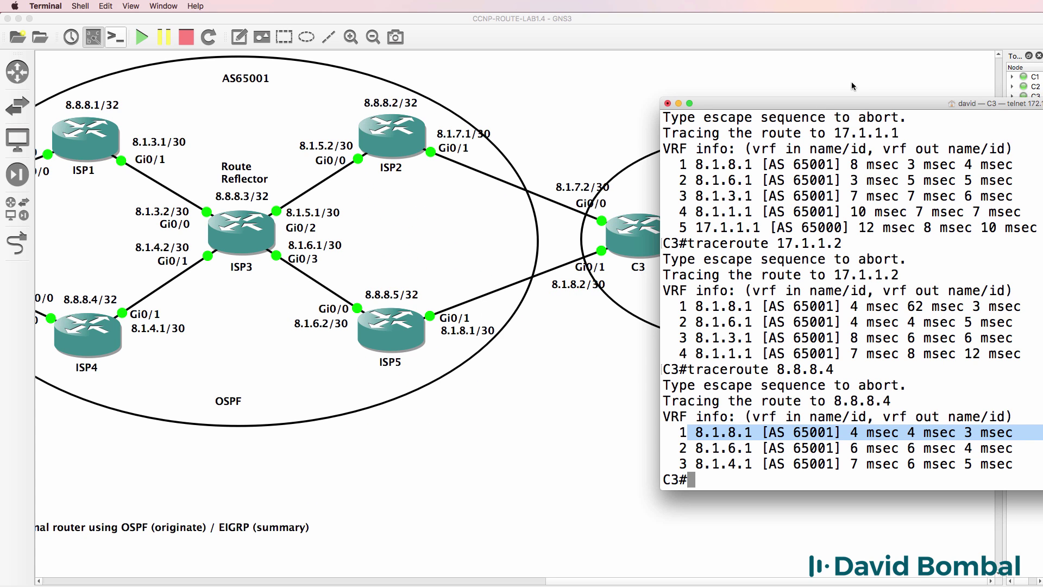
pyautogui.moveTo(851, 99); pyautogui.dragTo(289, 108)
pyautogui.write('wr')
pyautogui.press('Return')
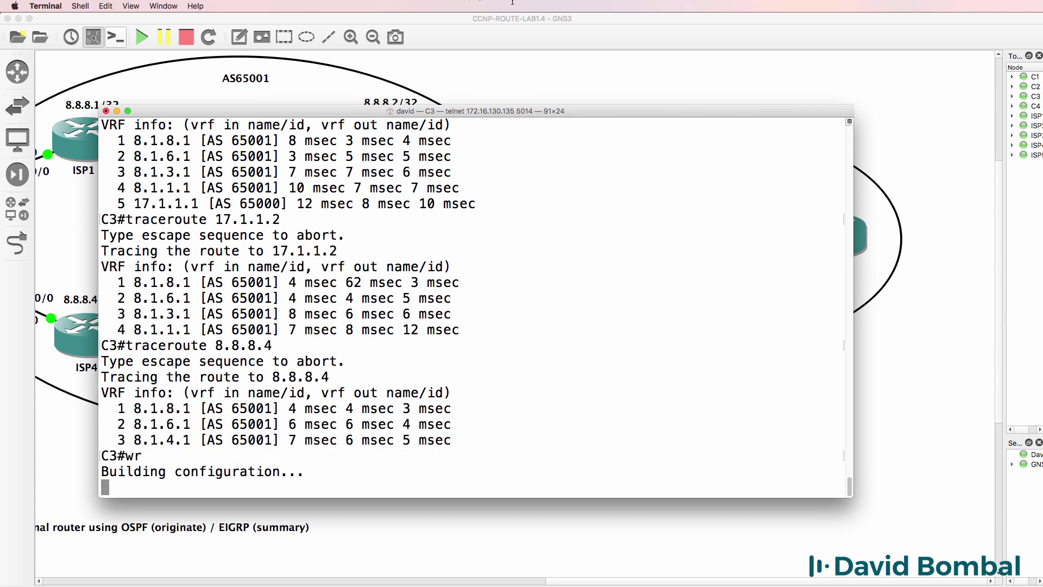
# Switch to the C4 console and display its routing table and active routing protocols.
pyautogui.click(547, 39)
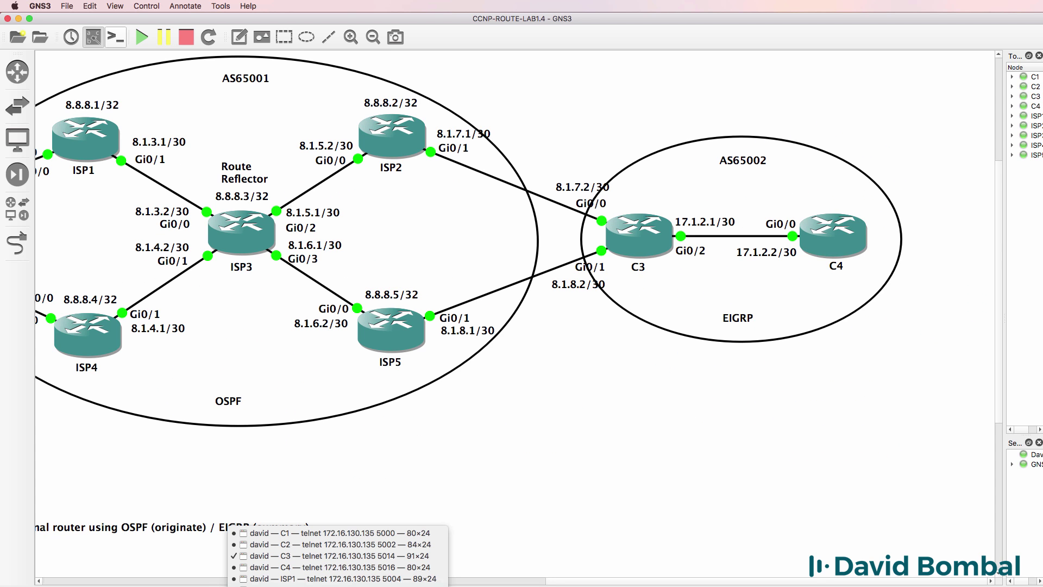
pyautogui.click(339, 567)
pyautogui.moveTo(543, 217); pyautogui.dragTo(189, 127)
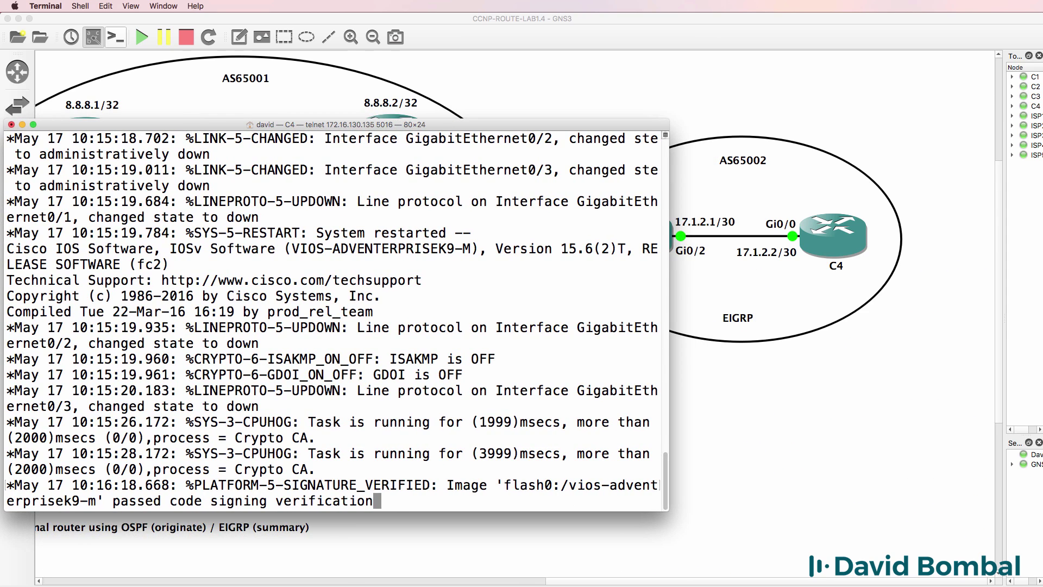
pyautogui.press('Return')
pyautogui.write('sh ip route')
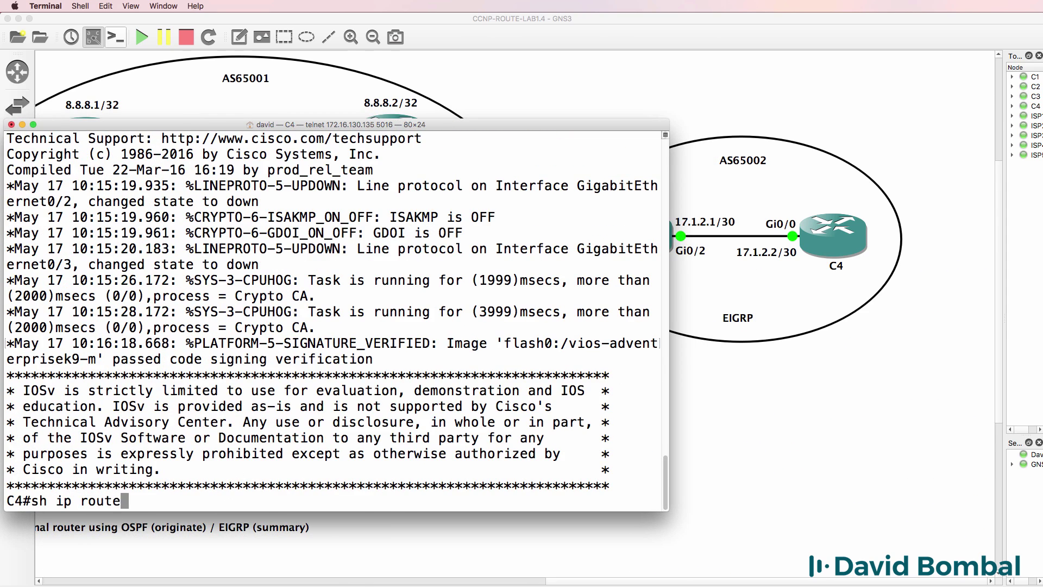
pyautogui.press('Return')
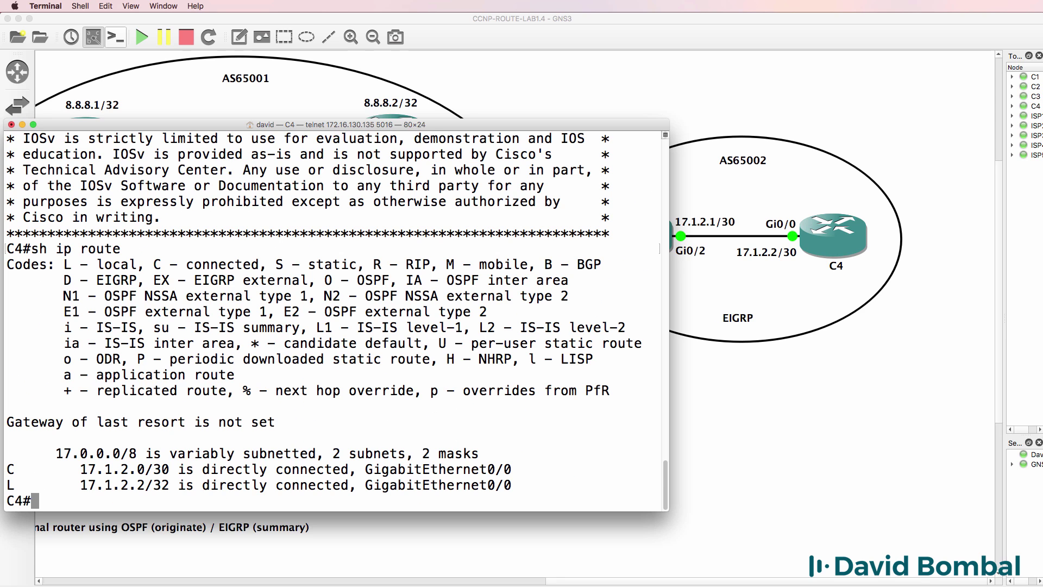
pyautogui.write('sh ip prot')
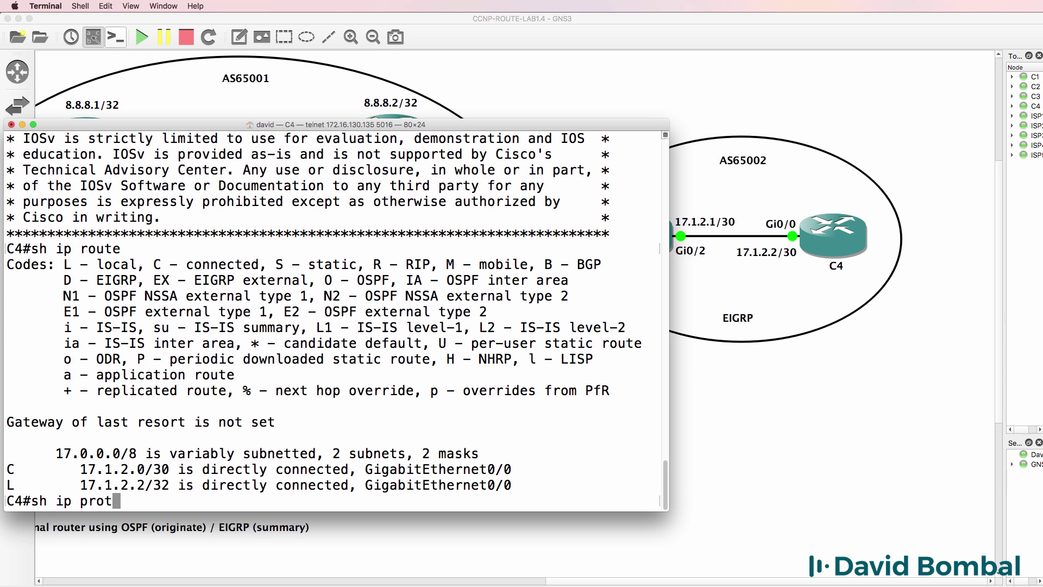
pyautogui.press('Return')
# Enter global configuration mode on C4 and start EIGRP process 100.
pyautogui.write('conf t')
pyautogui.press('Return')
pyautogui.write('rotu')
pyautogui.press('BackSpace')
pyautogui.press('BackSpace')
pyautogui.write('uter b')
pyautogui.press('BackSpace')
pyautogui.write('eigrp 100')
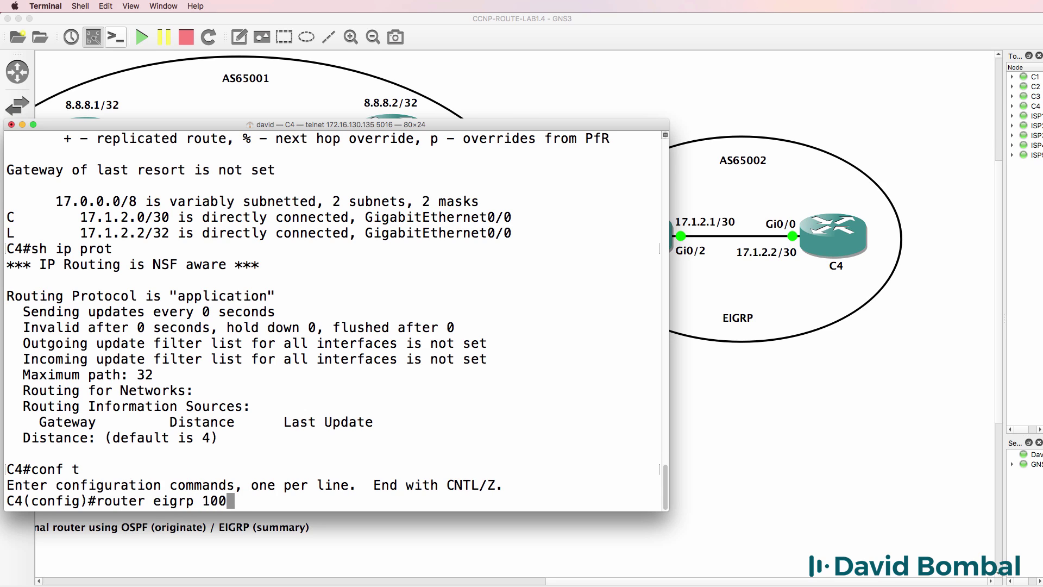
pyautogui.press('Return')
# Enable EIGRP 100 on C4 for network 17.1.2.2 0.0.0.0 and leave configuration mode.
pyautogui.write('net')
pyautogui.press('Tab')
pyautogui.write('17')
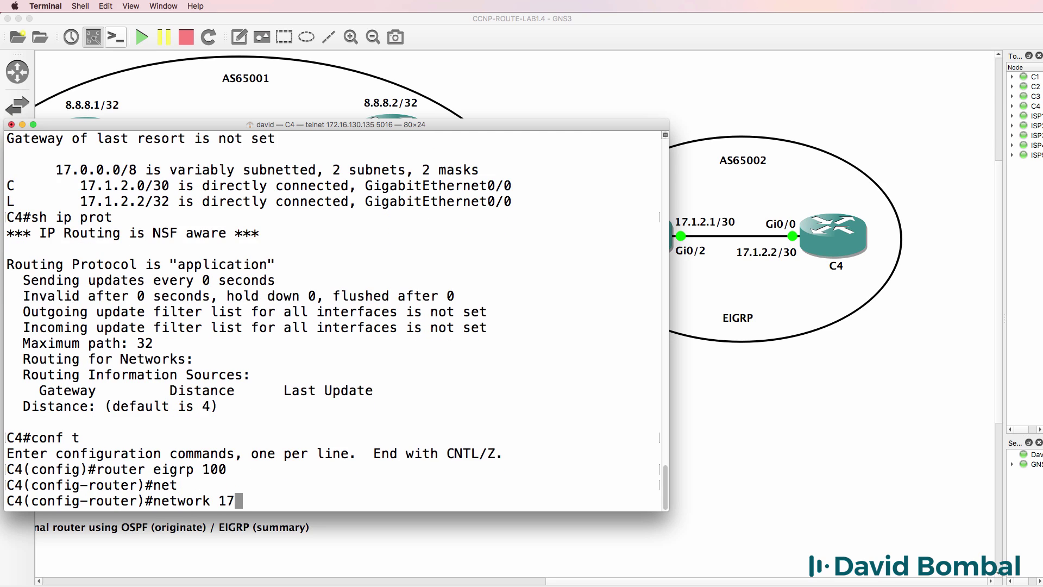
pyautogui.write('.1.2.2 0.0.0.0')
pyautogui.press('Return')
pyautogui.write('end')
pyautogui.press('Return')
pyautogui.press('Return')
pyautogui.press('Return')
pyautogui.press('Return')
# Display C4's EIGRP neighbors and its updated routing table.
pyautogui.write('sh ip ei')
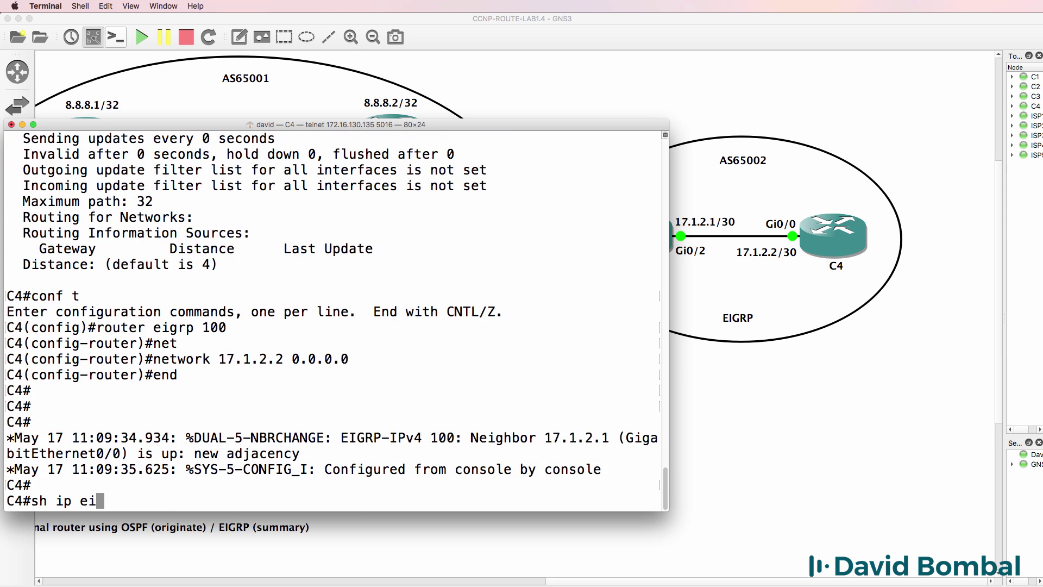
pyautogui.press('Tab')
pyautogui.write('n')
pyautogui.press('Tab')
pyautogui.press('Return')
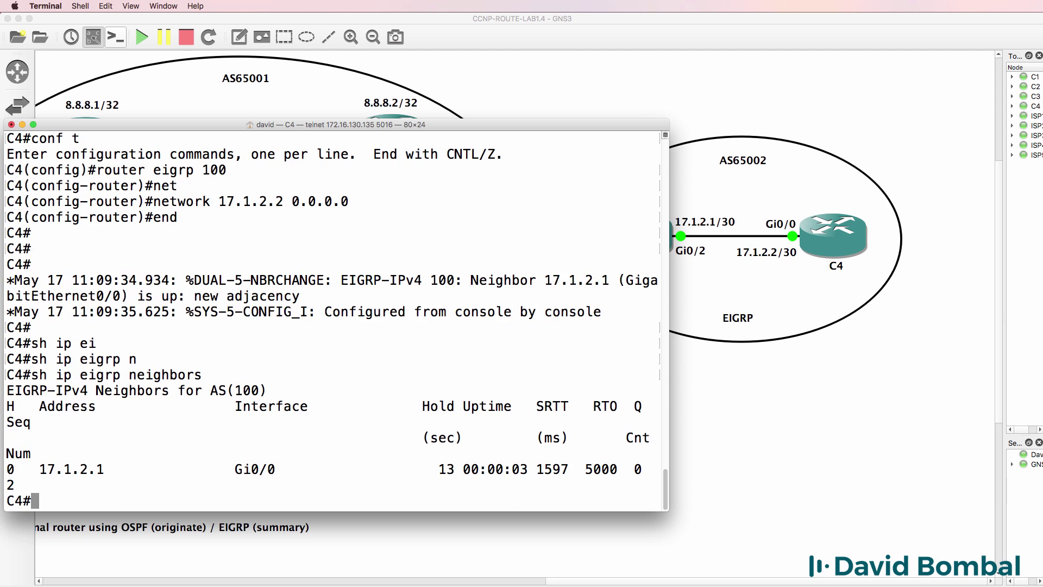
pyautogui.write('sh ip route')
pyautogui.press('Return')
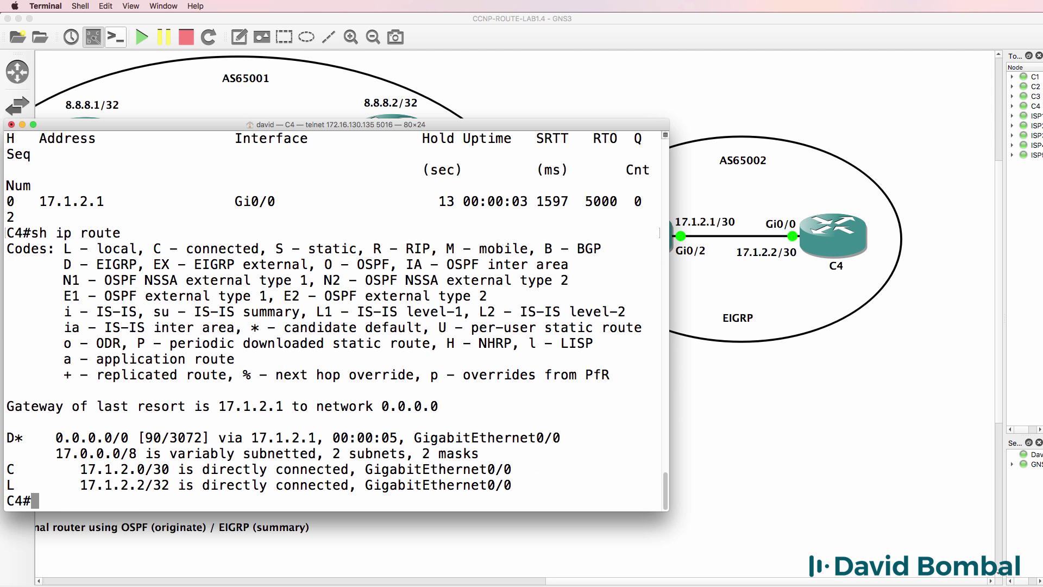
# Trace the route from C4 to 17.1.1.1, abort the trace and run it again.
pyautogui.write('tr')
pyautogui.press('Tab')
pyautogui.write('171.1.')
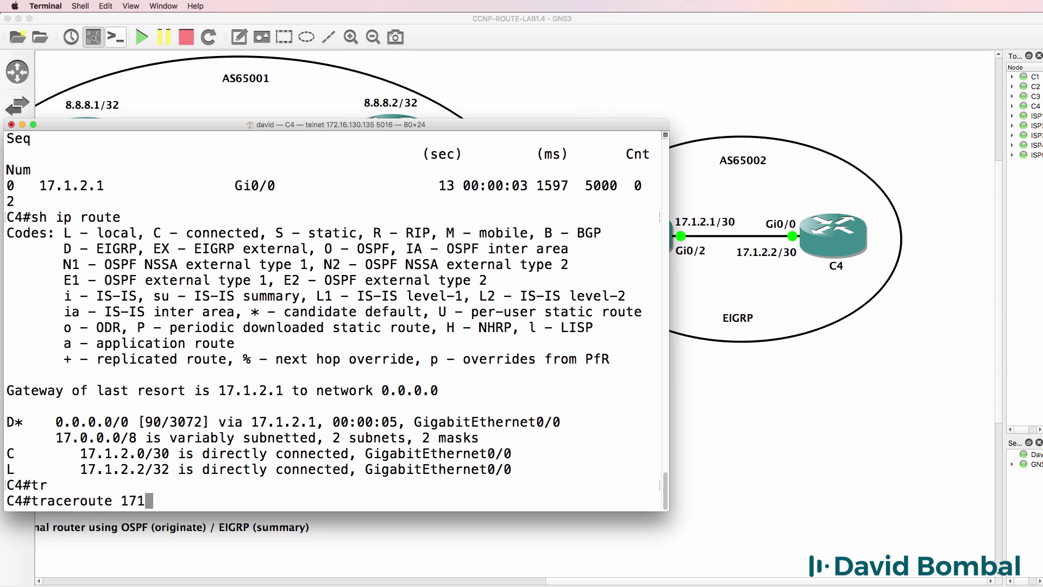
pyautogui.press('BackSpace')
pyautogui.press('BackSpace')
pyautogui.press('BackSpace')
pyautogui.press('BackSpace')
pyautogui.write('1.1.')
pyautogui.press('BackSpace')
pyautogui.press('BackSpace')
pyautogui.press('BackSpace')
pyautogui.press('BackSpace')
pyautogui.write('.1.1.1')
pyautogui.press('Return')
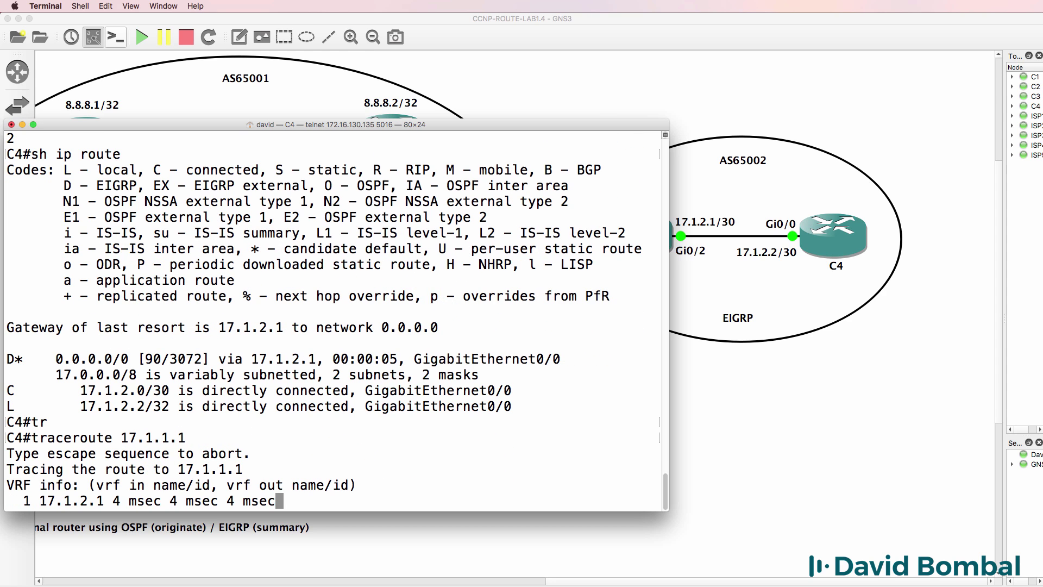
pyautogui.hotkey('ctrl', 'shift', '6')
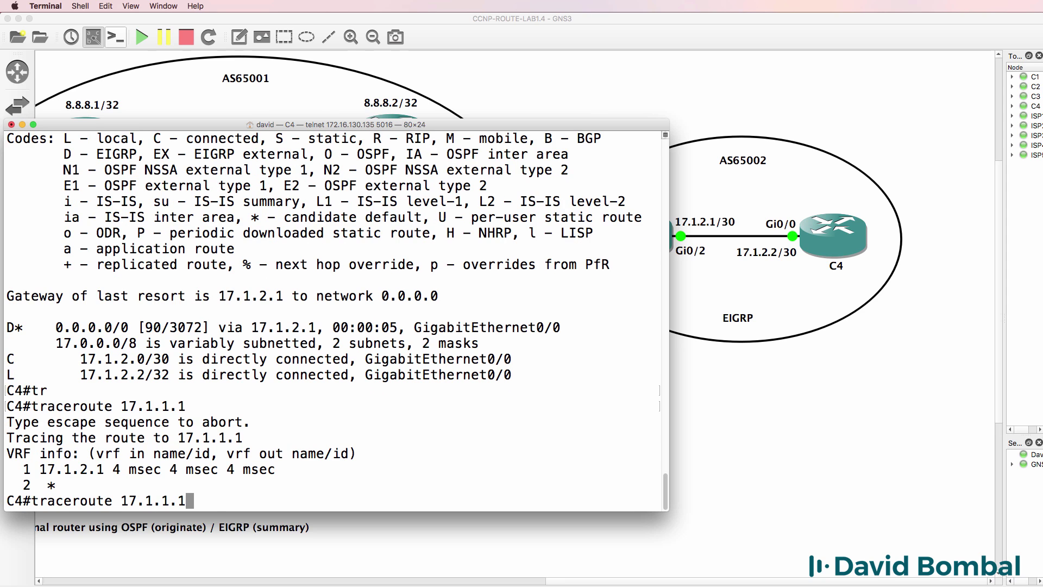
pyautogui.press('Return')
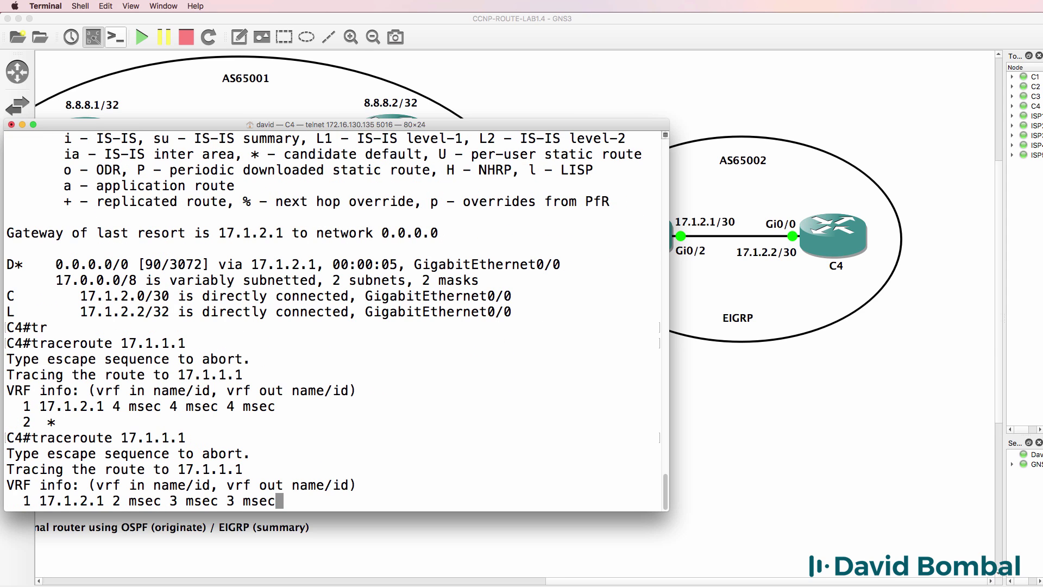
# Switch to the C3 console and display the BGP section of its running configuration.
pyautogui.click(628, 45)
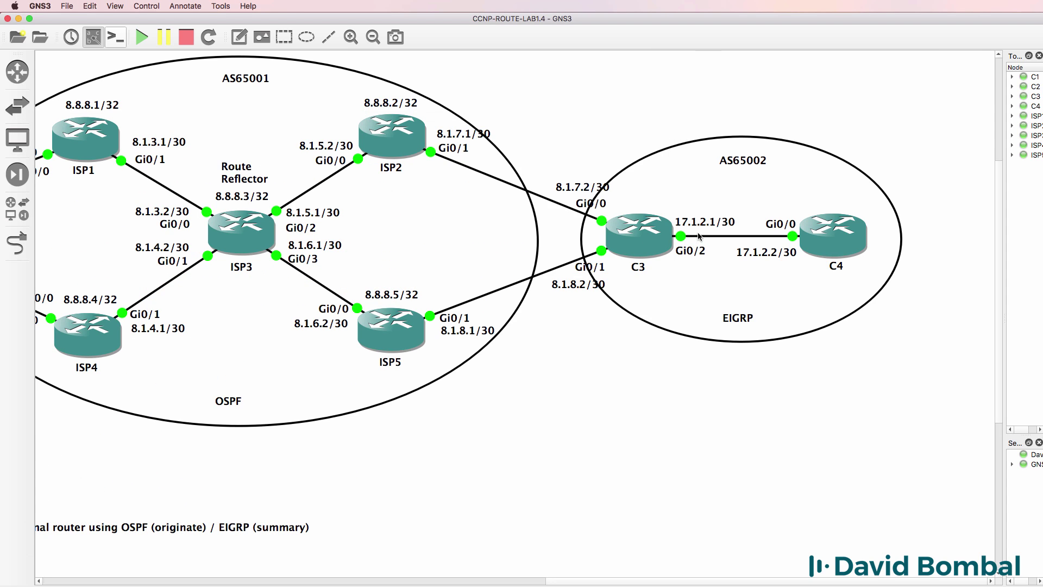
pyautogui.rightClick(323, 584)
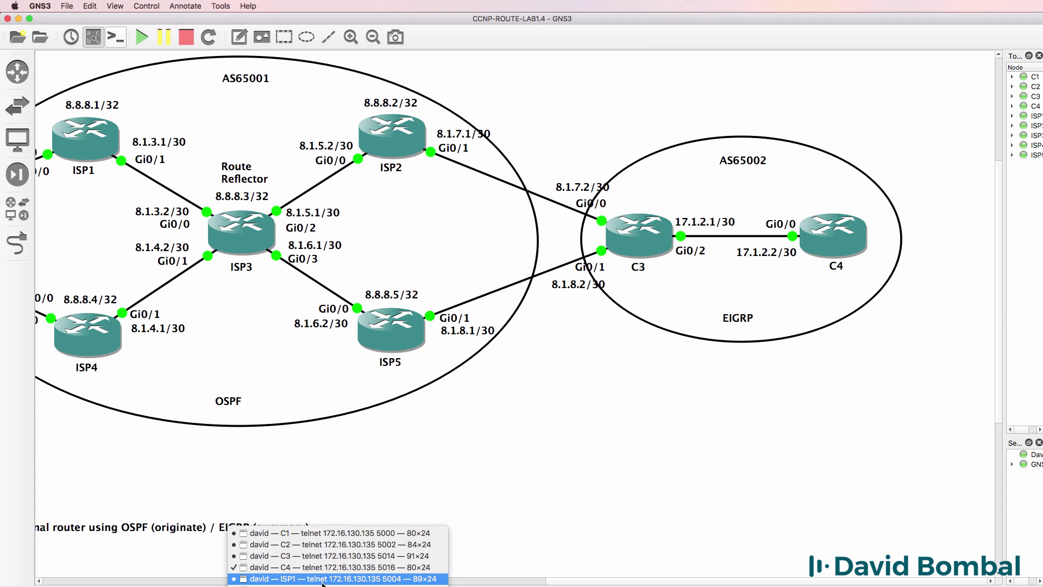
pyautogui.click(332, 557)
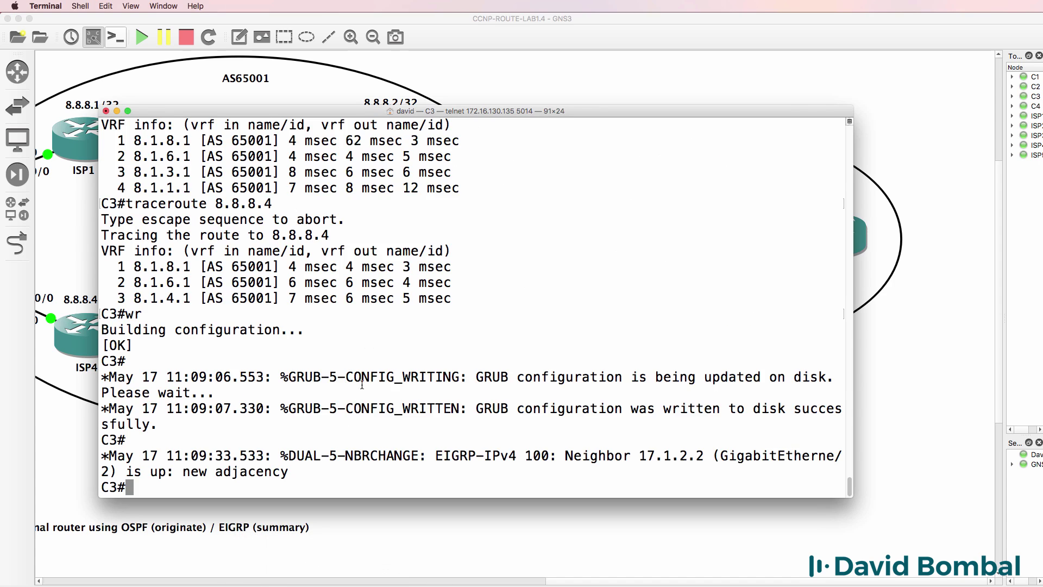
pyautogui.press('Return')
pyautogui.press('Return')
pyautogui.press('Return')
pyautogui.write('sh run | se')
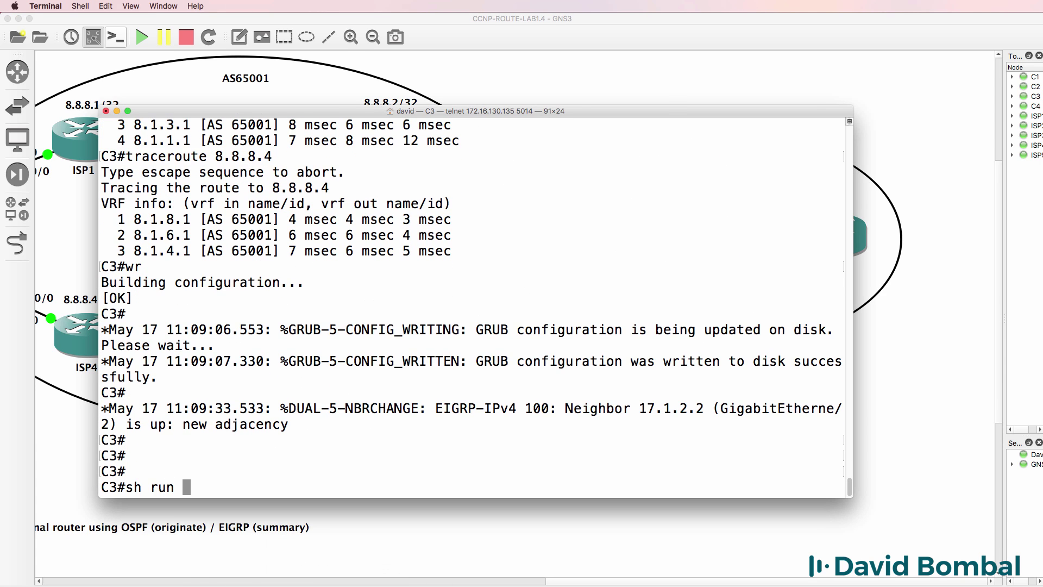
pyautogui.press('Tab')
pyautogui.write('bgp')
pyautogui.press('Return')
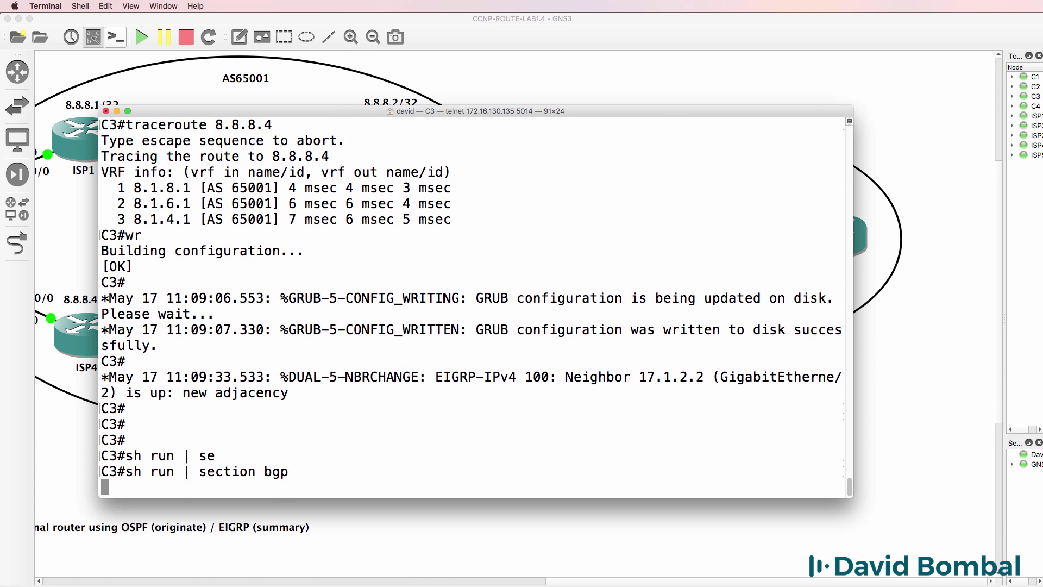
# Enter global configuration mode on C3 and open BGP process 65002.
pyautogui.write('conf t')
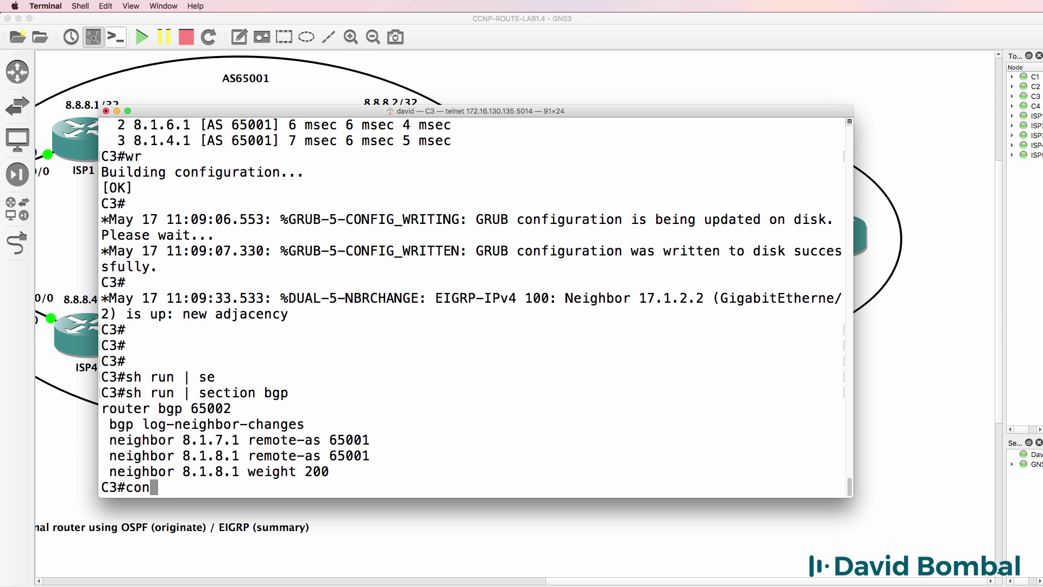
pyautogui.press('Return')
pyautogui.write('routerb')
pyautogui.press('BackSpace')
pyautogui.press('BackSpace')
pyautogui.write('bgp 65002')
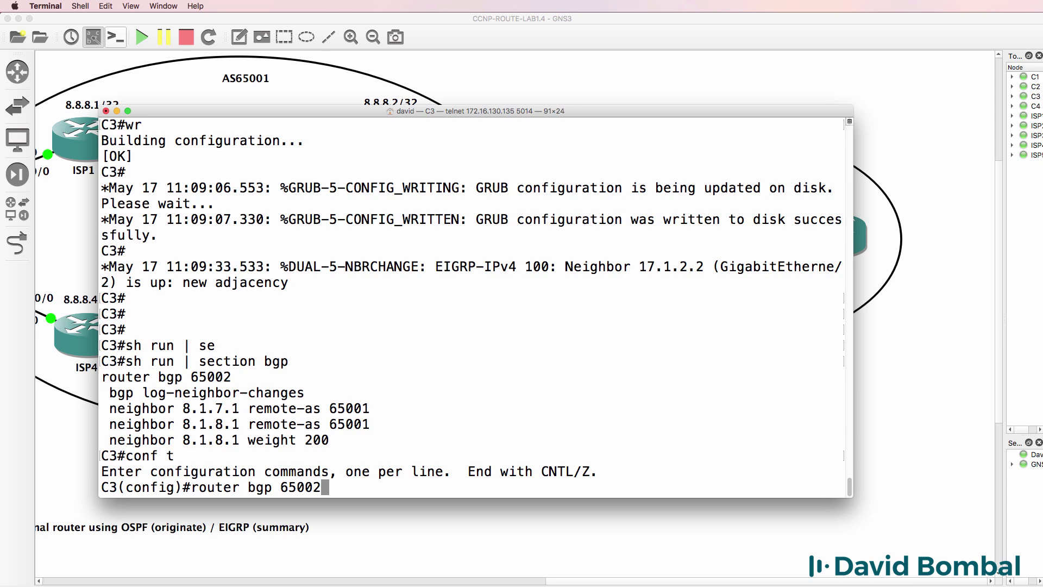
pyautogui.press('Return')
# Advertise network 17.1.2.0 mask 255.255.255.252 in C3's BGP process and leave configuration mode.
pyautogui.moveTo(599, 111)
pyautogui.mouseDown()
pyautogui.moveTo(652, 263)
pyautogui.moveTo(609, 106)
pyautogui.mouseUp()
pyautogui.write('net')
pyautogui.press('Tab')
pyautogui.write('17.1.2.')
pyautogui.press('BackSpace')
pyautogui.press('BackSpace')
pyautogui.write('.1.2.0')
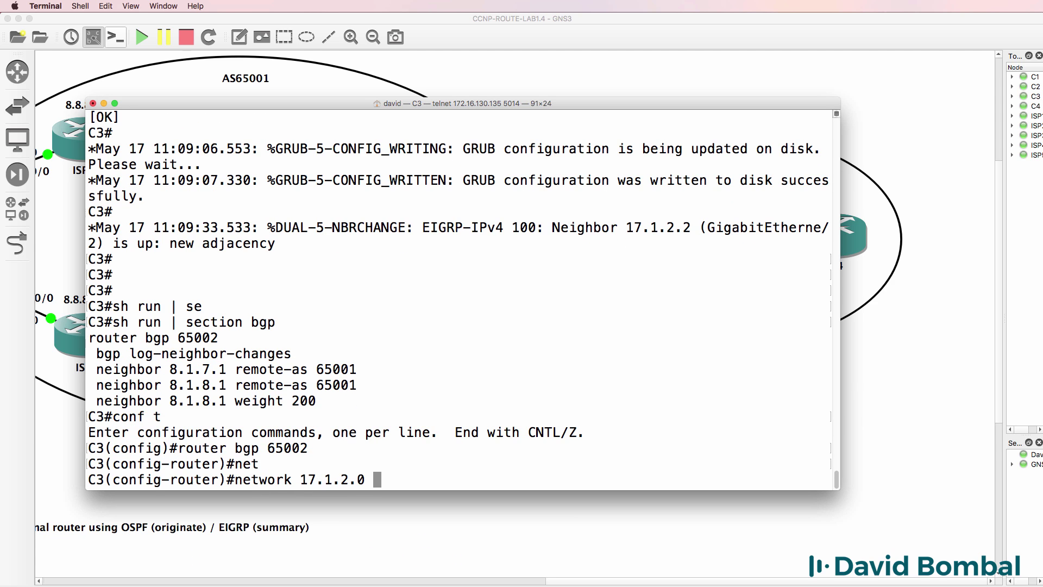
pyautogui.moveTo(353, 104)
pyautogui.mouseDown()
pyautogui.moveTo(411, 257)
pyautogui.moveTo(404, 358)
pyautogui.moveTo(408, 27)
pyautogui.moveTo(371, 100)
pyautogui.mouseUp()
pyautogui.write('mask 255.255.255.25')
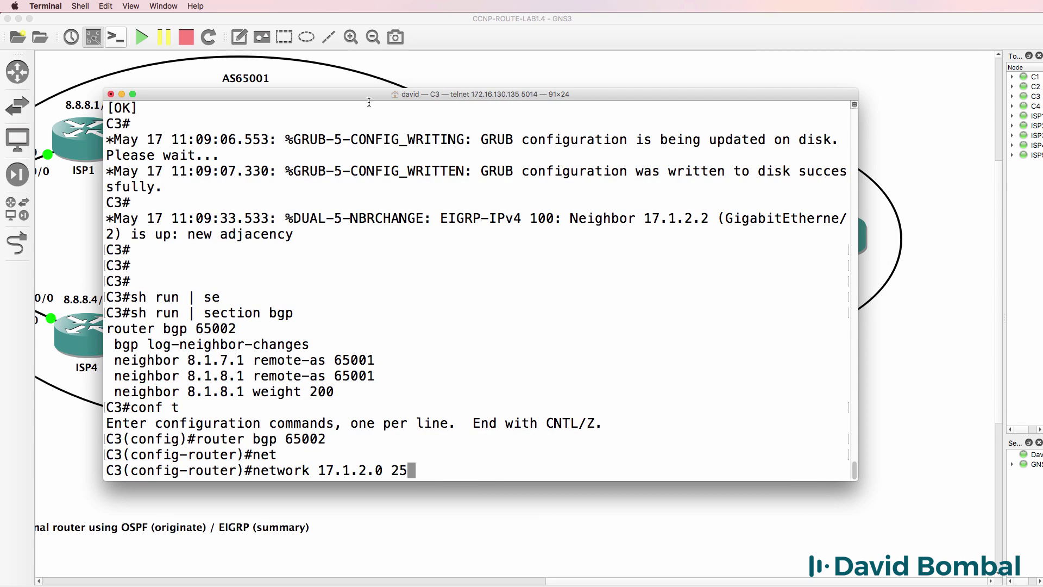
pyautogui.write('2')
pyautogui.press('Return')
pyautogui.write('end')
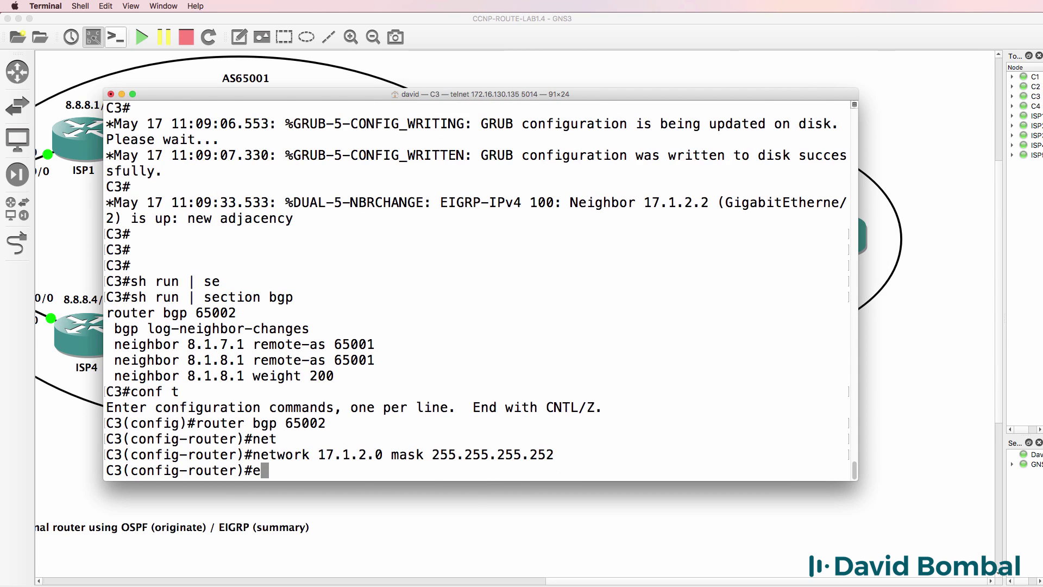
pyautogui.press('Return')
# Check C3's BGP table for the 17.1.2.0/30 network and save C3's configuration.
pyautogui.write('sh ip bgp')
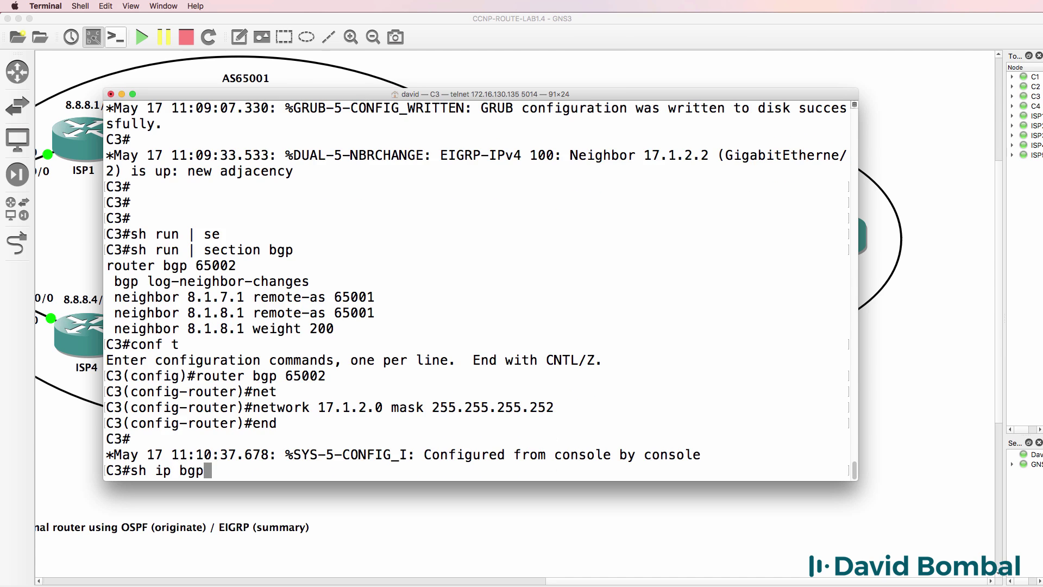
pyautogui.press('Return')
pyautogui.press('space')
pyautogui.moveTo(143, 450); pyautogui.dragTo(410, 450)
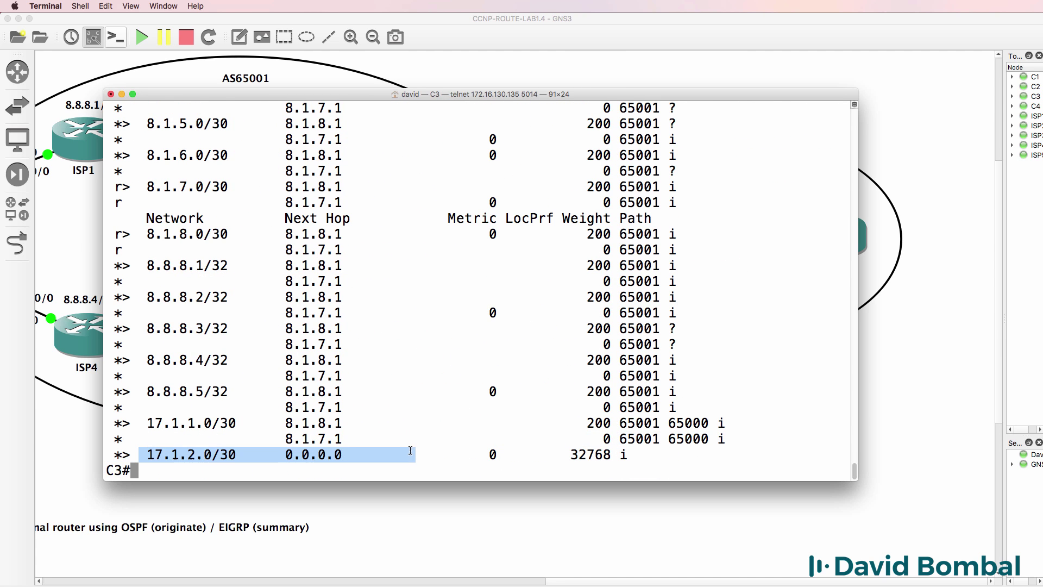
pyautogui.write('wr')
pyautogui.press('Return')
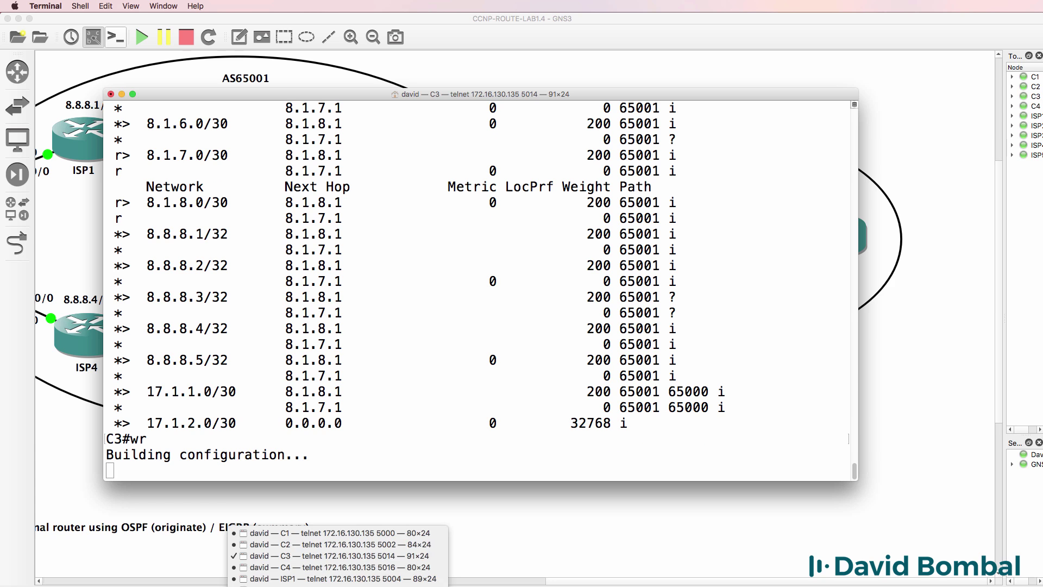
# Return to the C4 console, repeat the traceroute to 17.1.1.1 and examine its hops.
pyautogui.click(304, 567)
pyautogui.press('Up')
pyautogui.press('Return')
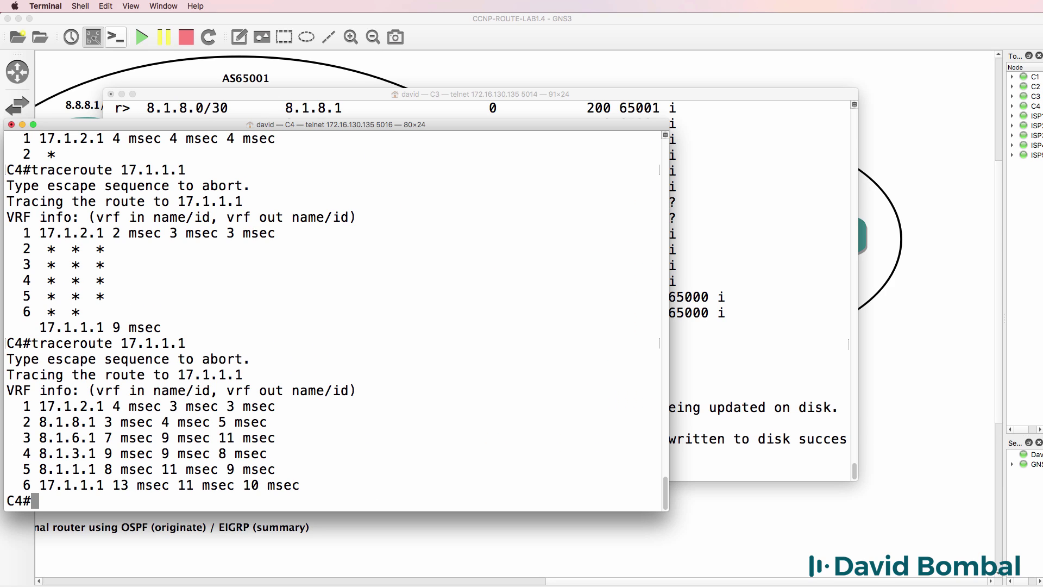
pyautogui.moveTo(14, 402); pyautogui.dragTo(447, 479)
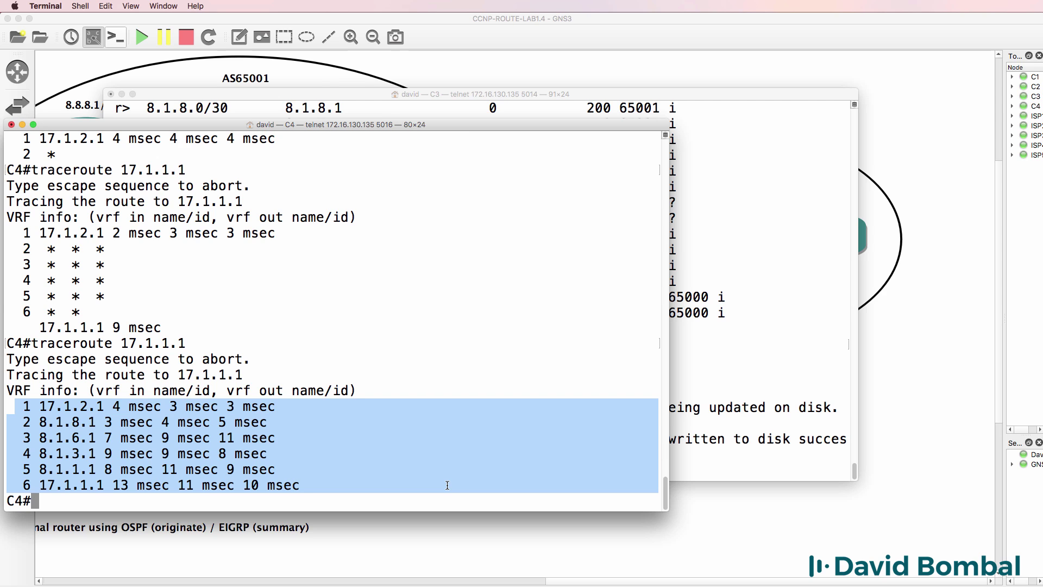
# Shrink the C4 console below the topology and match each traceroute hop to the router addresses from C3 back to C1.
pyautogui.moveTo(292, 119); pyautogui.dragTo(326, 366)
pyautogui.moveTo(233, 358); pyautogui.dragTo(233, 327)
pyautogui.moveTo(66, 426); pyautogui.dragTo(147, 425)
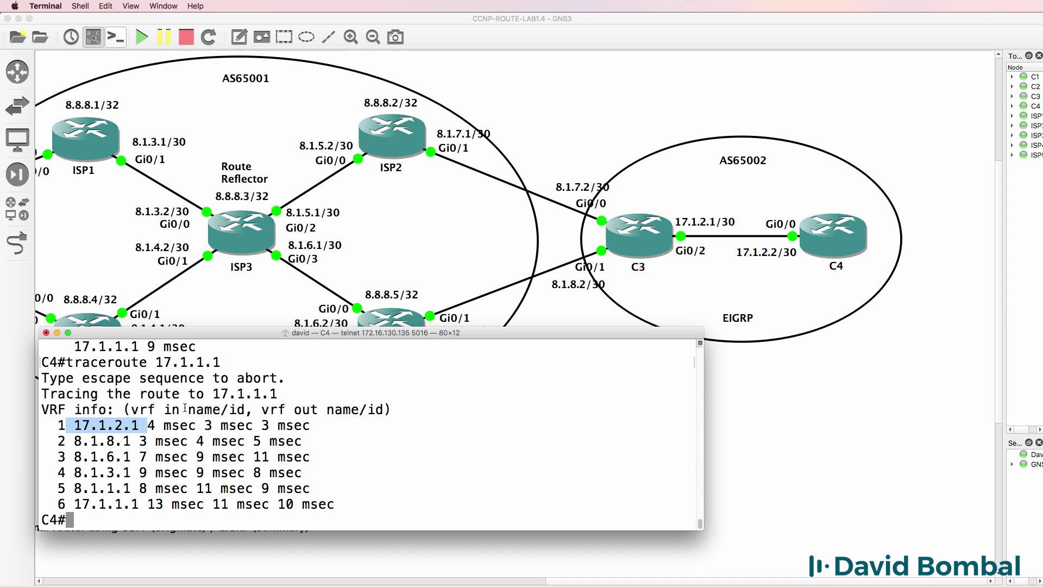
pyautogui.moveTo(65, 441); pyautogui.dragTo(173, 441)
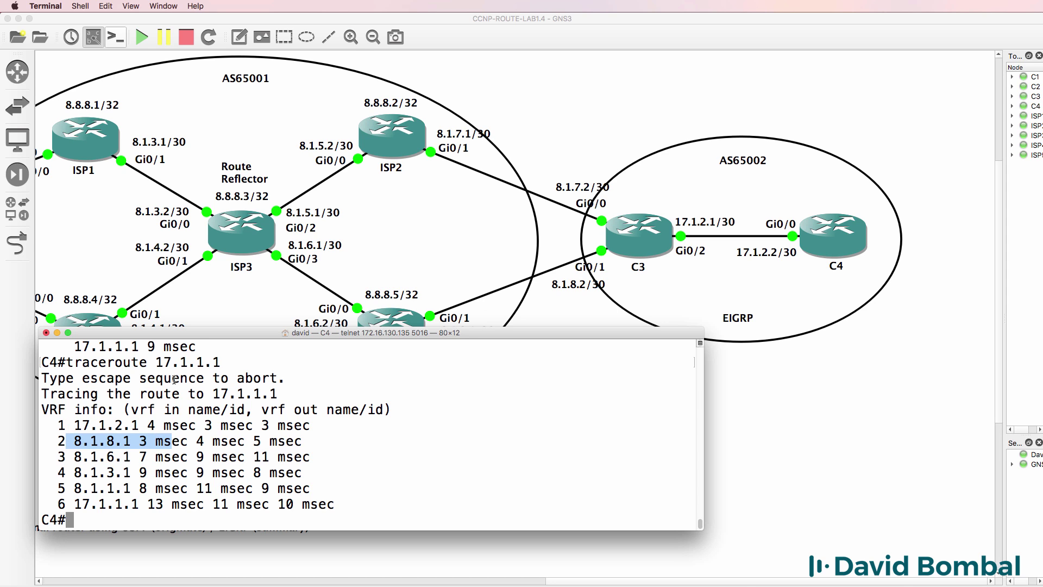
pyautogui.moveTo(196, 335); pyautogui.dragTo(209, 381)
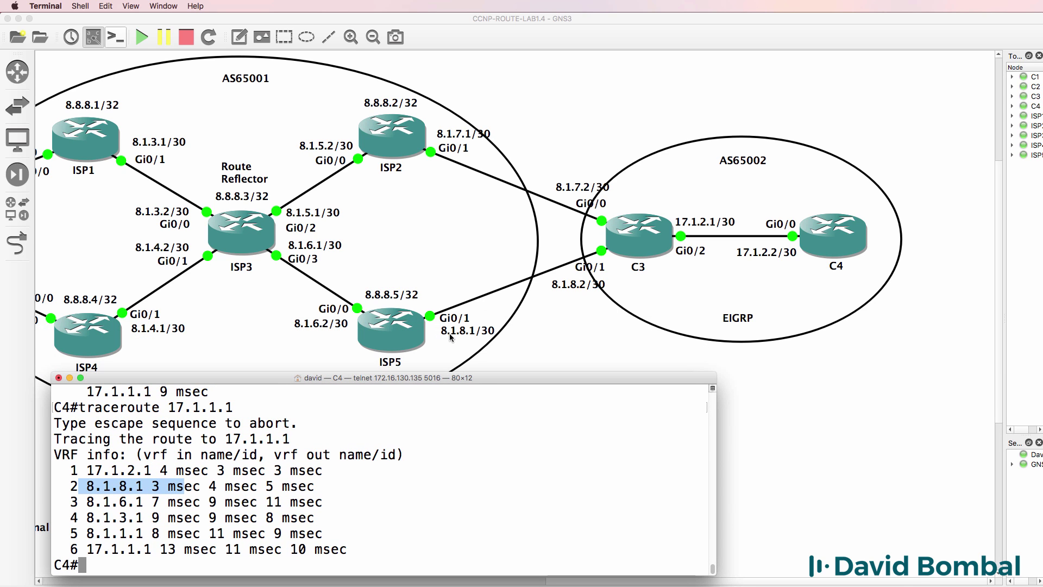
pyautogui.moveTo(90, 502); pyautogui.dragTo(175, 501)
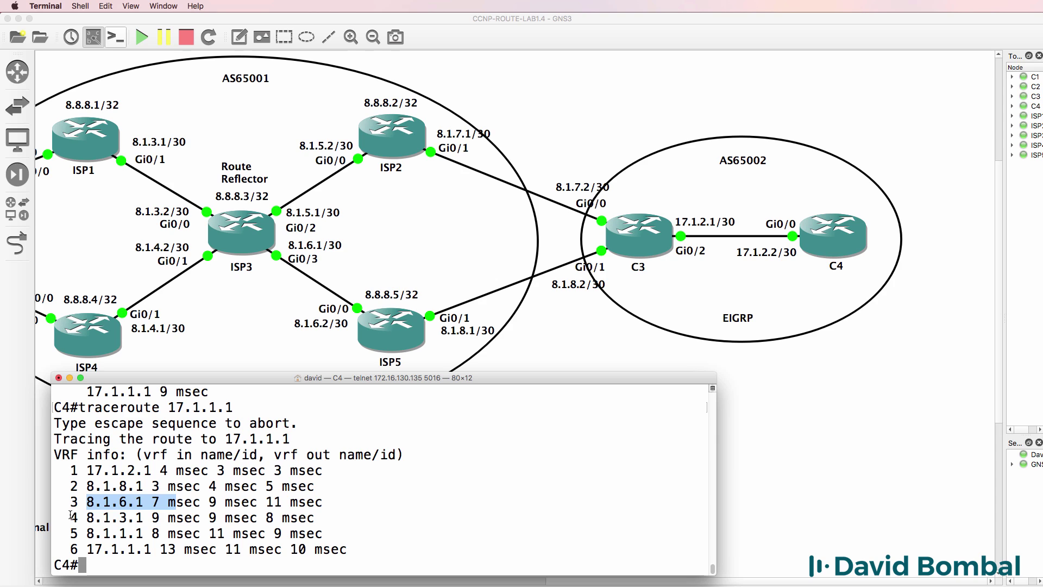
pyautogui.moveTo(69, 513); pyautogui.dragTo(172, 517)
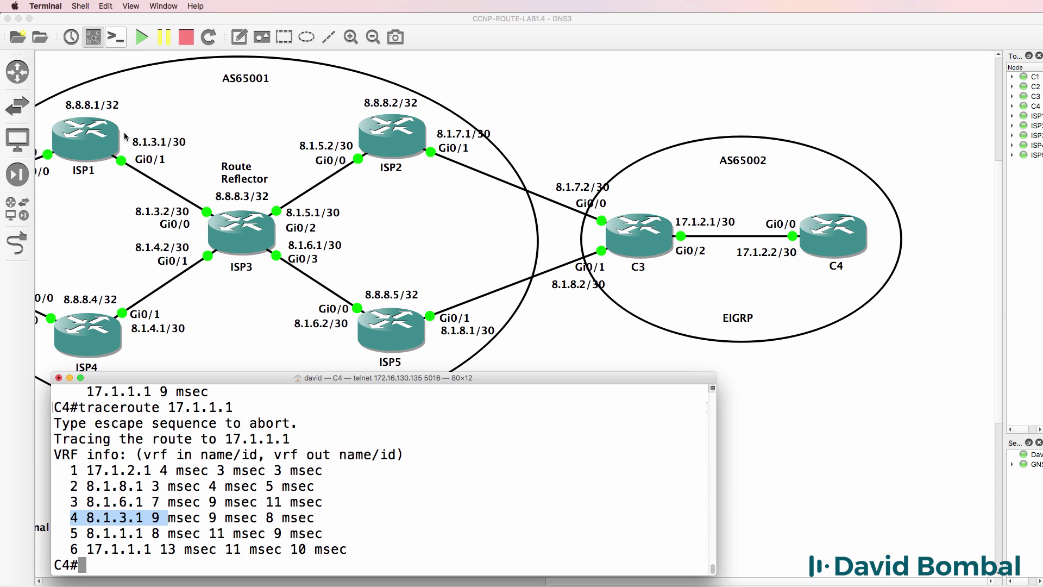
pyautogui.moveTo(87, 533); pyautogui.dragTo(223, 536)
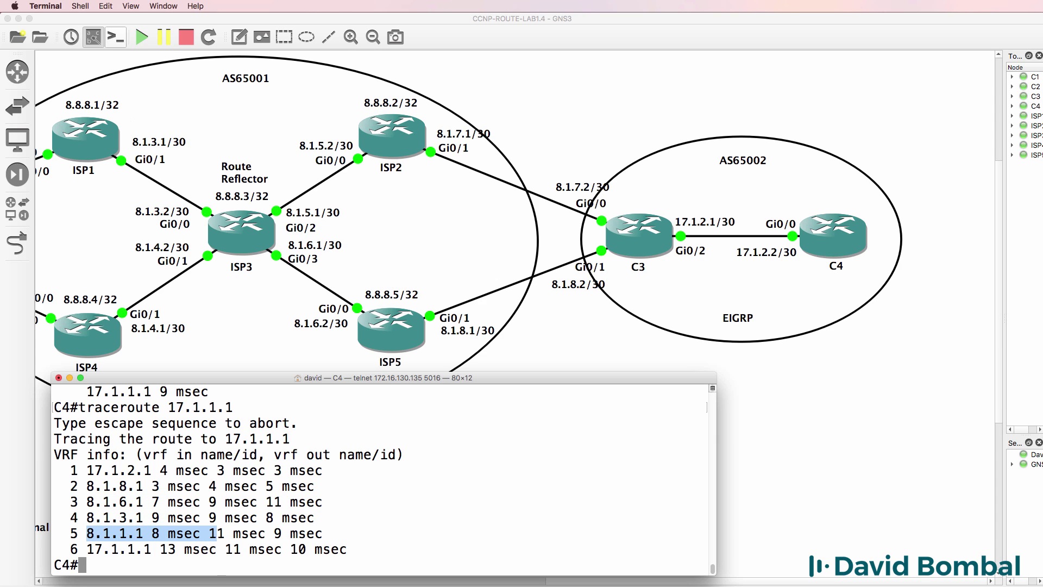
pyautogui.click(599, 36)
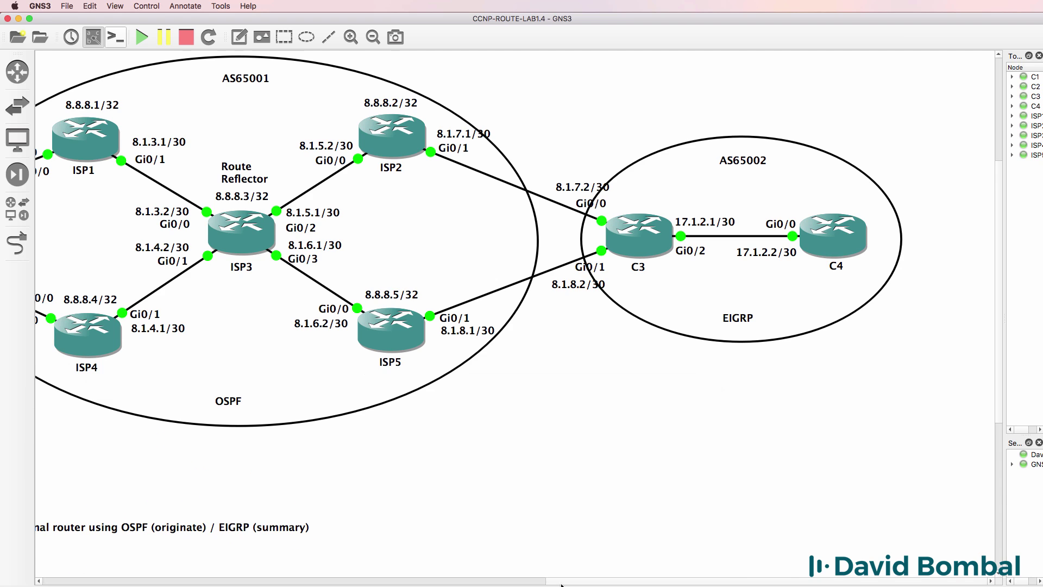
pyautogui.hscroll(-10, 554, 570)
pyautogui.press('super+Tab')
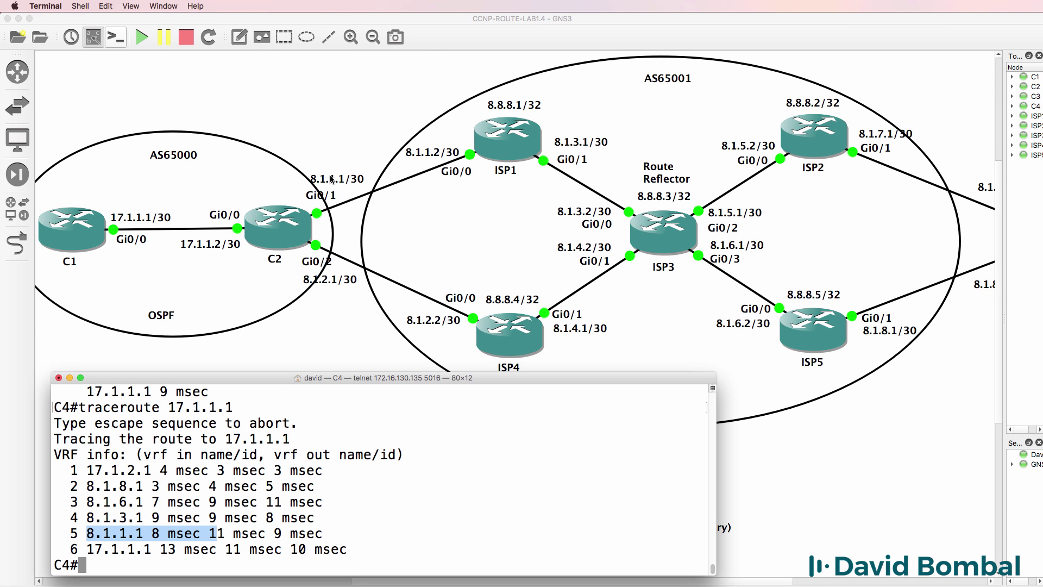
pyautogui.moveTo(95, 548); pyautogui.dragTo(241, 550)
# Switch to the C1 console, trace the route to 17.1.2.1 and examine its hops.
pyautogui.rightClick(337, 584)
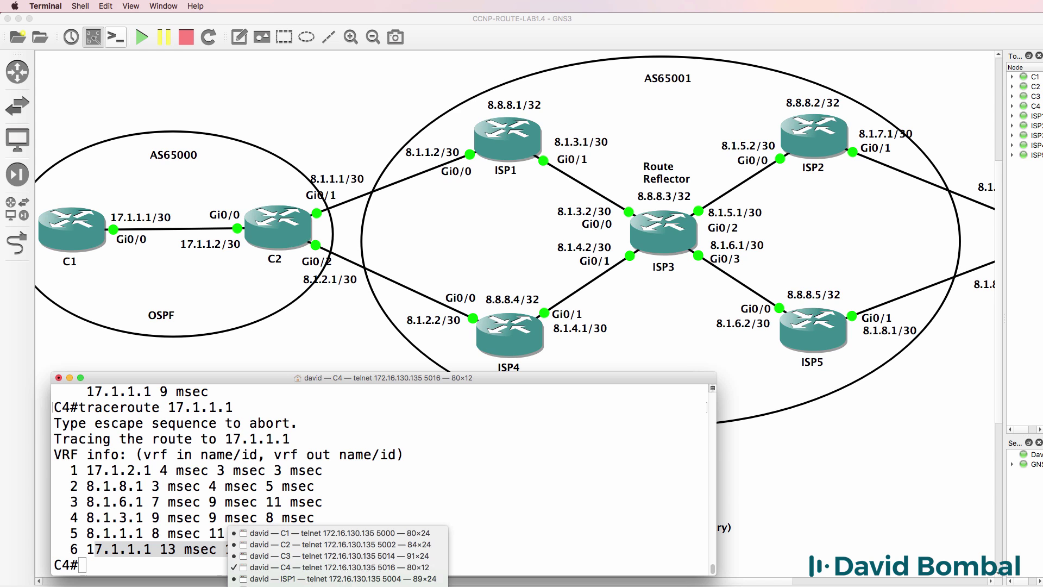
pyautogui.click(331, 533)
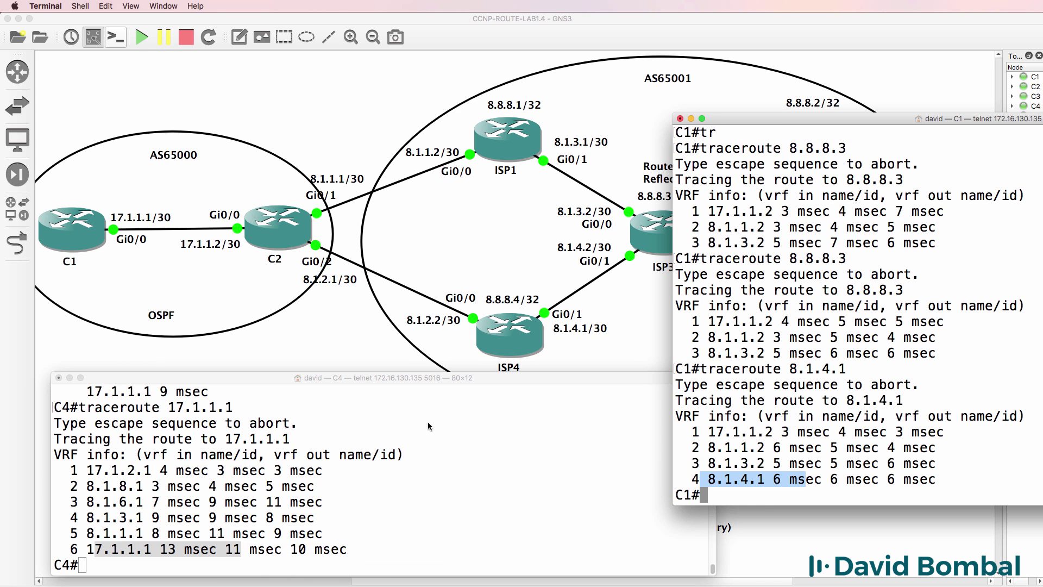
pyautogui.moveTo(807, 114); pyautogui.dragTo(368, 394)
pyautogui.write('tr')
pyautogui.press('Tab')
pyautogui.write('17')
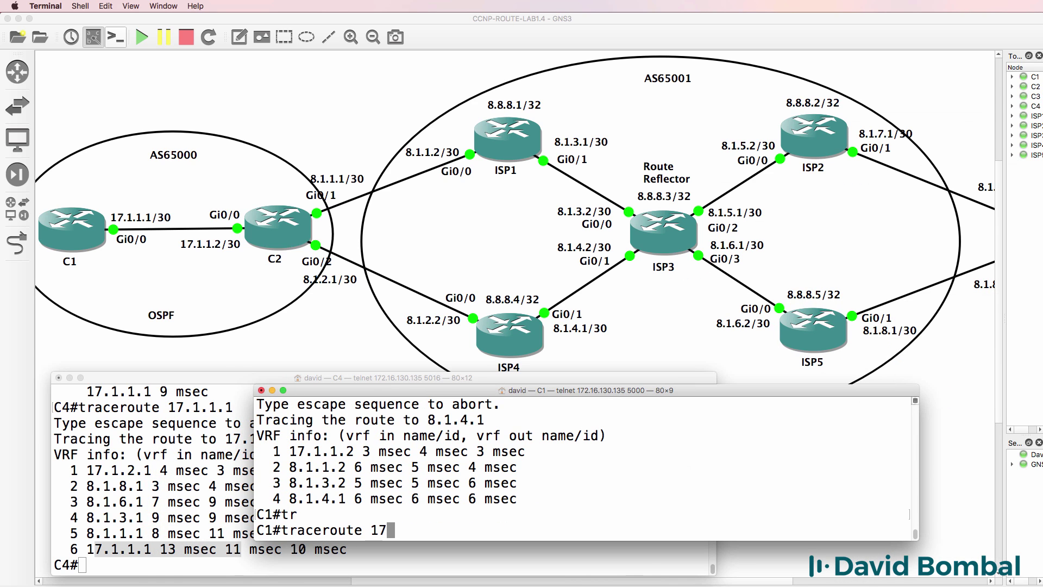
pyautogui.write('.1.2.1')
pyautogui.press('Return')
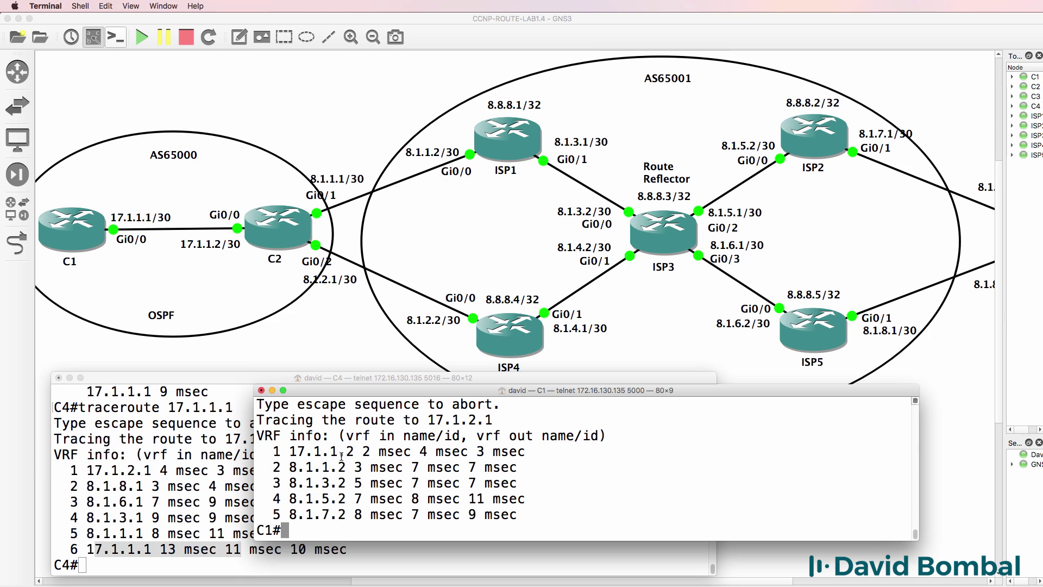
pyautogui.moveTo(288, 468); pyautogui.dragTo(398, 467)
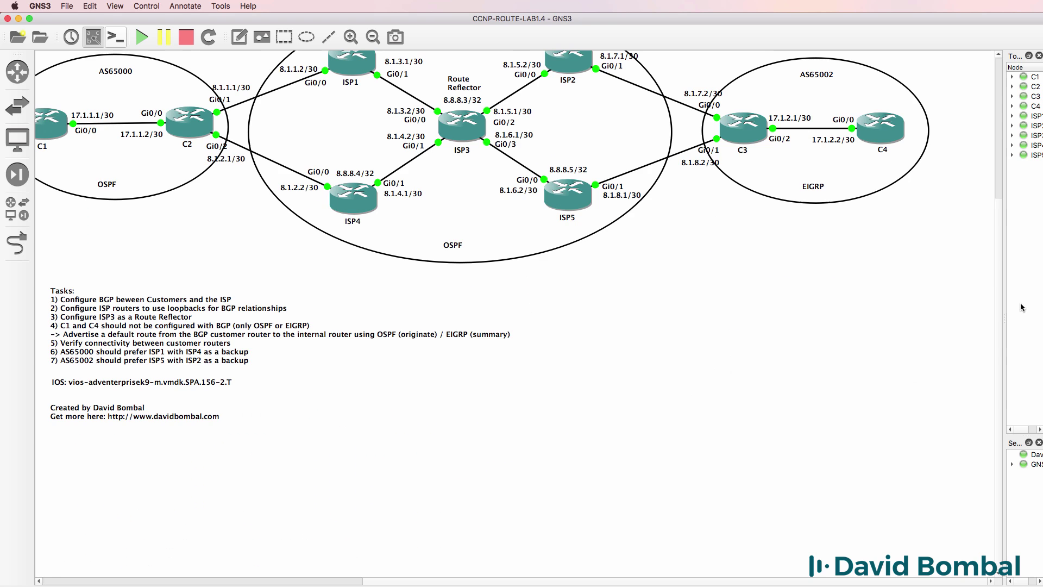
# Review the whole GNS3 topology together with the lab task list.
pyautogui.moveTo(999, 285); pyautogui.dragTo(1014, 217)
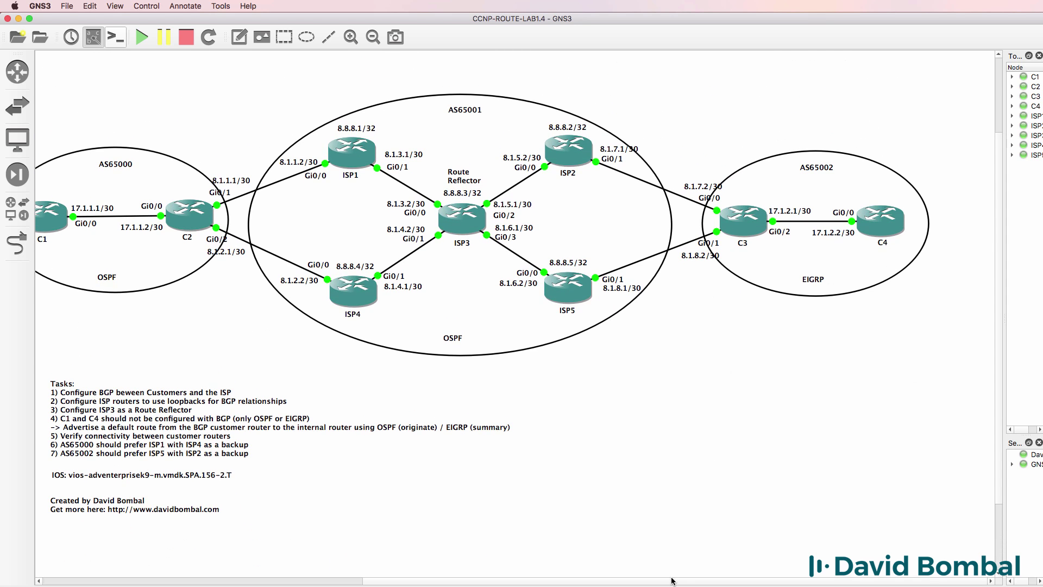
pyautogui.hscroll(-3, 652, 576)
pyautogui.hscroll(2, 628, 574)
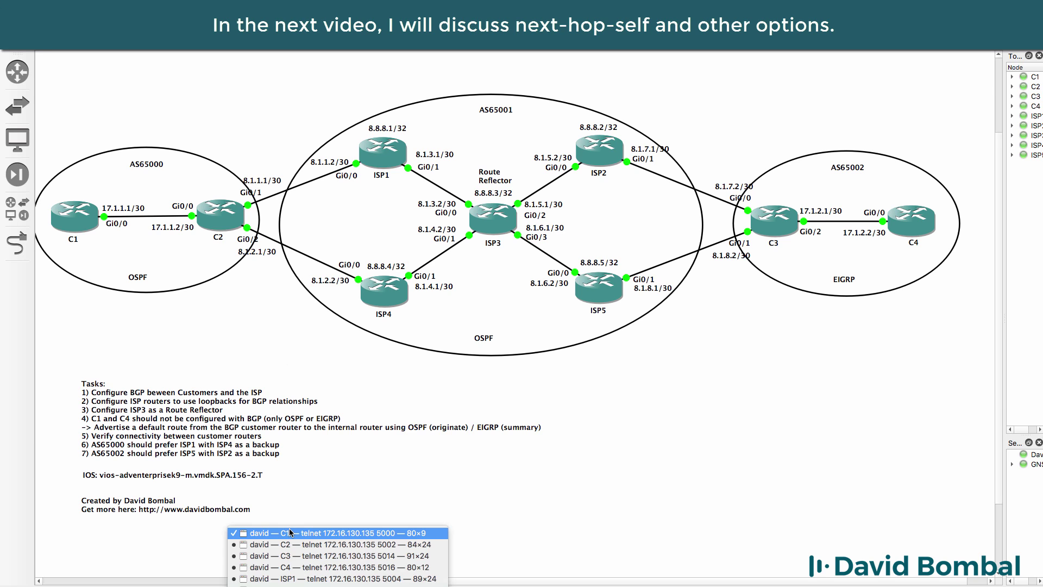
# Save the configurations of C1 and C2 from their consoles.
pyautogui.click(290, 530)
pyautogui.write('wr')
pyautogui.press('Return')
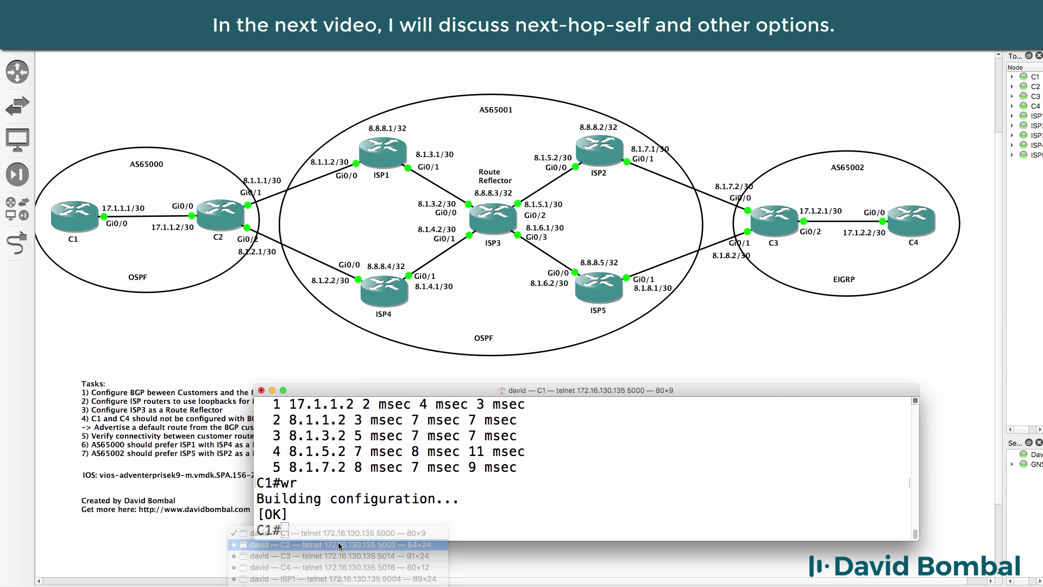
pyautogui.click(340, 545)
pyautogui.press('Return')
pyautogui.write('wr')
pyautogui.press('Return')
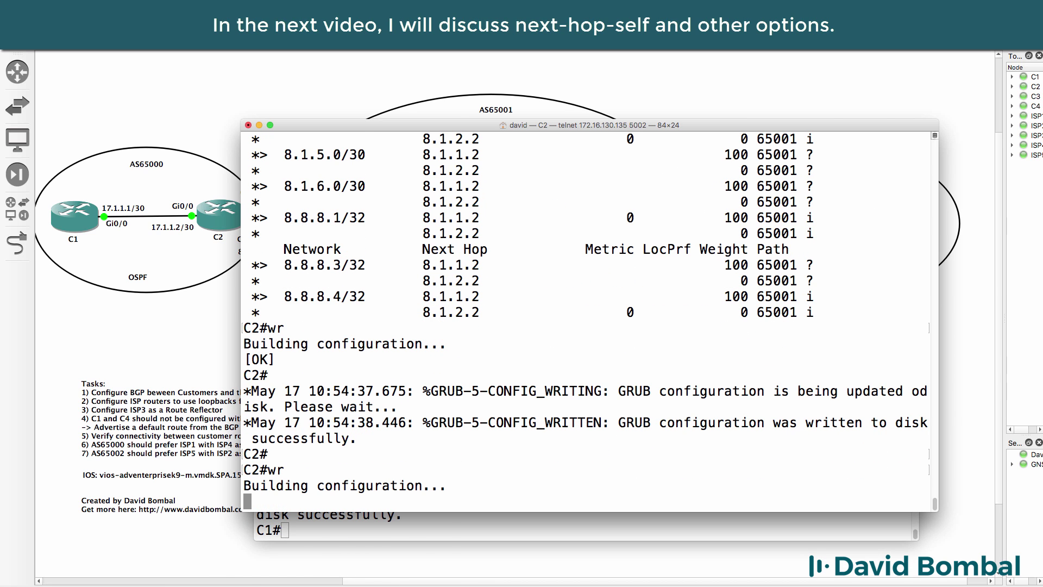
# Save the running configurations of C3 and C4 with wr in their consoles.
pyautogui.rightClick(331, 584)
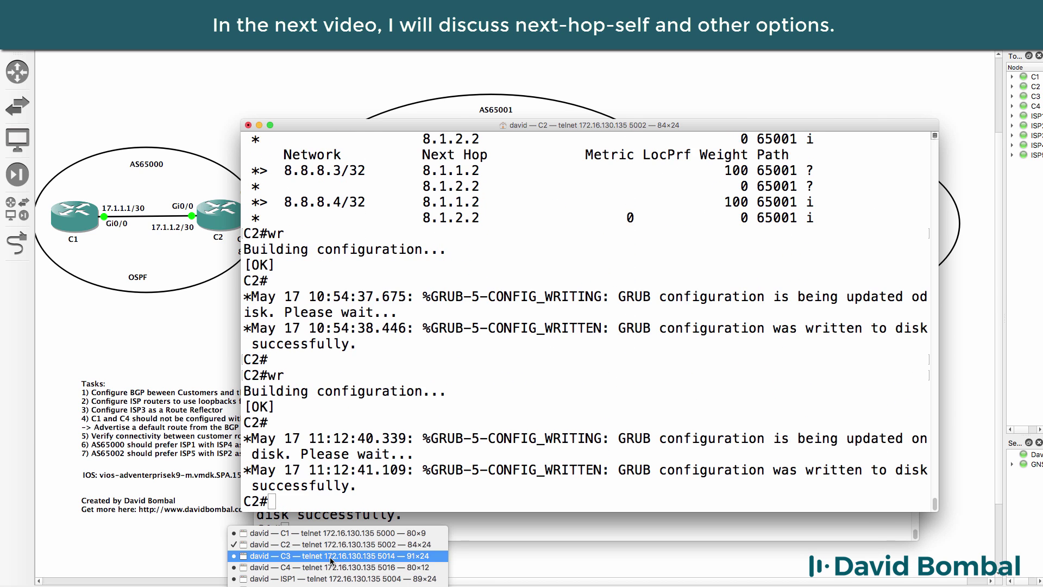
pyautogui.click(332, 555)
pyautogui.write('wr')
pyautogui.press('Return')
pyautogui.rightClick(332, 584)
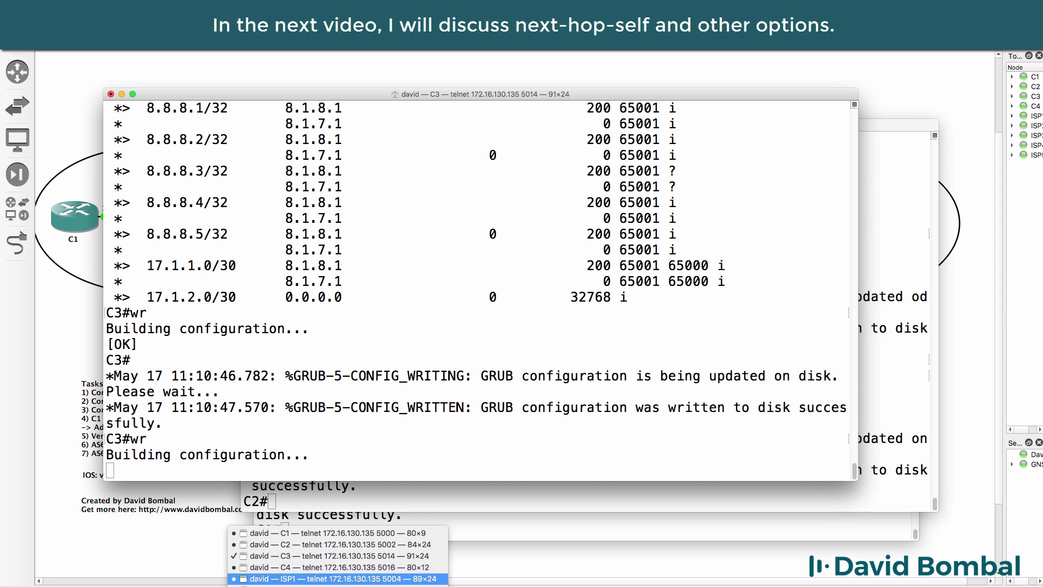
pyautogui.click(334, 567)
pyautogui.write('wr')
pyautogui.press('Return')
# Write the ISP1 and ISP2 router configurations to disk with wr from their consoles.
pyautogui.rightClick(332, 584)
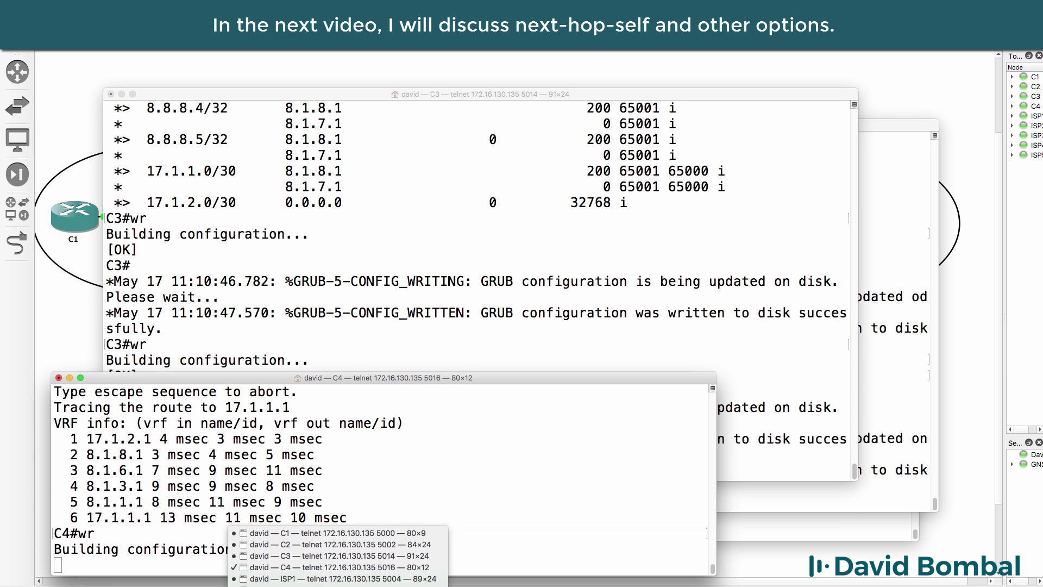
pyautogui.click(331, 580)
pyautogui.write('wr')
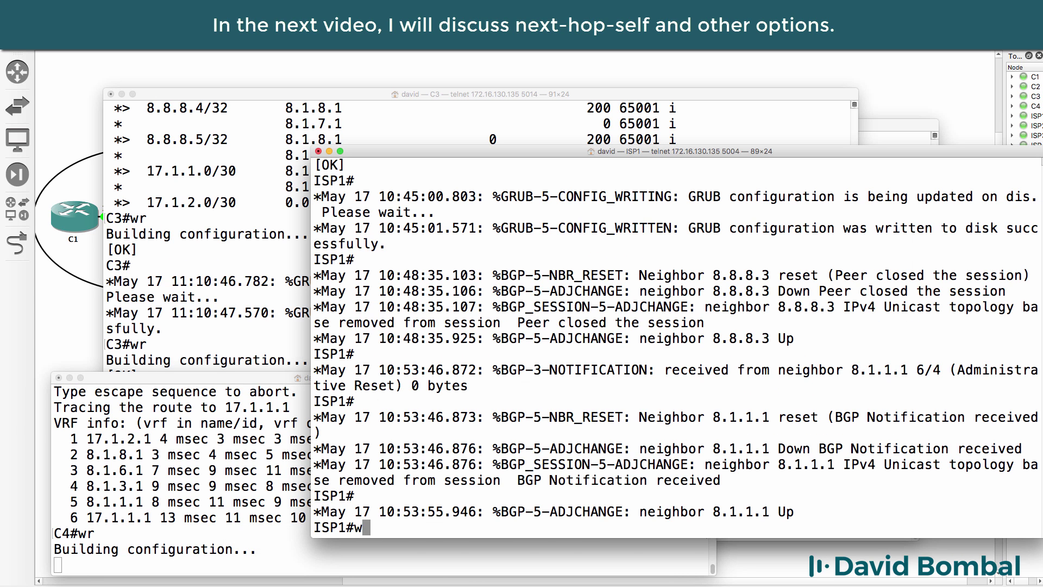
pyautogui.press('Return')
pyautogui.rightClick(331, 584)
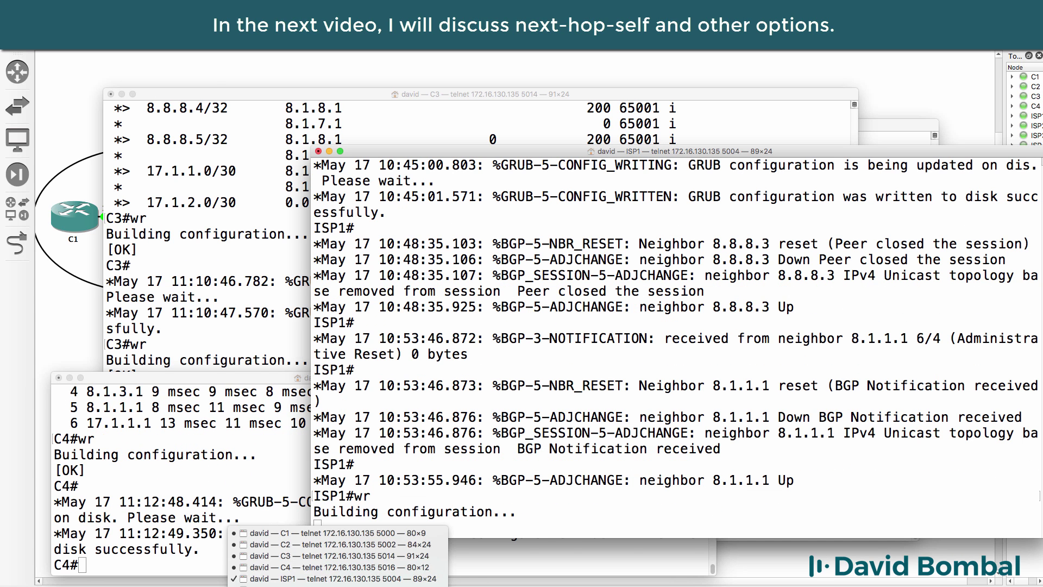
pyautogui.click(331, 584)
pyautogui.write('wr')
pyautogui.press('Return')
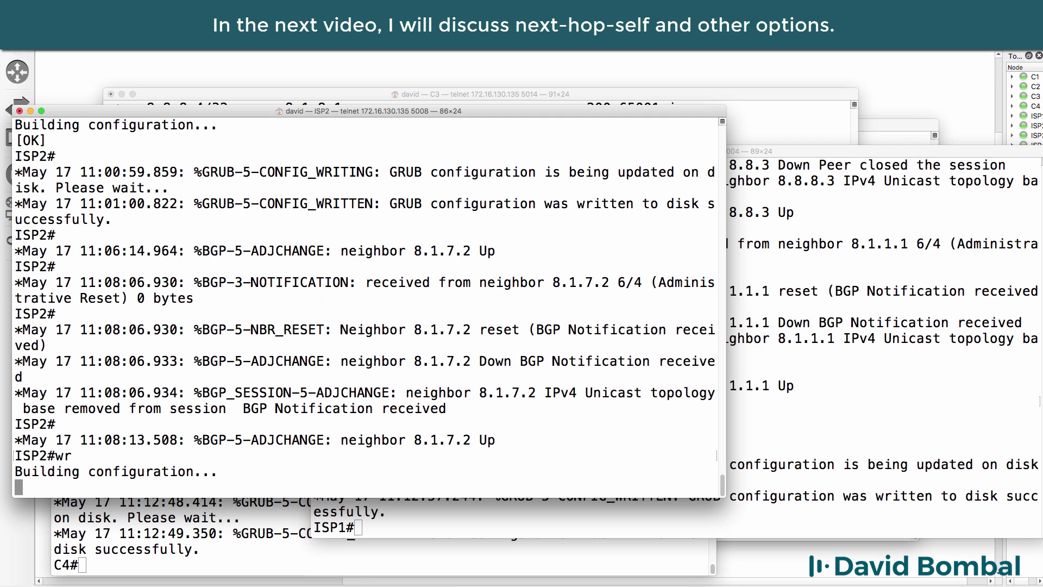
# Save the configurations of the route reflector ISP3 and of ISP4 with wr.
pyautogui.rightClick(337, 584)
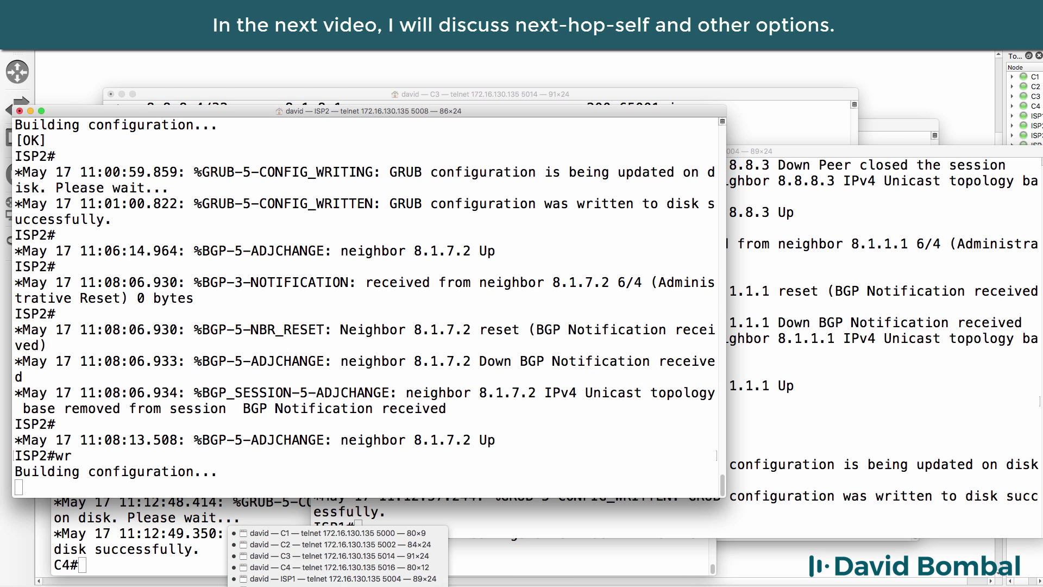
pyautogui.click(331, 584)
pyautogui.write('wr')
pyautogui.press('Return')
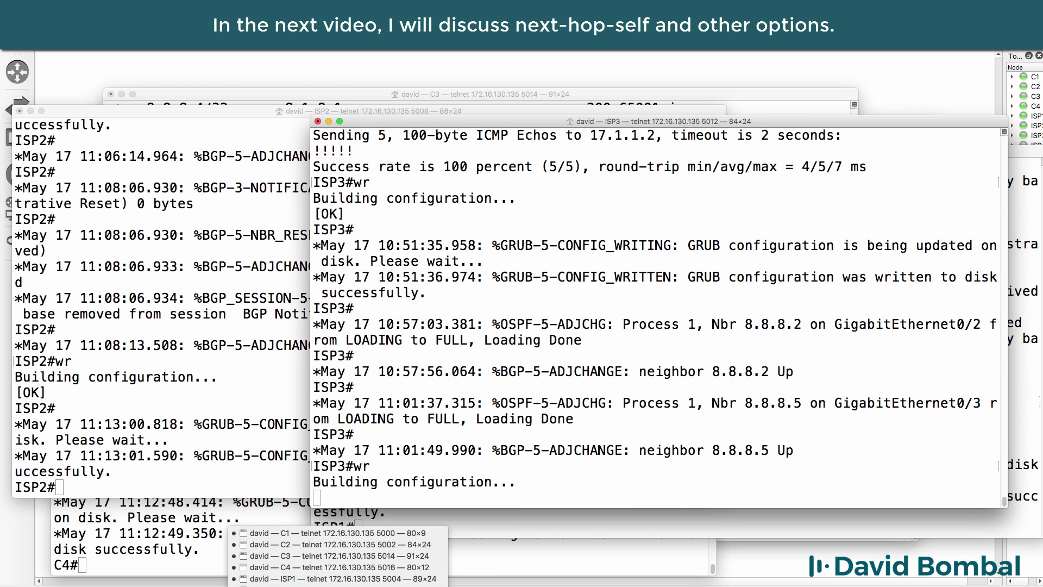
pyautogui.click(332, 584)
pyautogui.write('wr')
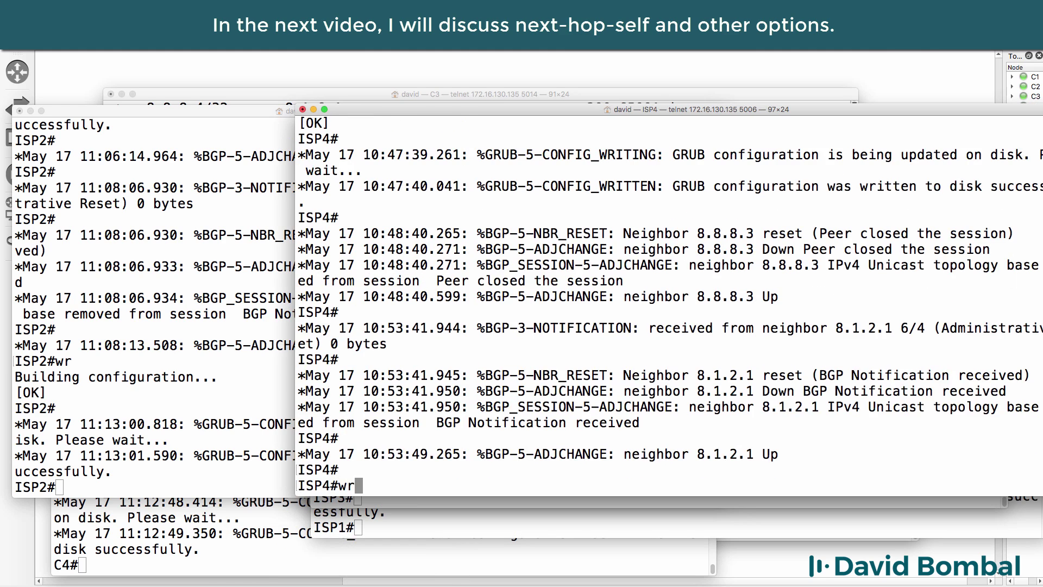
pyautogui.press('Return')
# Switch to the ISP5 console and save its configuration with wr.
pyautogui.rightClick(338, 584)
pyautogui.click(332, 582)
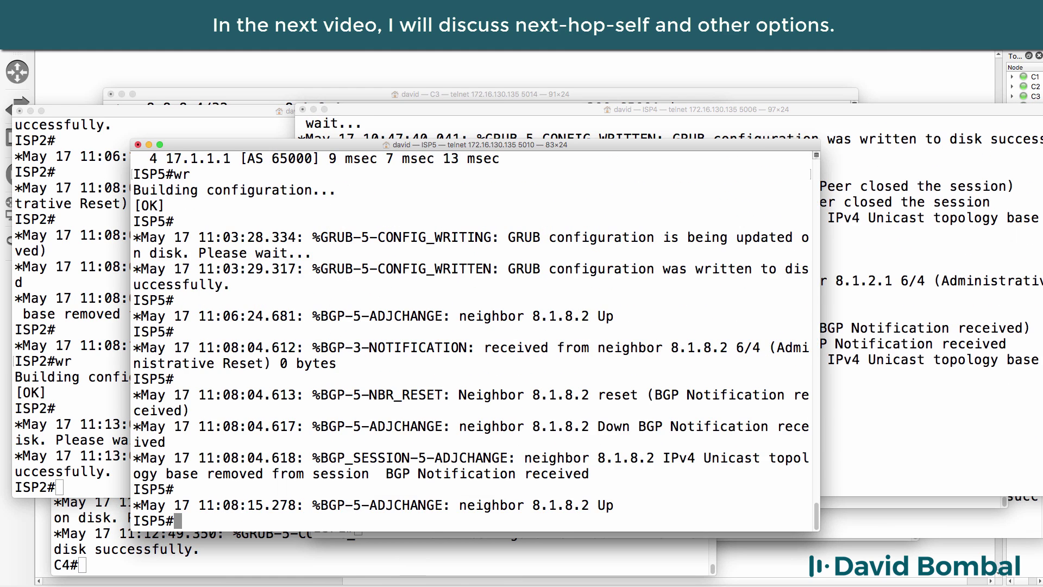
pyautogui.write('wr')
pyautogui.press('Return')
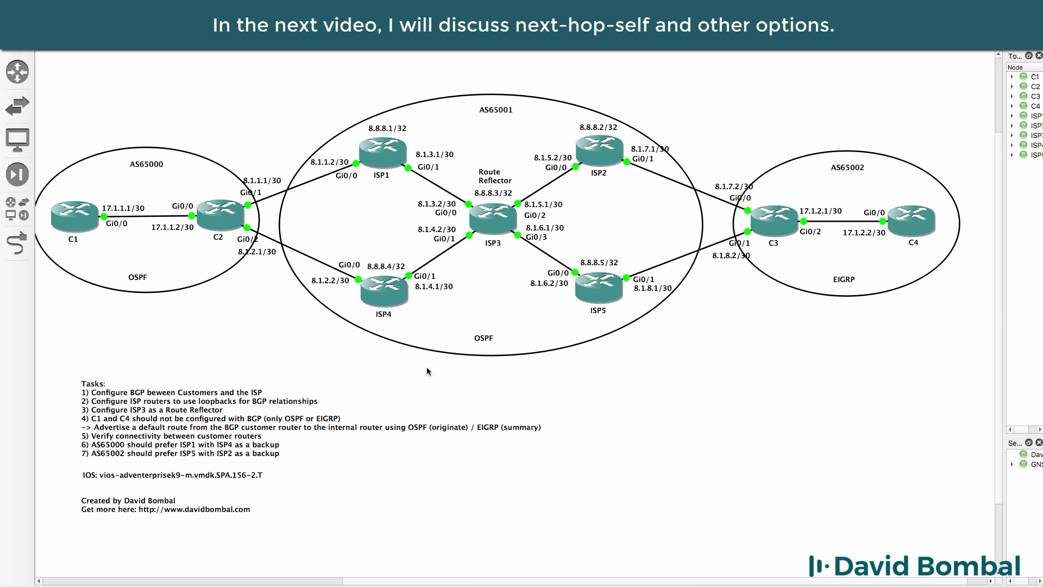